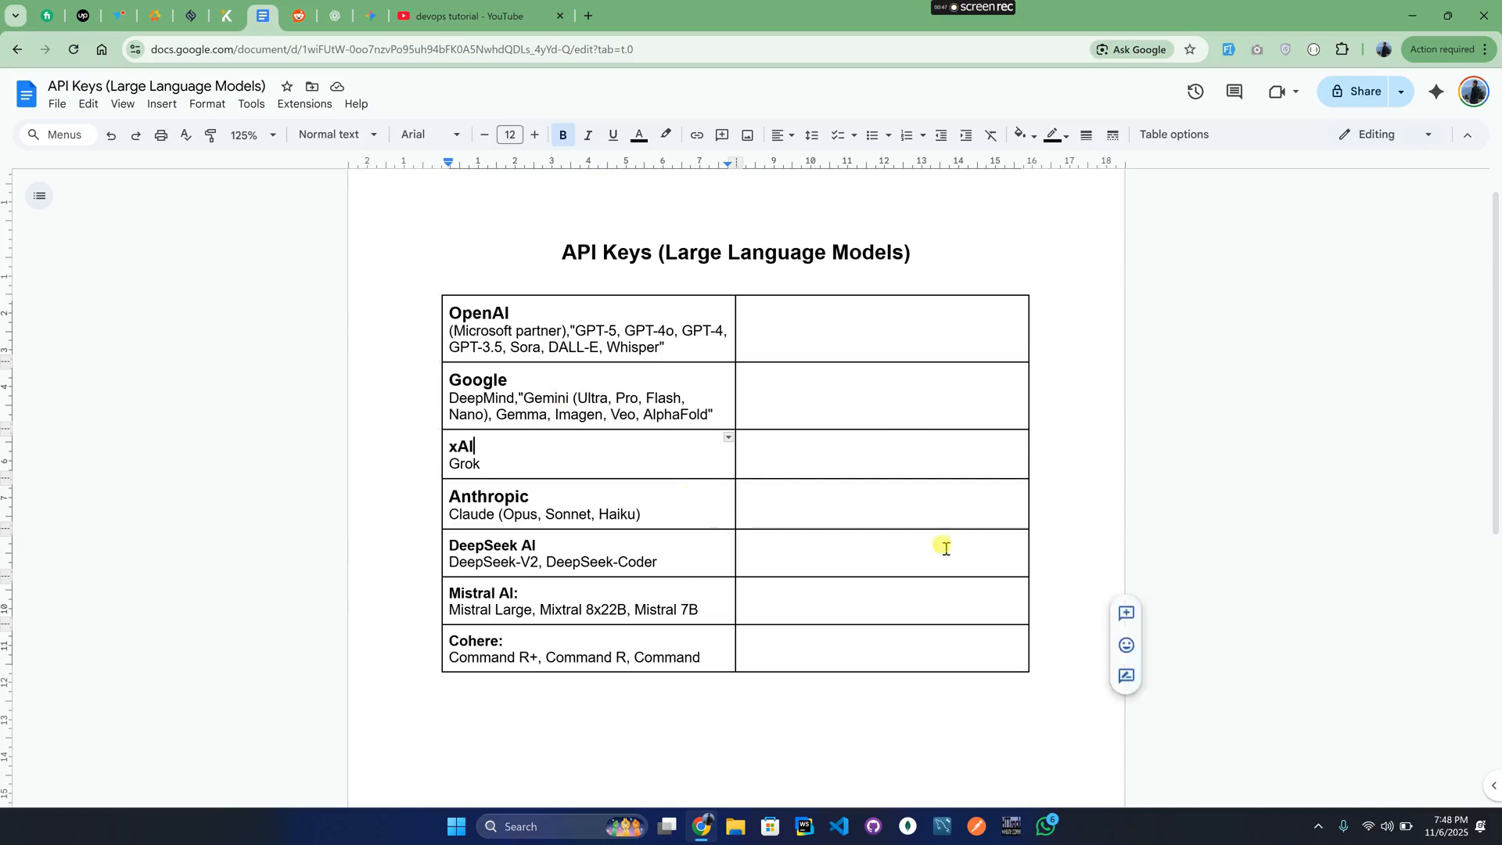
# Search the web for 'gemini api key' in Chrome and open the Google AI Studio result.
pyautogui.click(917, 252)
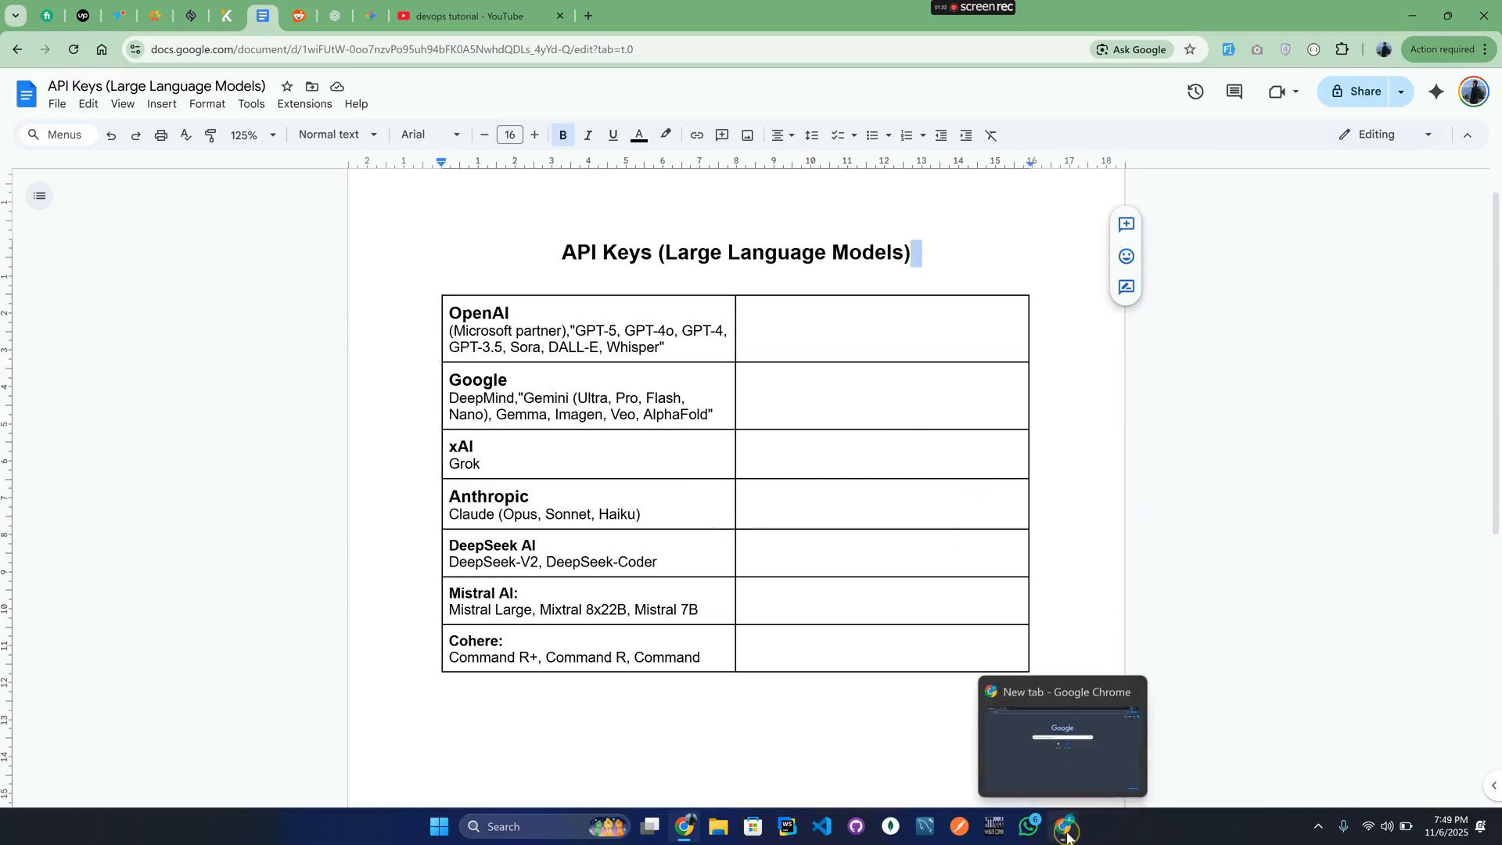
pyautogui.click(1068, 837)
pyautogui.click(389, 50)
pyautogui.write('gemini api key')
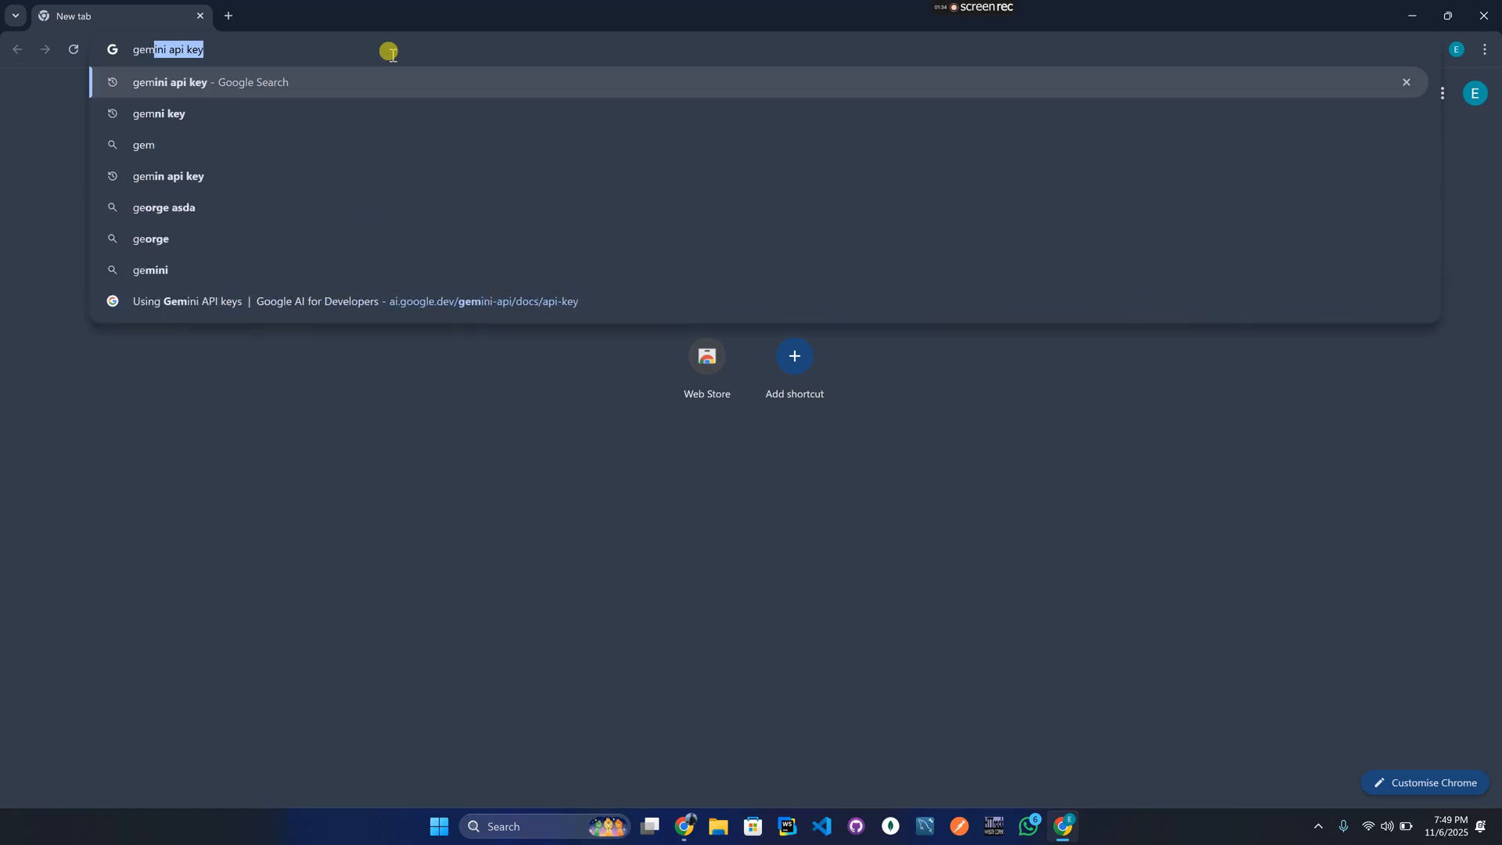
pyautogui.press('Return')
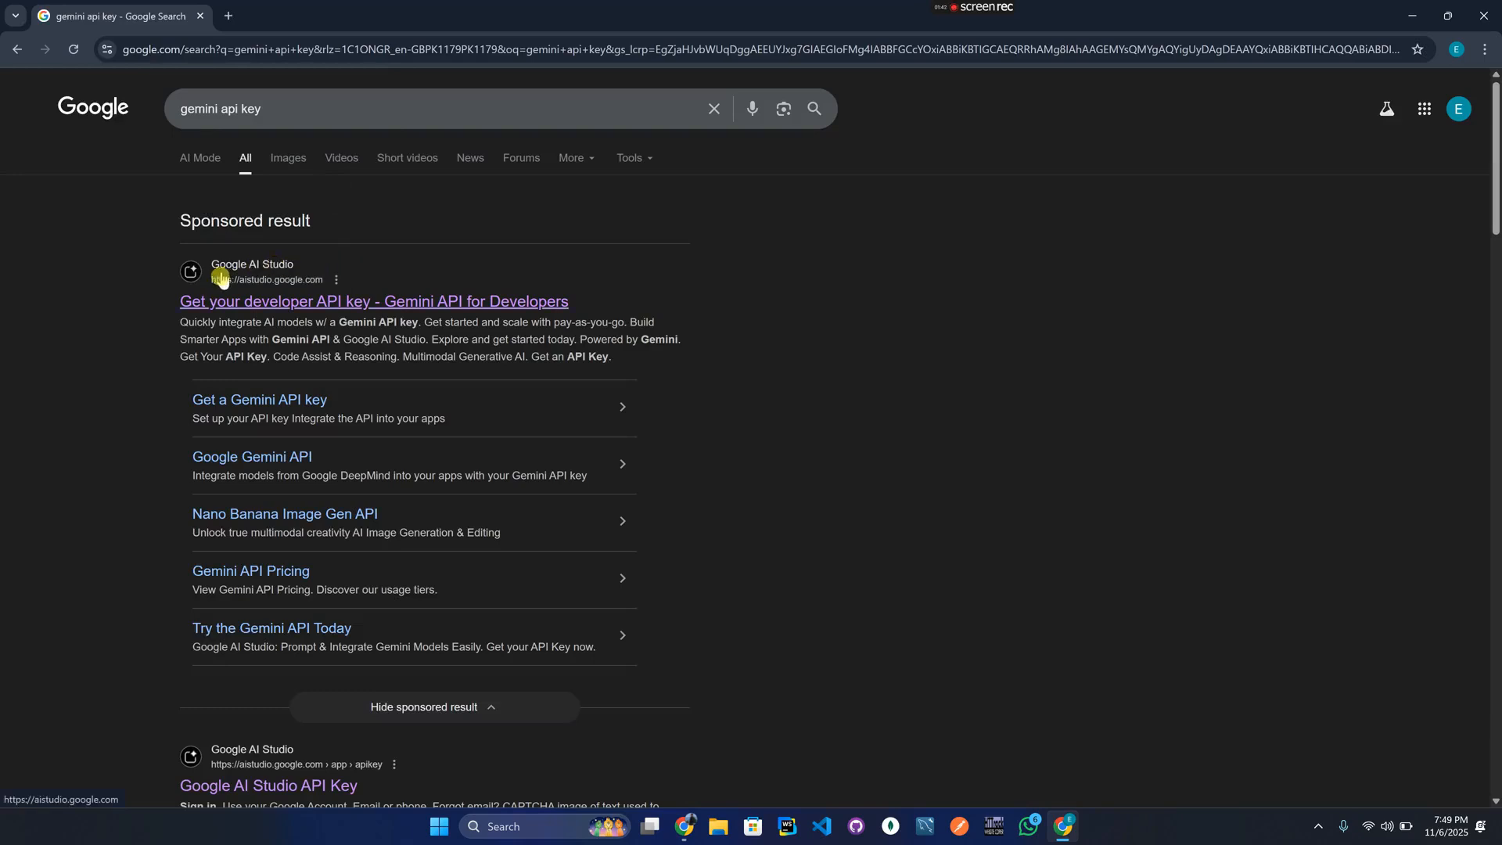
pyautogui.click(283, 308)
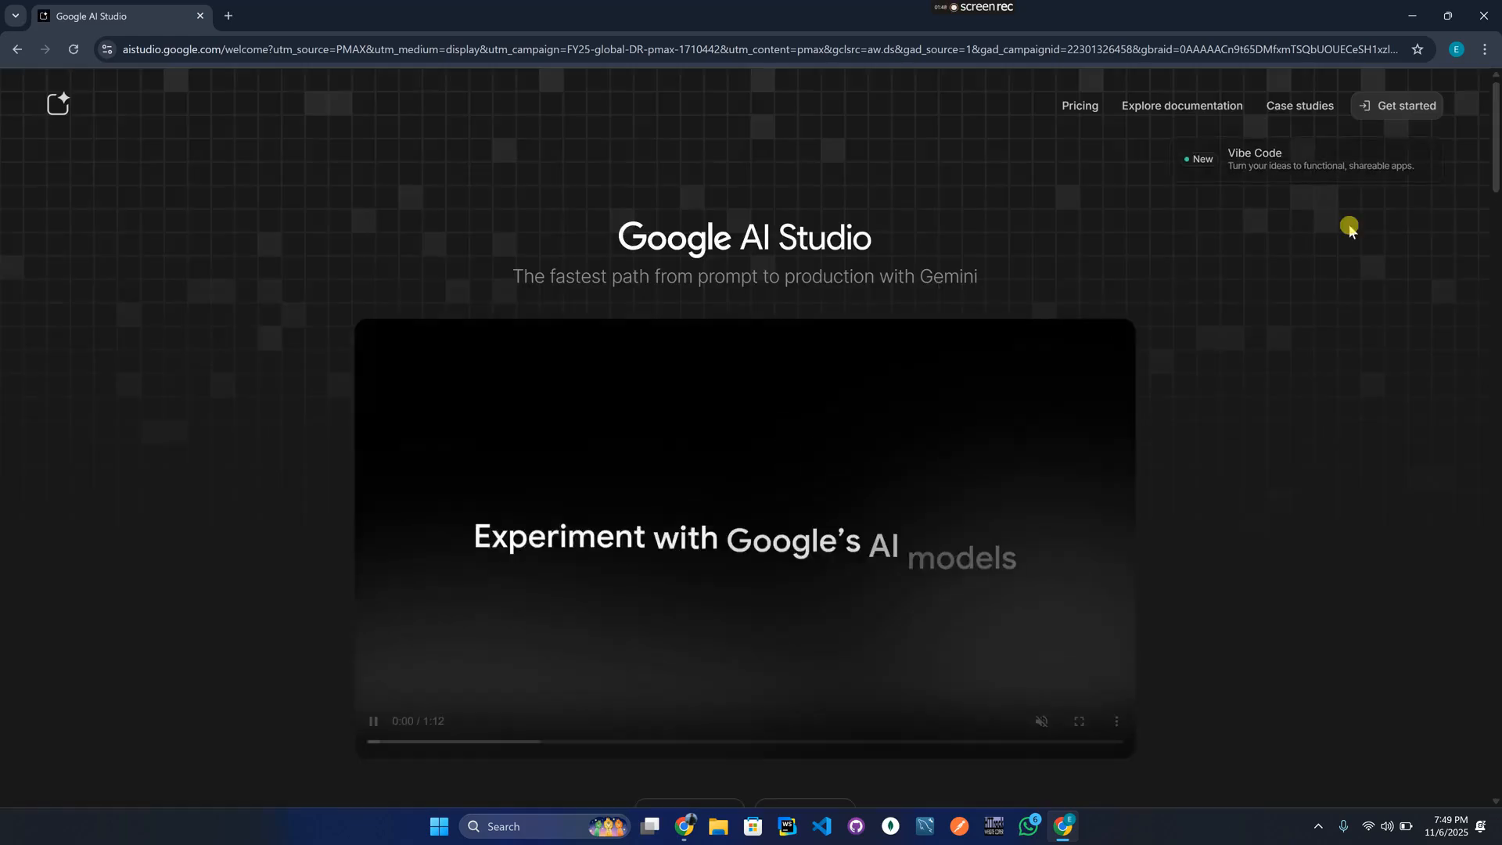
# Get started in AI Studio and go to the empty Get API key page.
pyautogui.click(1412, 109)
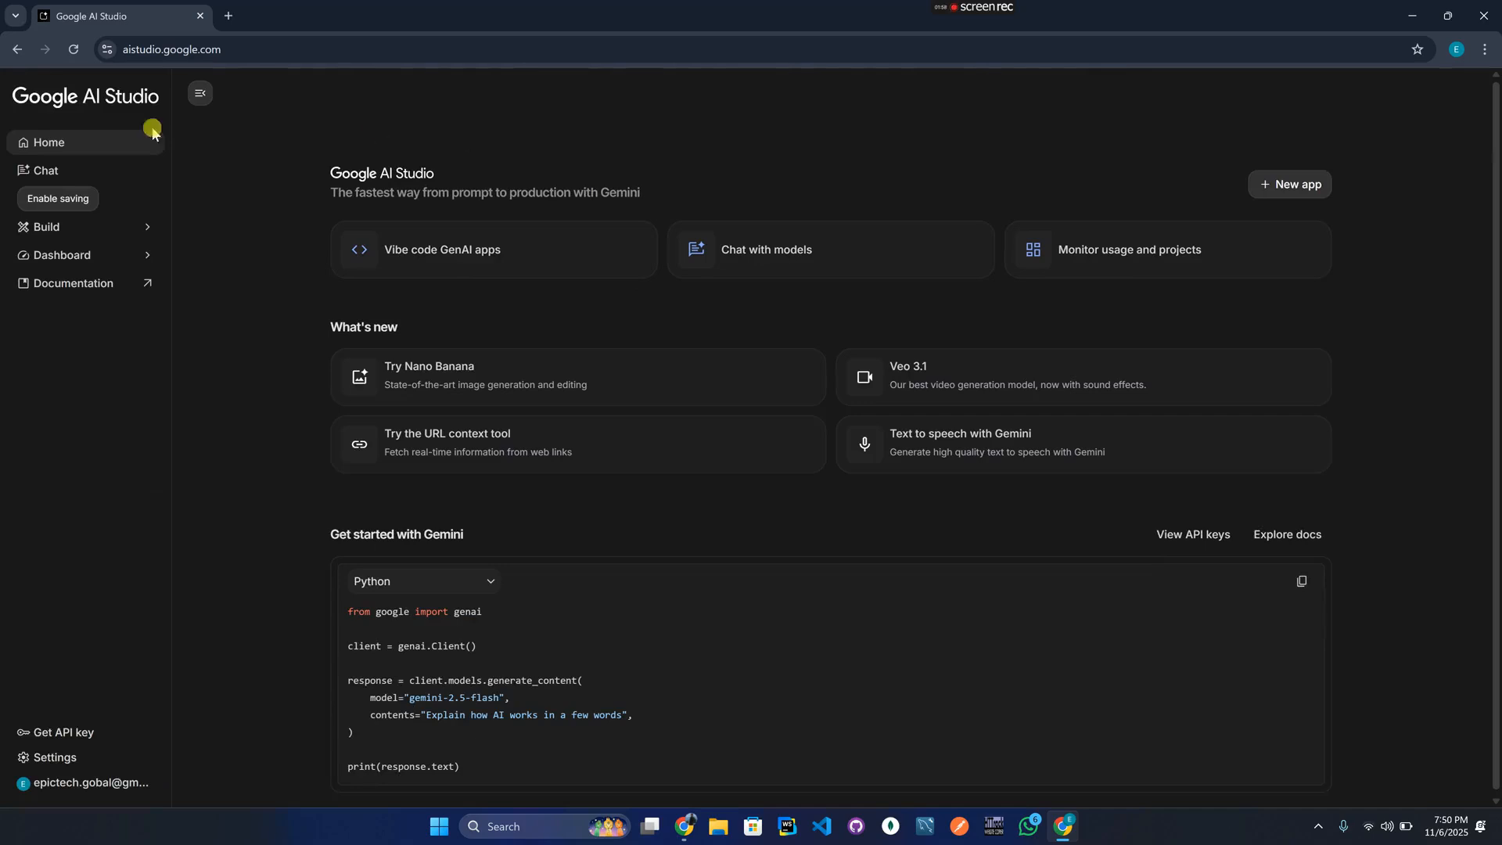
pyautogui.click(54, 731)
pyautogui.click(150, 440)
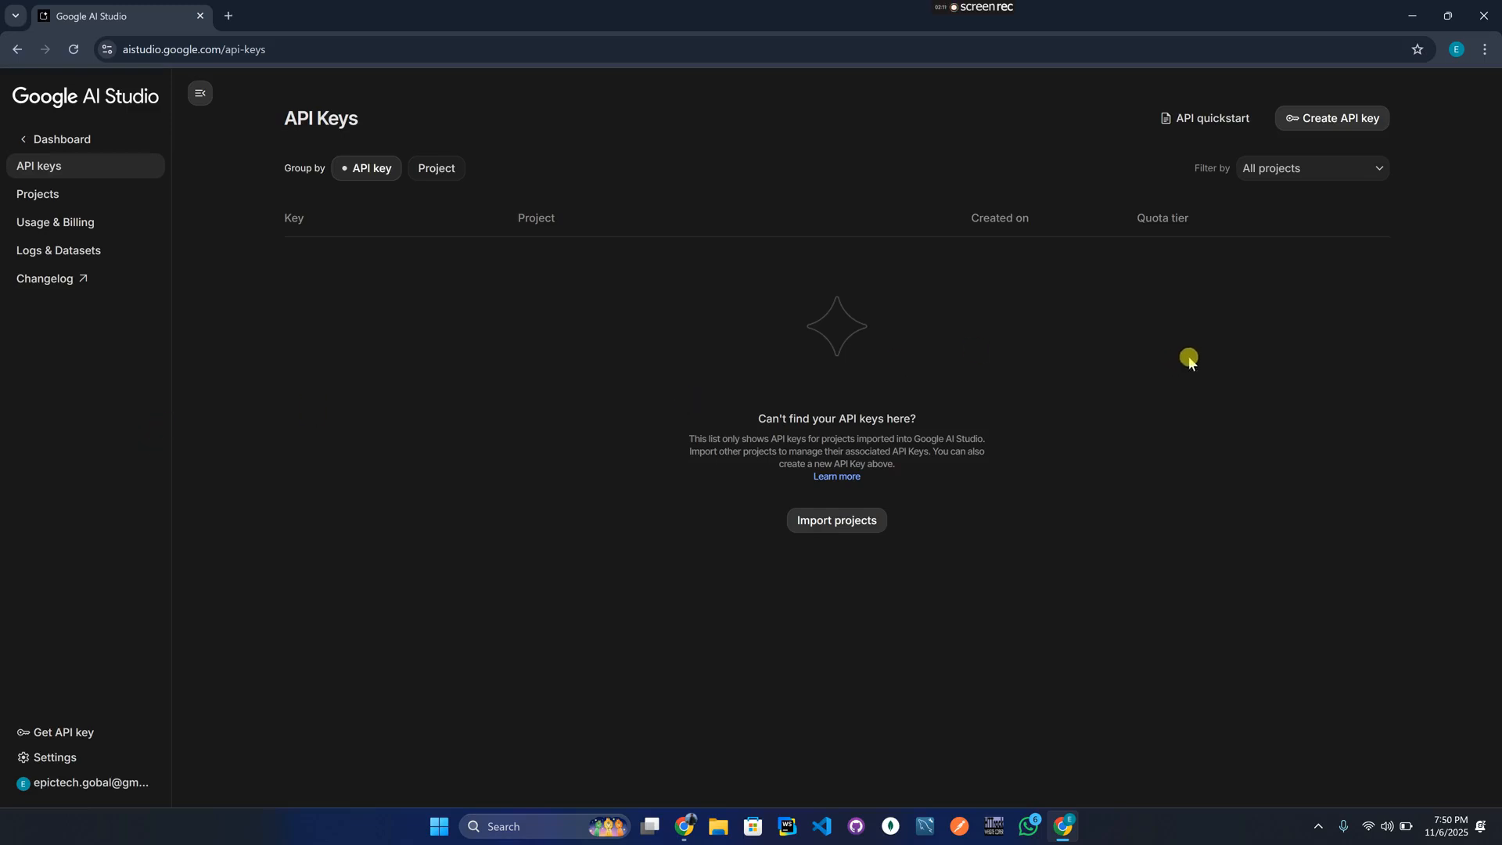
# Start a new API key, enter its name, and open the cloud project list.
pyautogui.click(1339, 121)
pyautogui.click(704, 405)
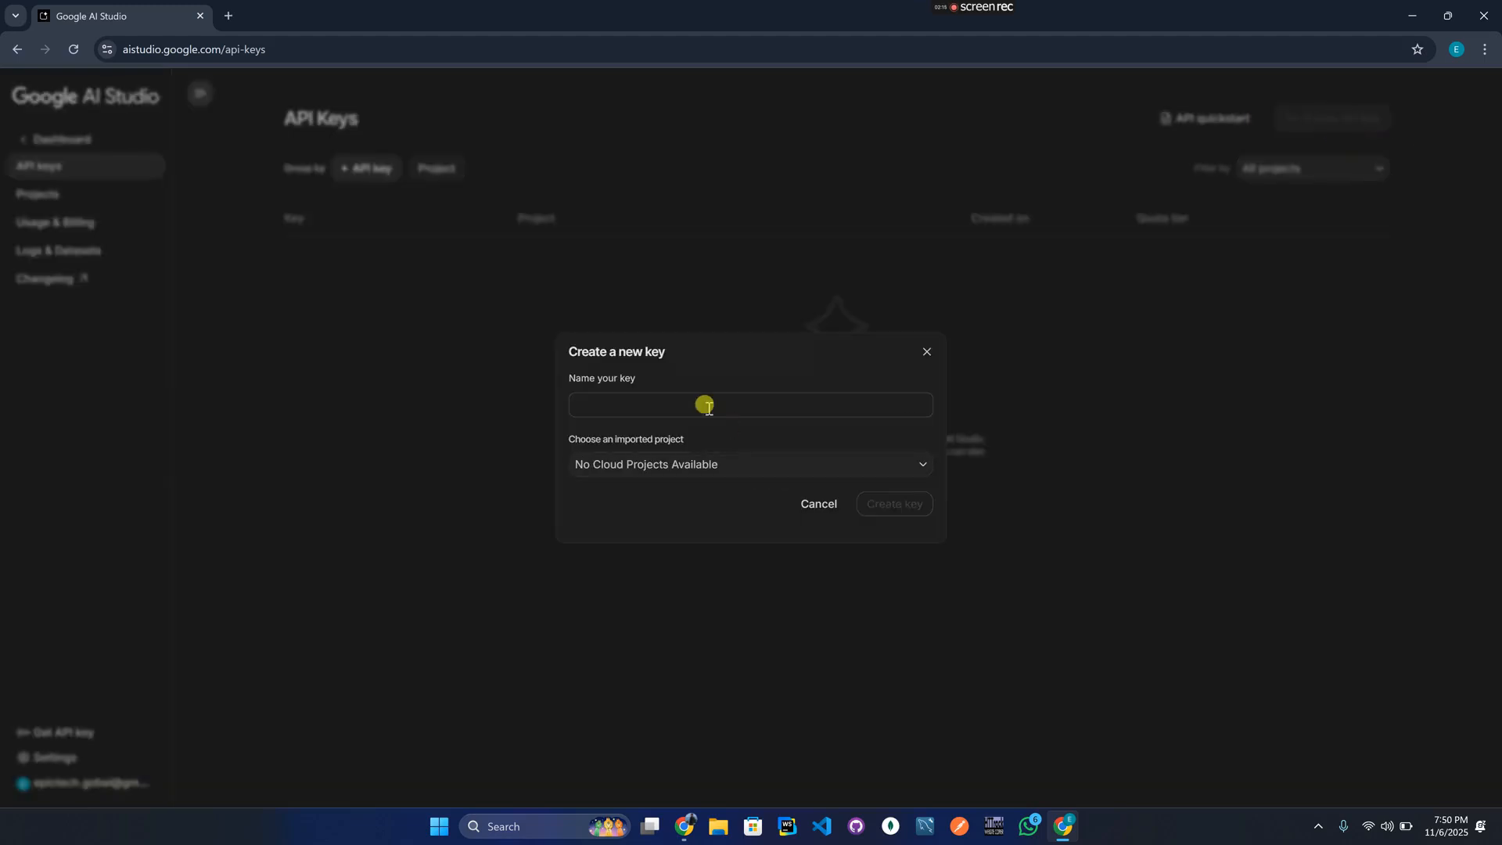
pyautogui.click(661, 410)
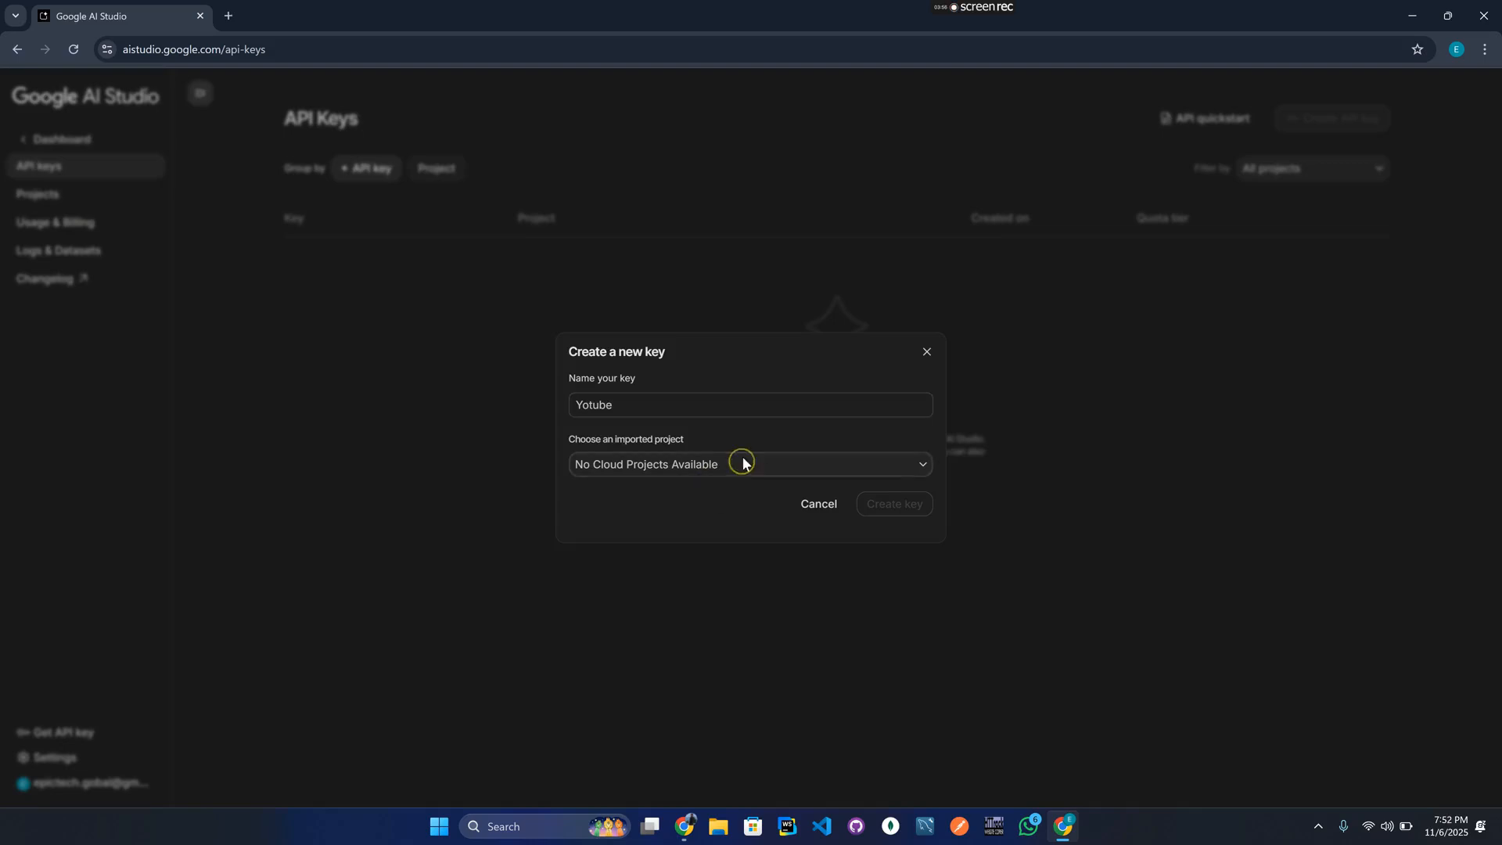
pyautogui.click(741, 462)
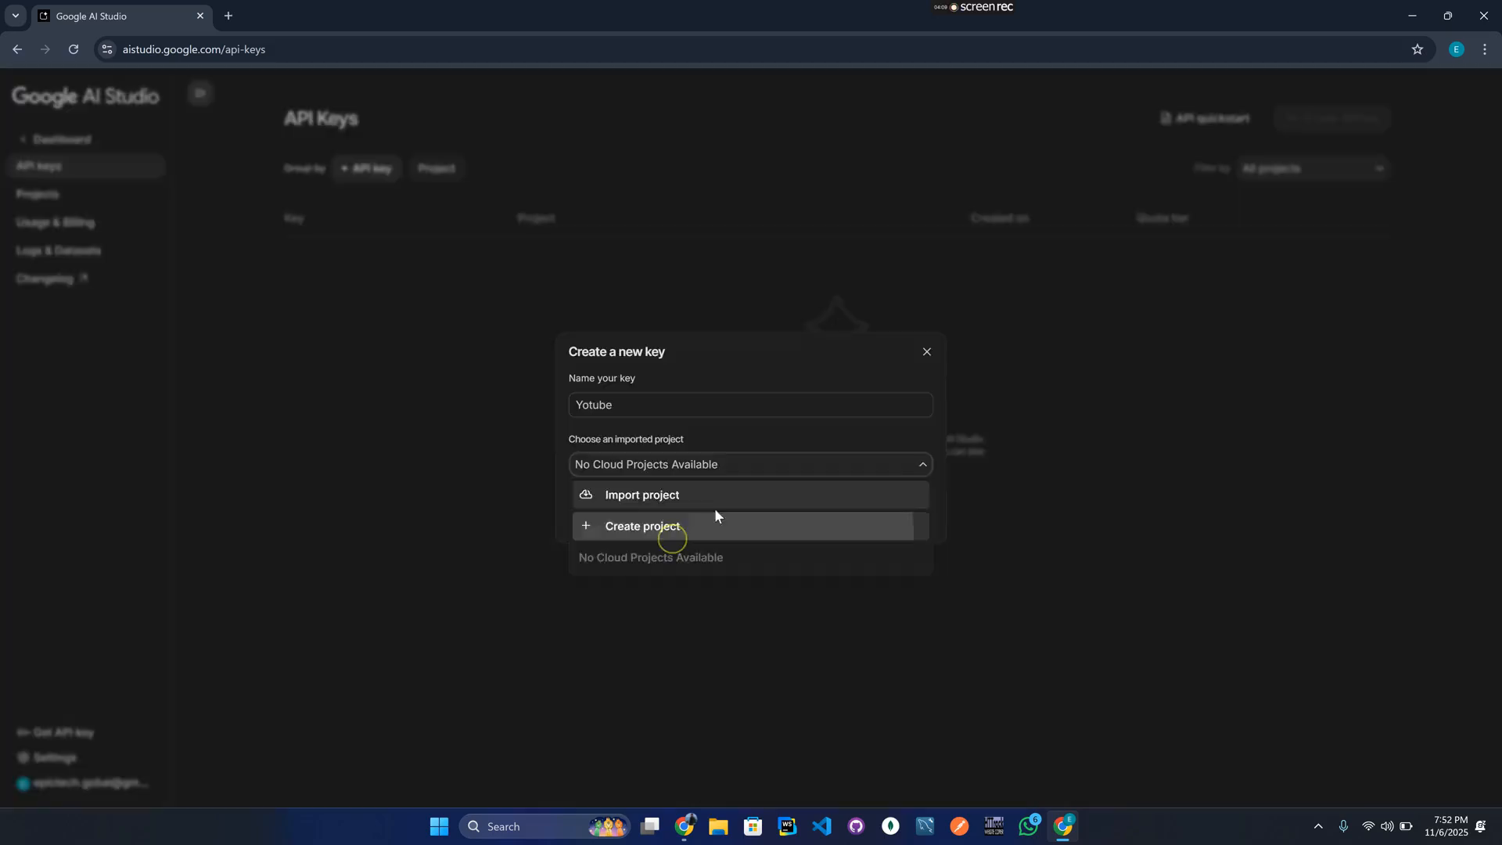
# Try creating a new cloud project named 'Youtube', which fails with a permission error.
pyautogui.click(681, 526)
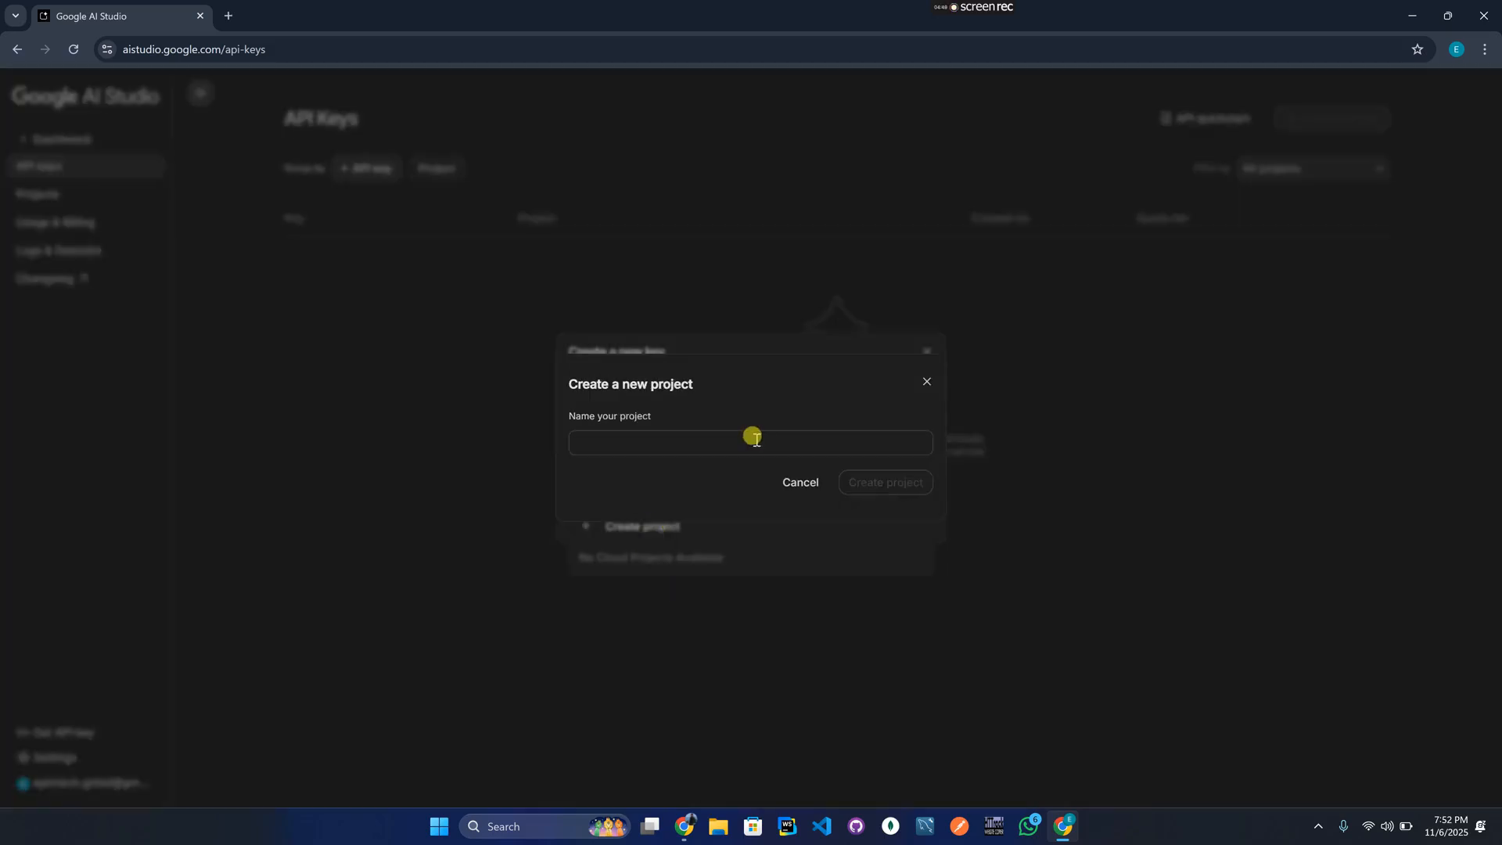
pyautogui.click(753, 438)
pyautogui.write('Youtube')
pyautogui.press('BackSpace')
pyautogui.press('BackSpace')
pyautogui.write('ube')
pyautogui.click(886, 483)
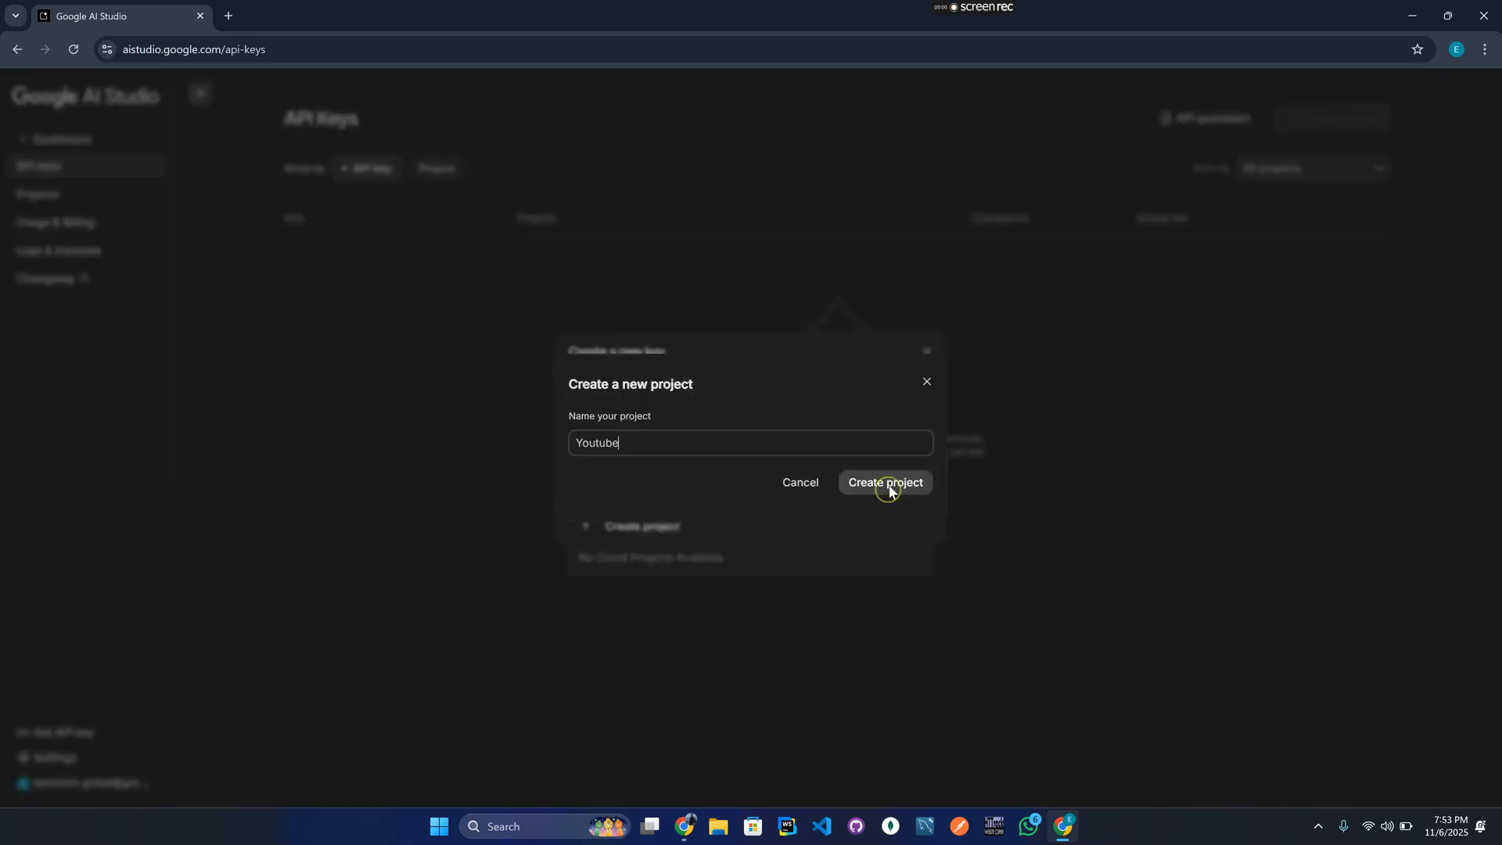
pyautogui.click(887, 485)
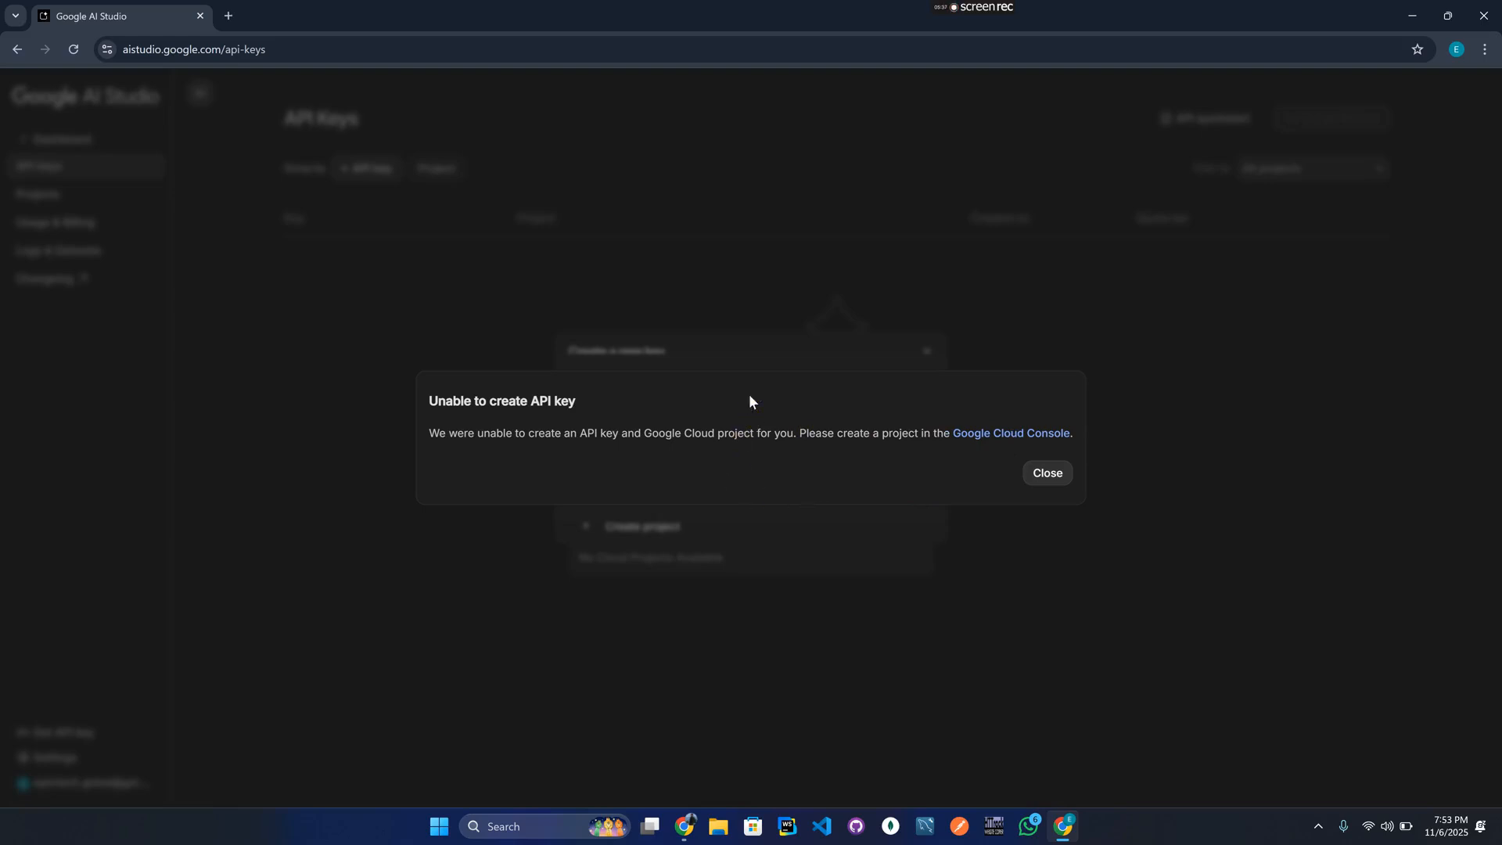
# In Cloud Console, create a project named 'Yotube' and select it in the project picker.
pyautogui.click(1002, 435)
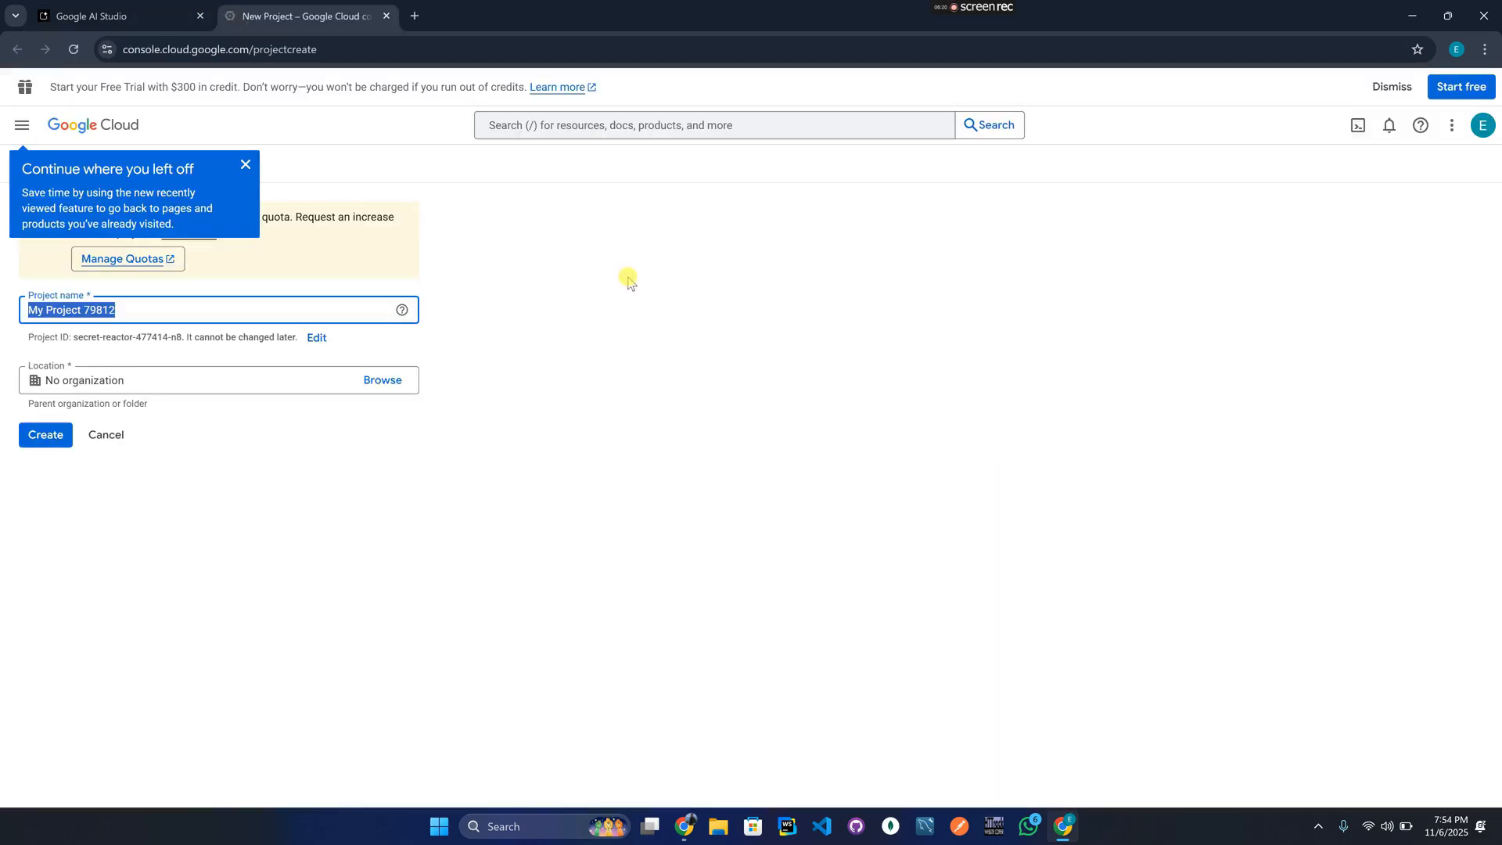
pyautogui.moveTo(198, 313); pyautogui.dragTo(1, 317)
pyautogui.write('Yotube')
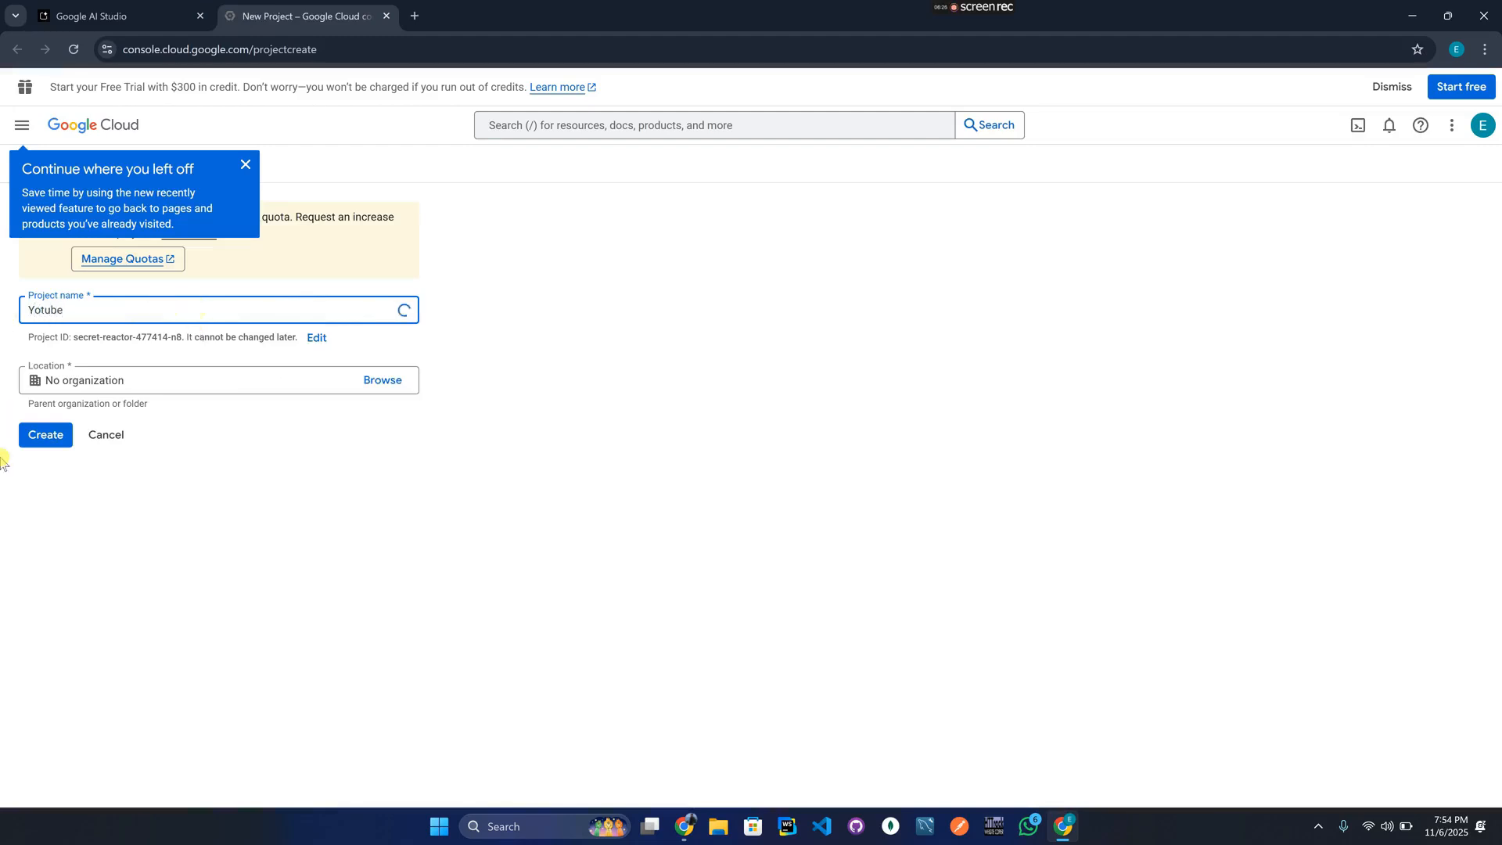
pyautogui.click(44, 440)
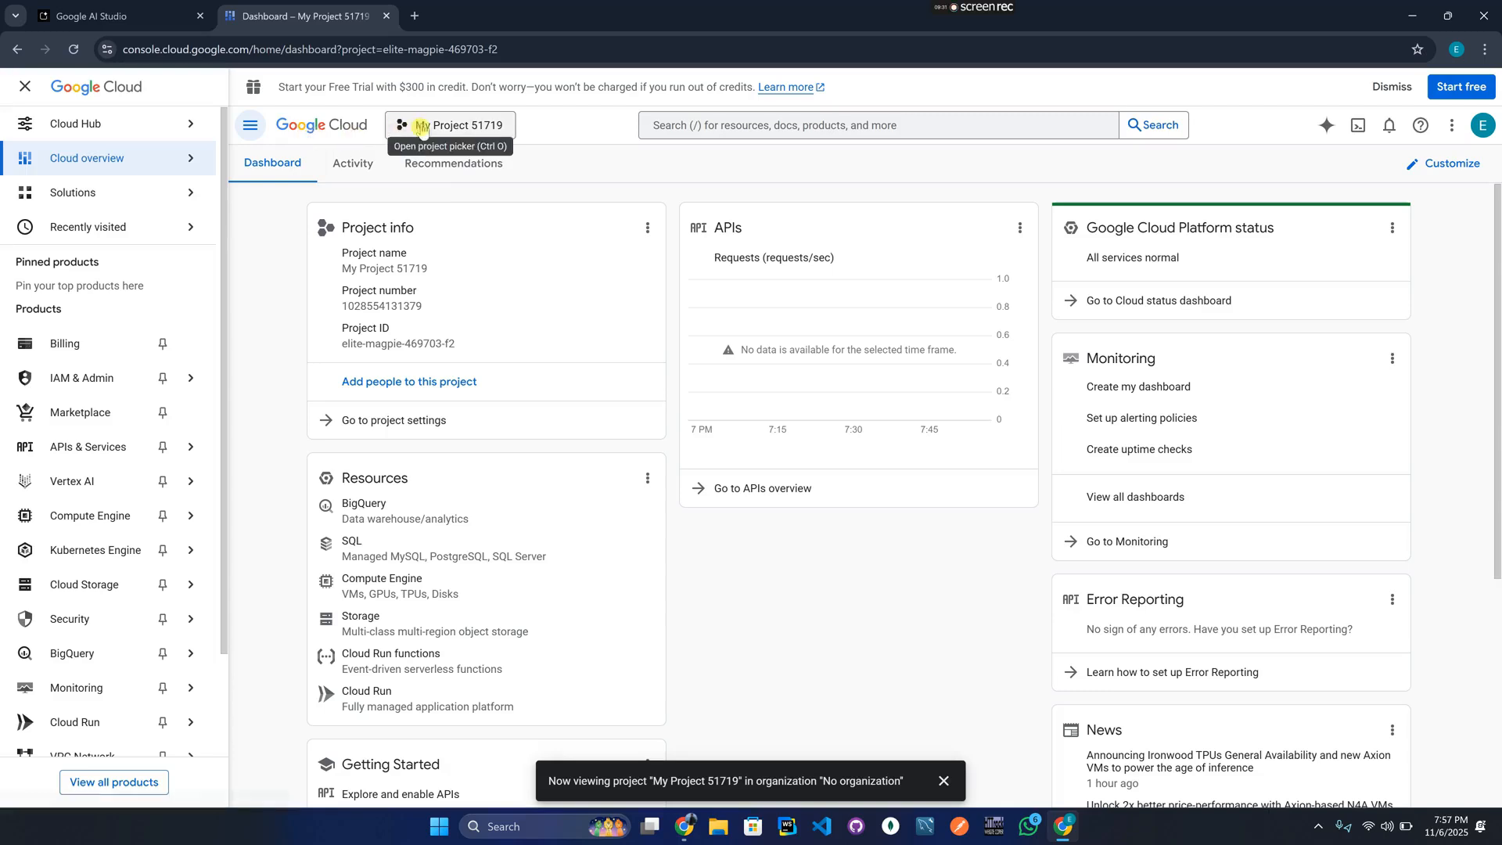
pyautogui.click(472, 127)
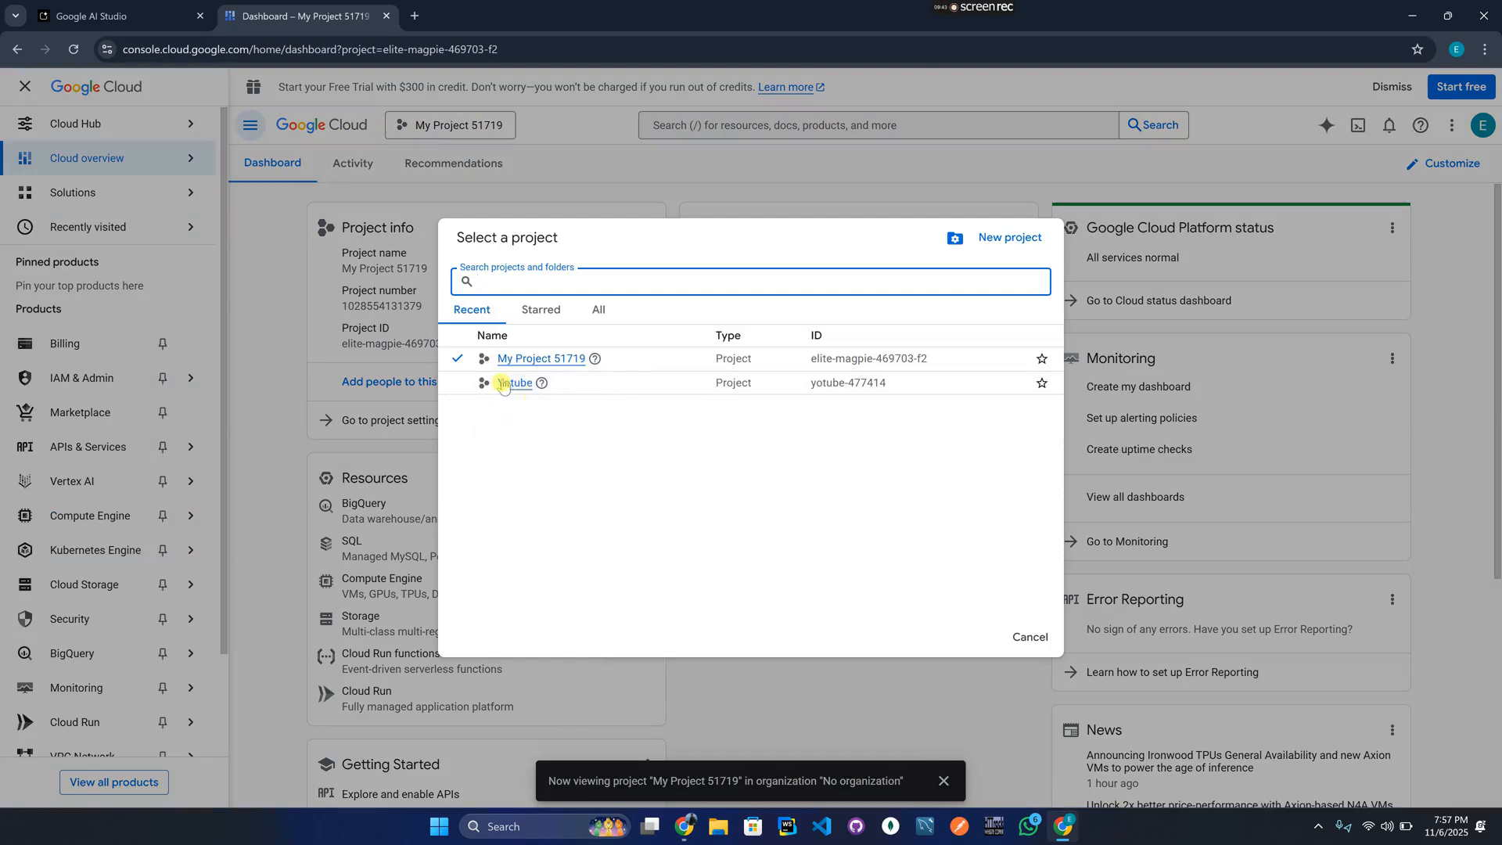
pyautogui.click(512, 384)
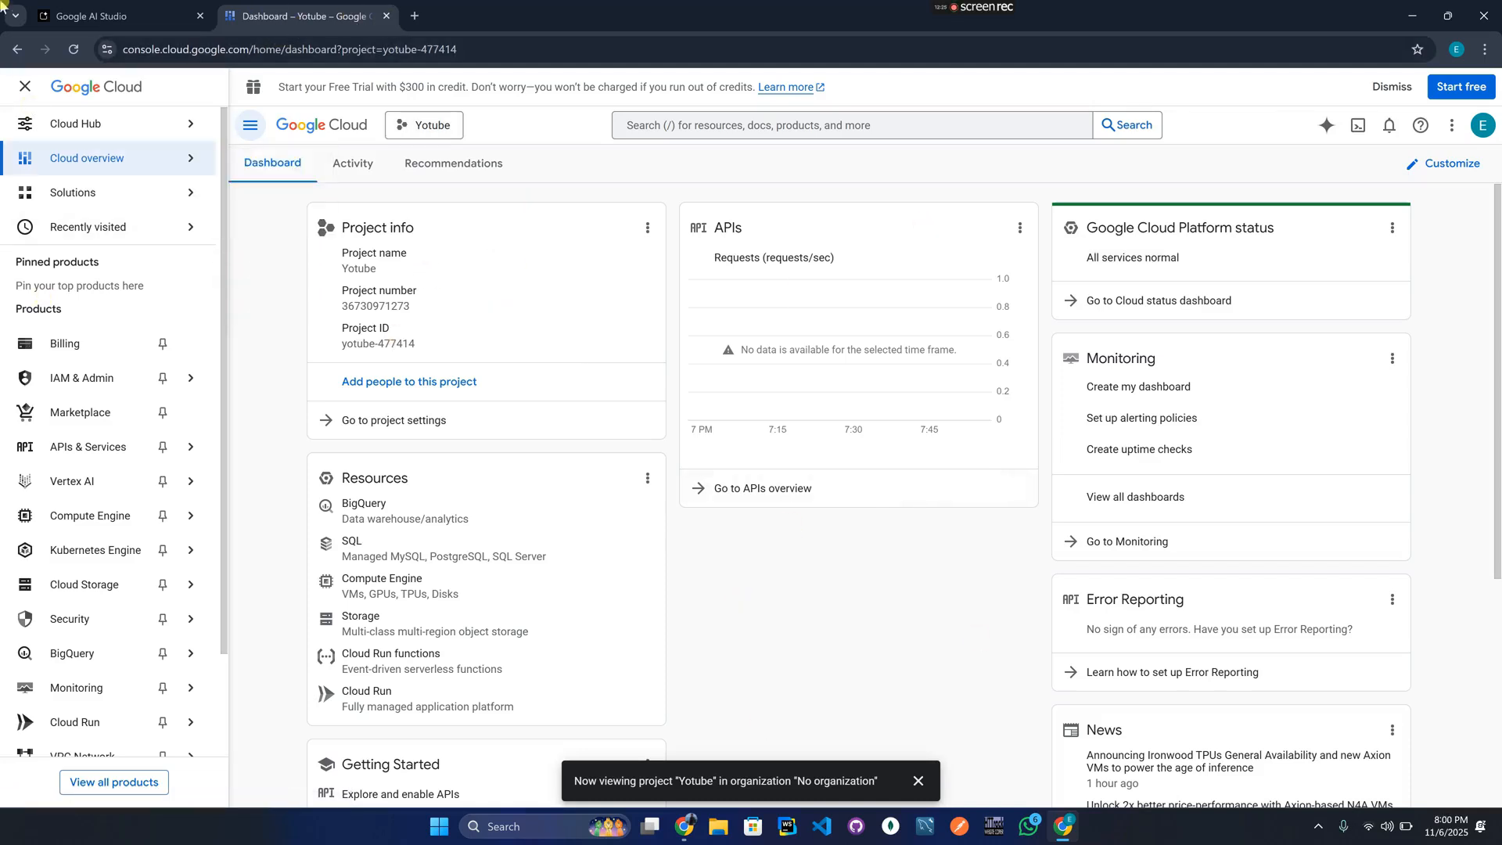
# Create an API key named 'Youtbe' assigned to the Yotube project in AI Studio.
pyautogui.click(97, 19)
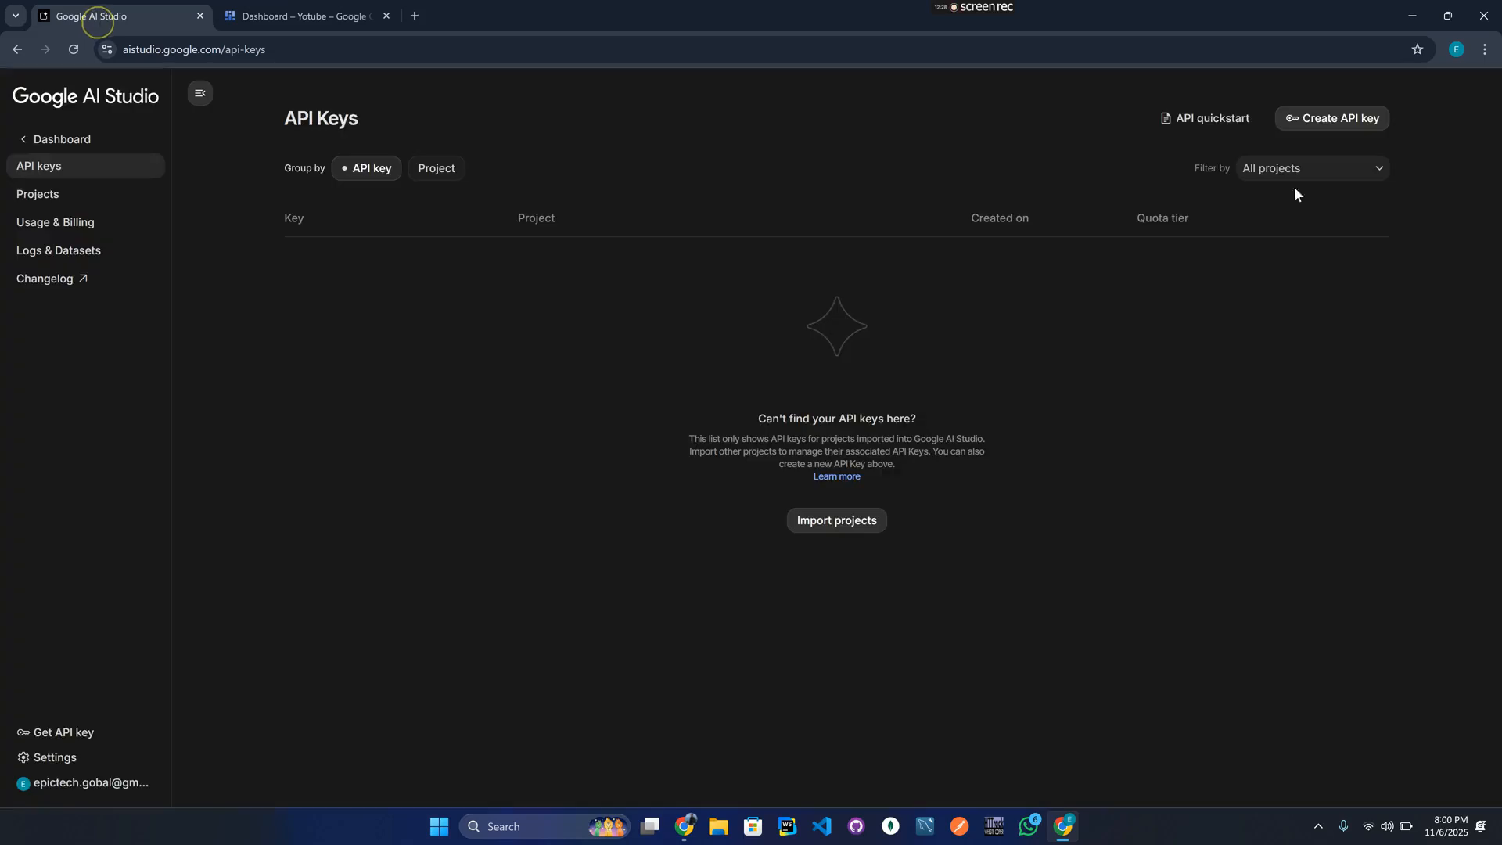
pyautogui.click(1331, 124)
pyautogui.click(852, 399)
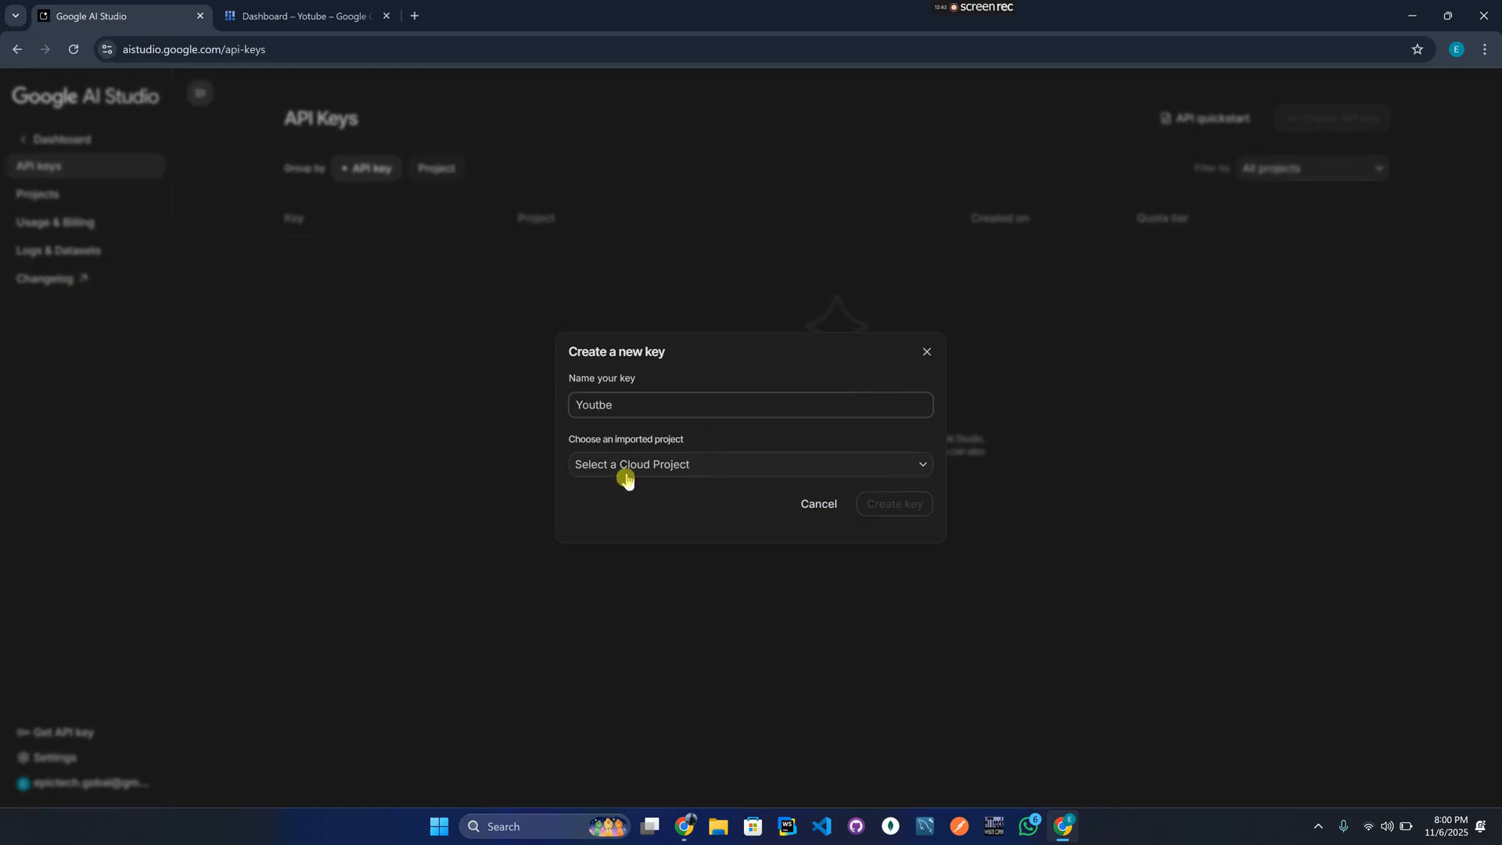
pyautogui.click(724, 473)
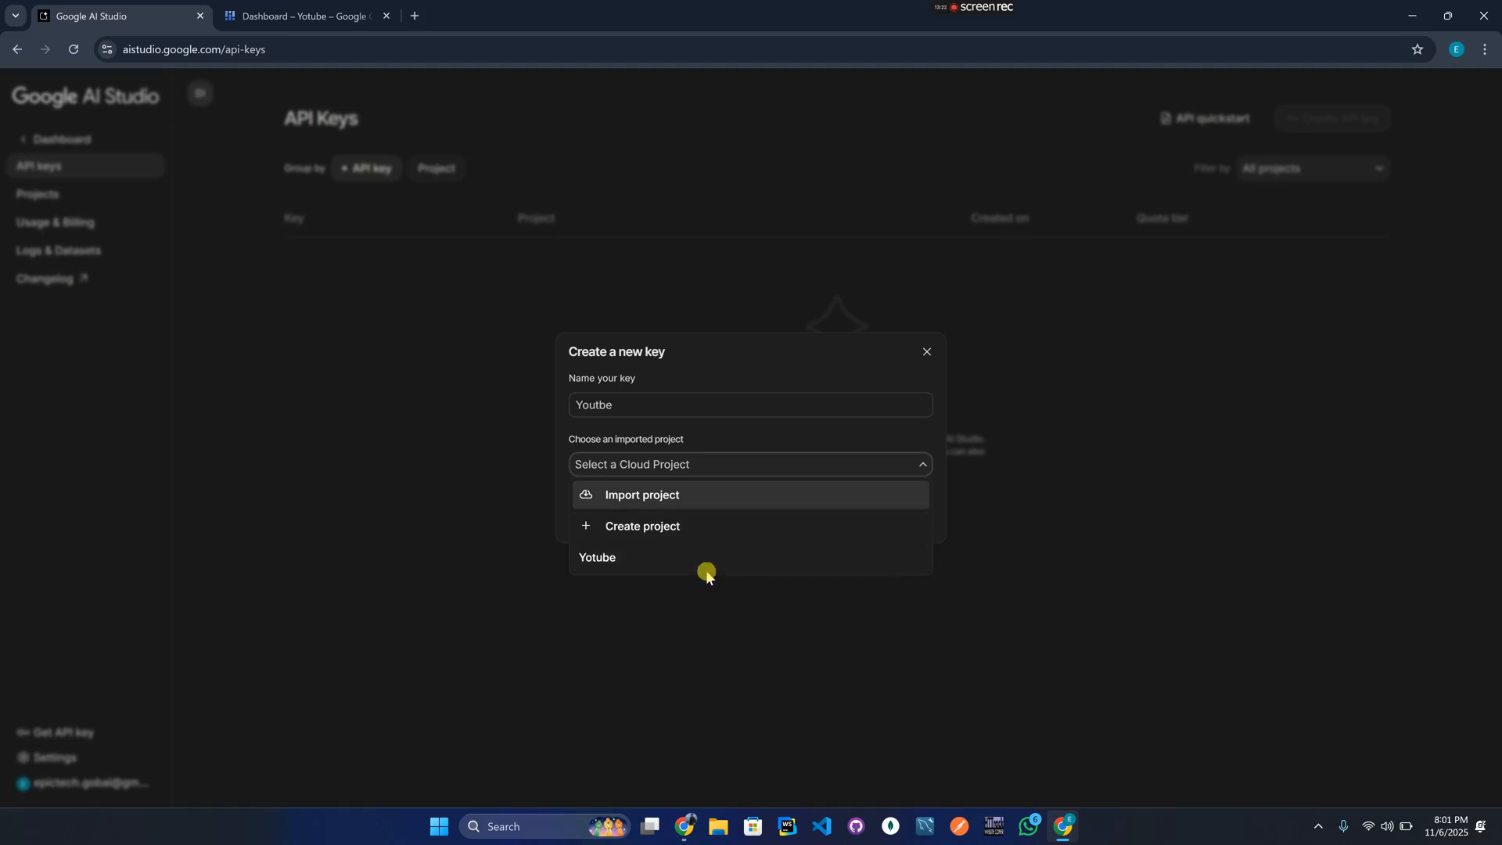
pyautogui.click(699, 506)
pyautogui.click(644, 505)
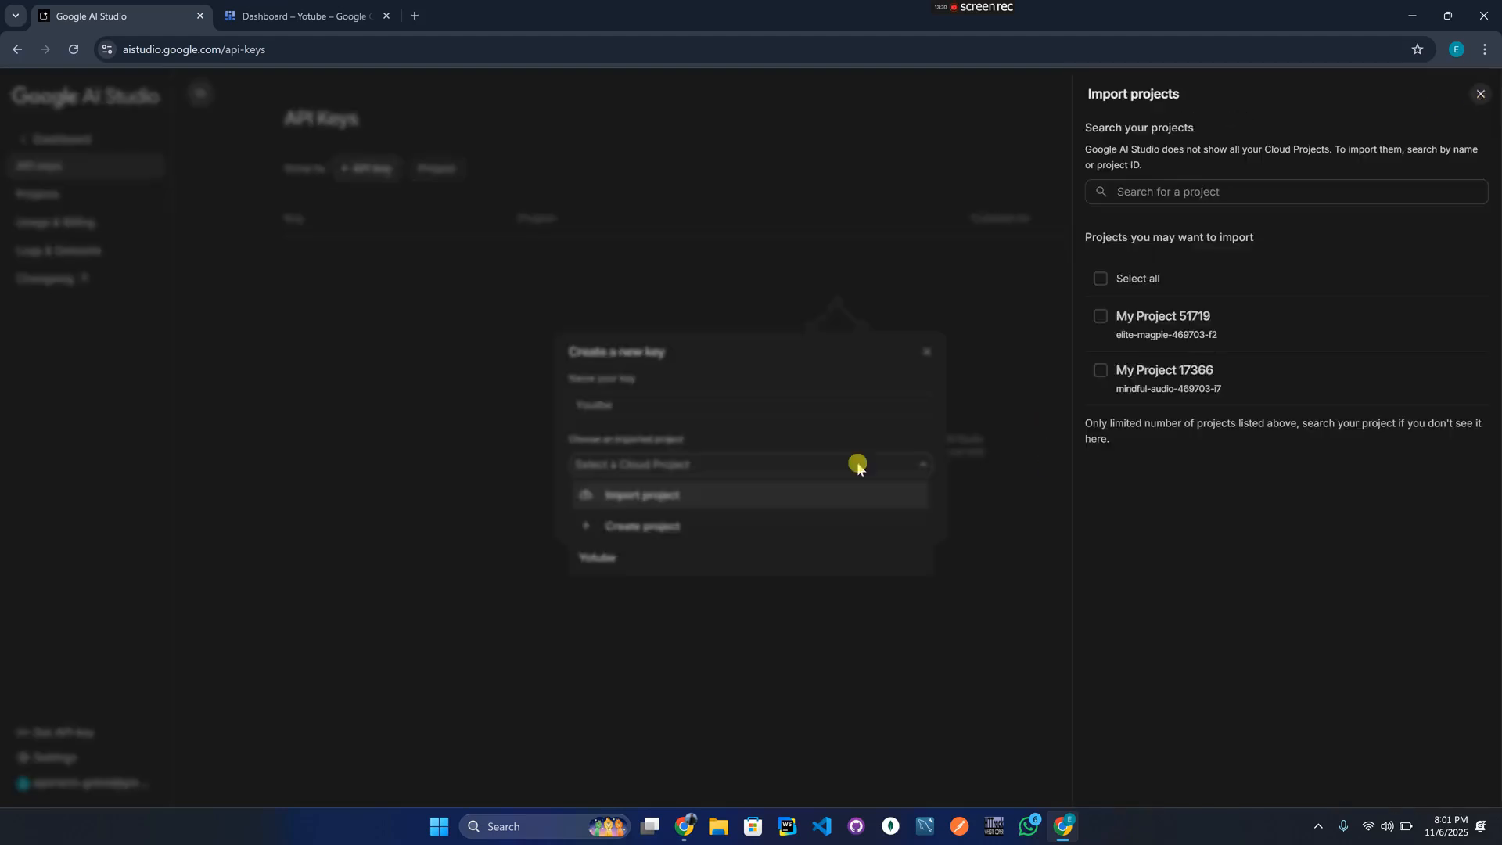
pyautogui.click(1481, 106)
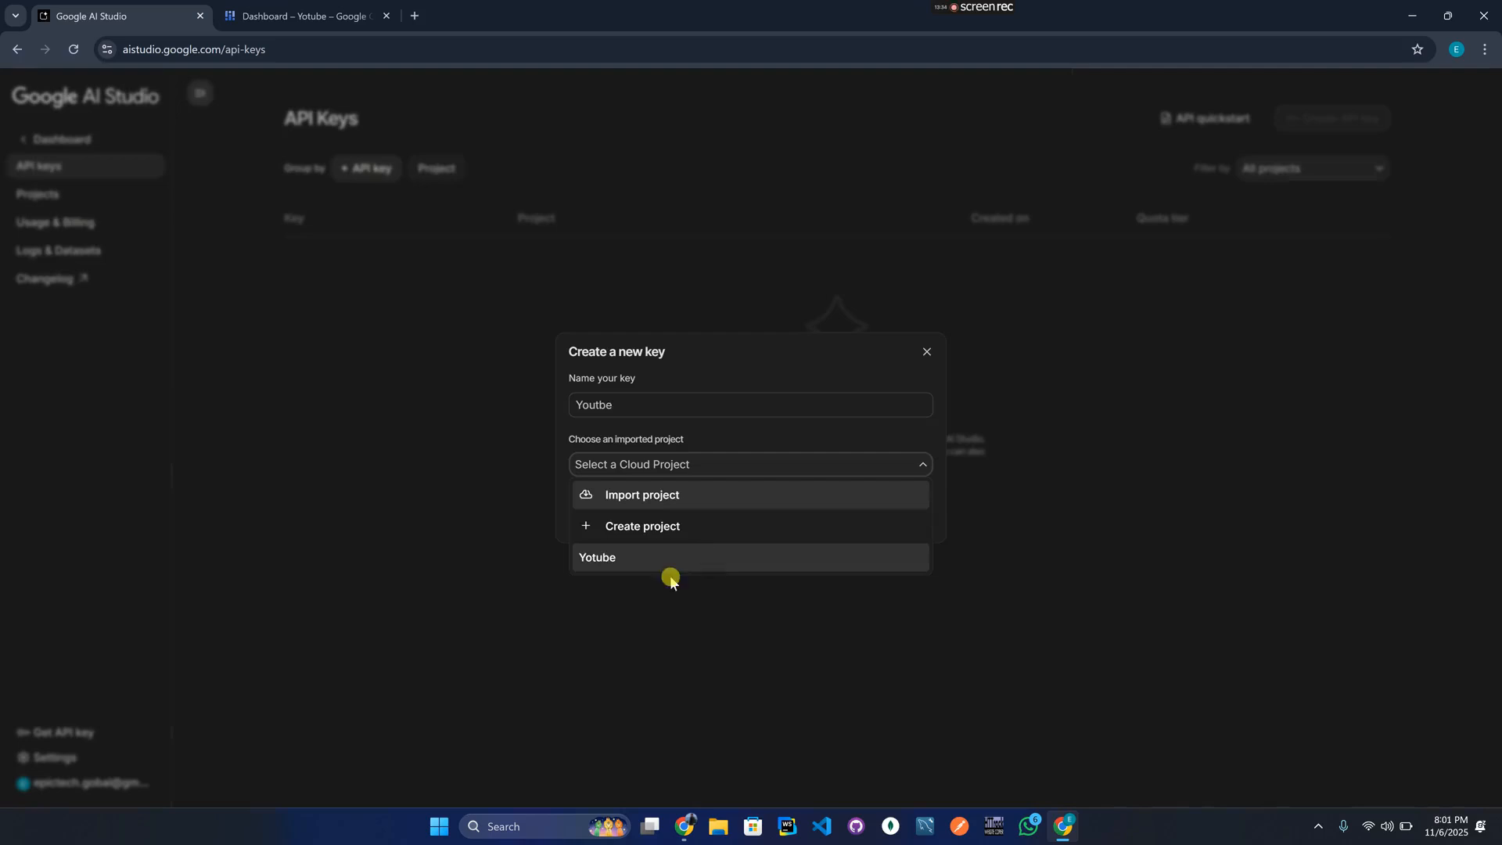
pyautogui.click(680, 564)
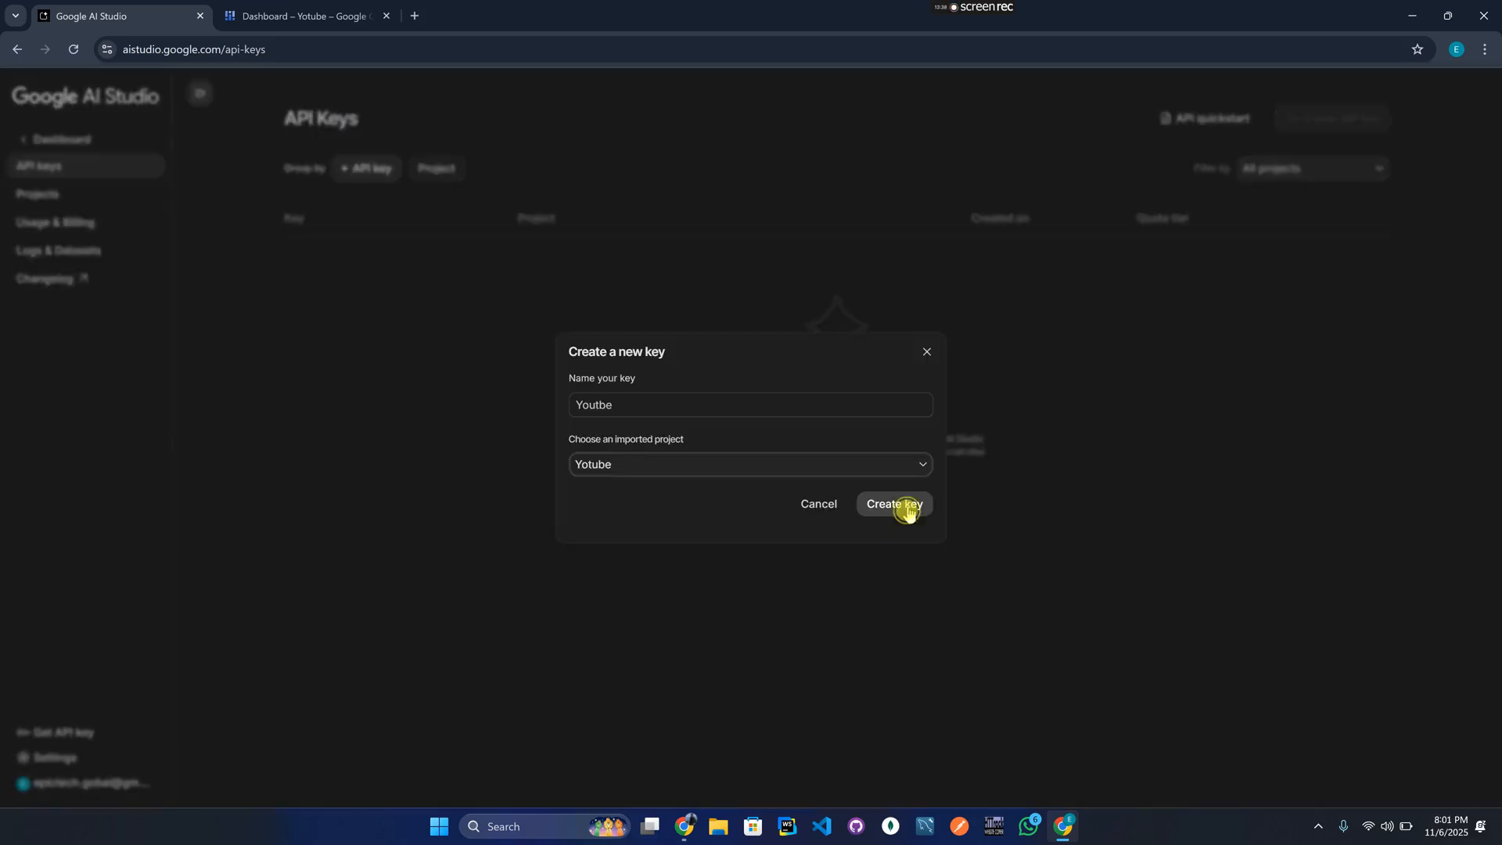
pyautogui.click(907, 505)
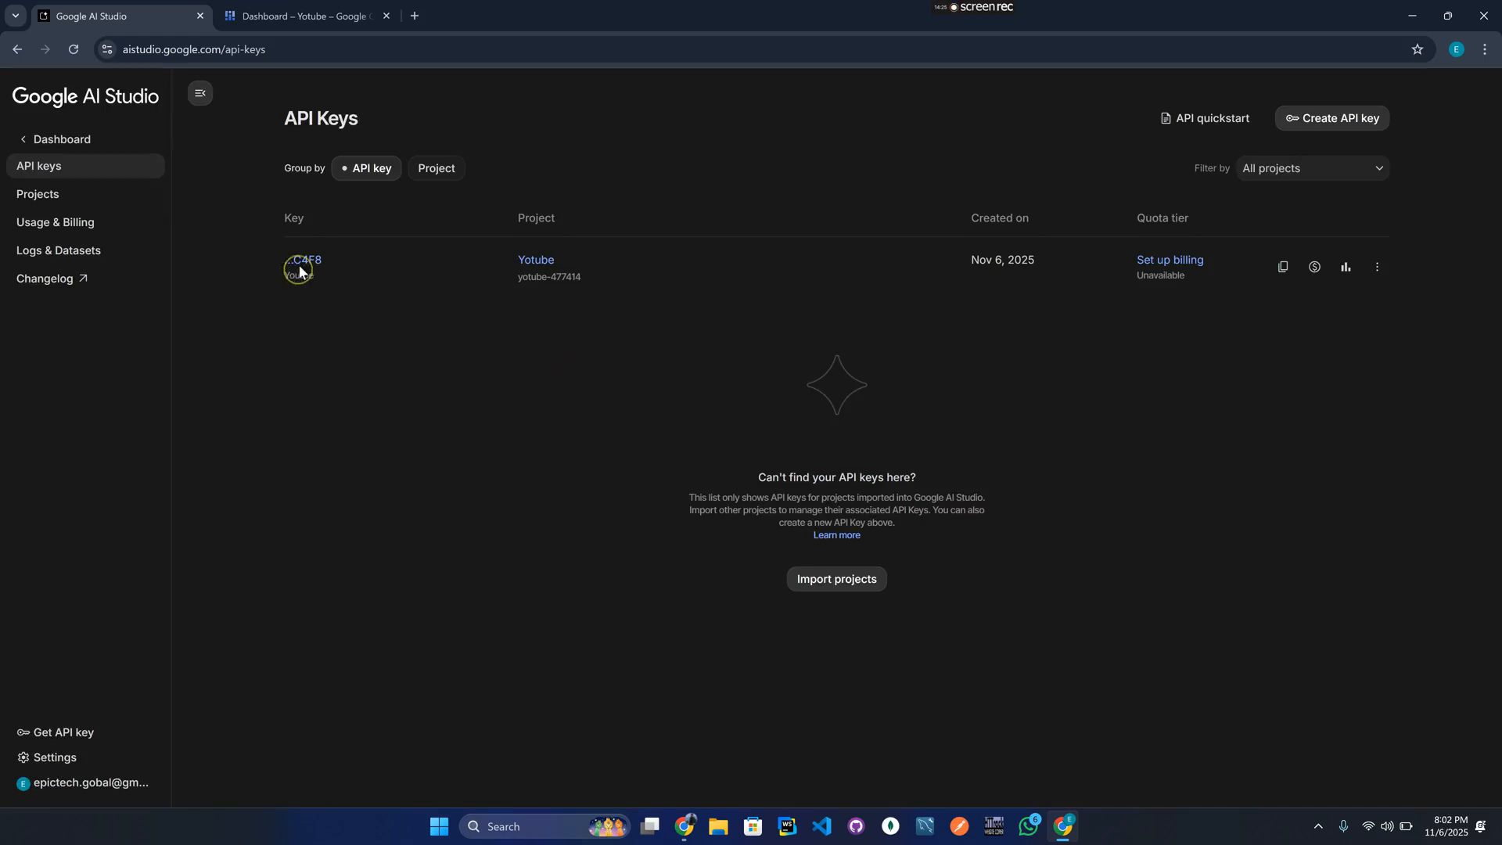
# Open the new key's details and copy the full API key.
pyautogui.click(299, 269)
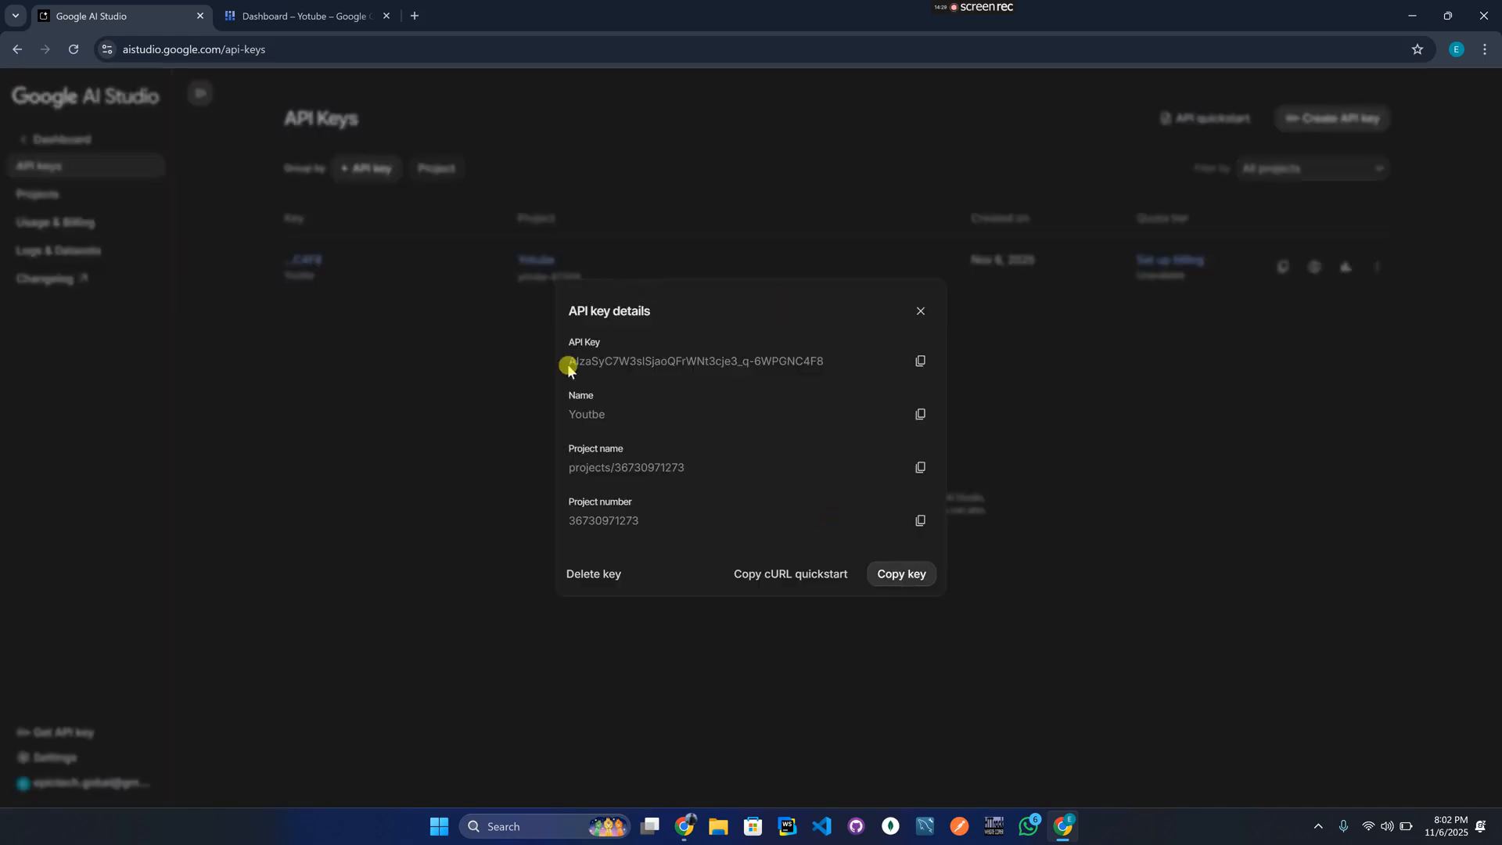
pyautogui.click(894, 575)
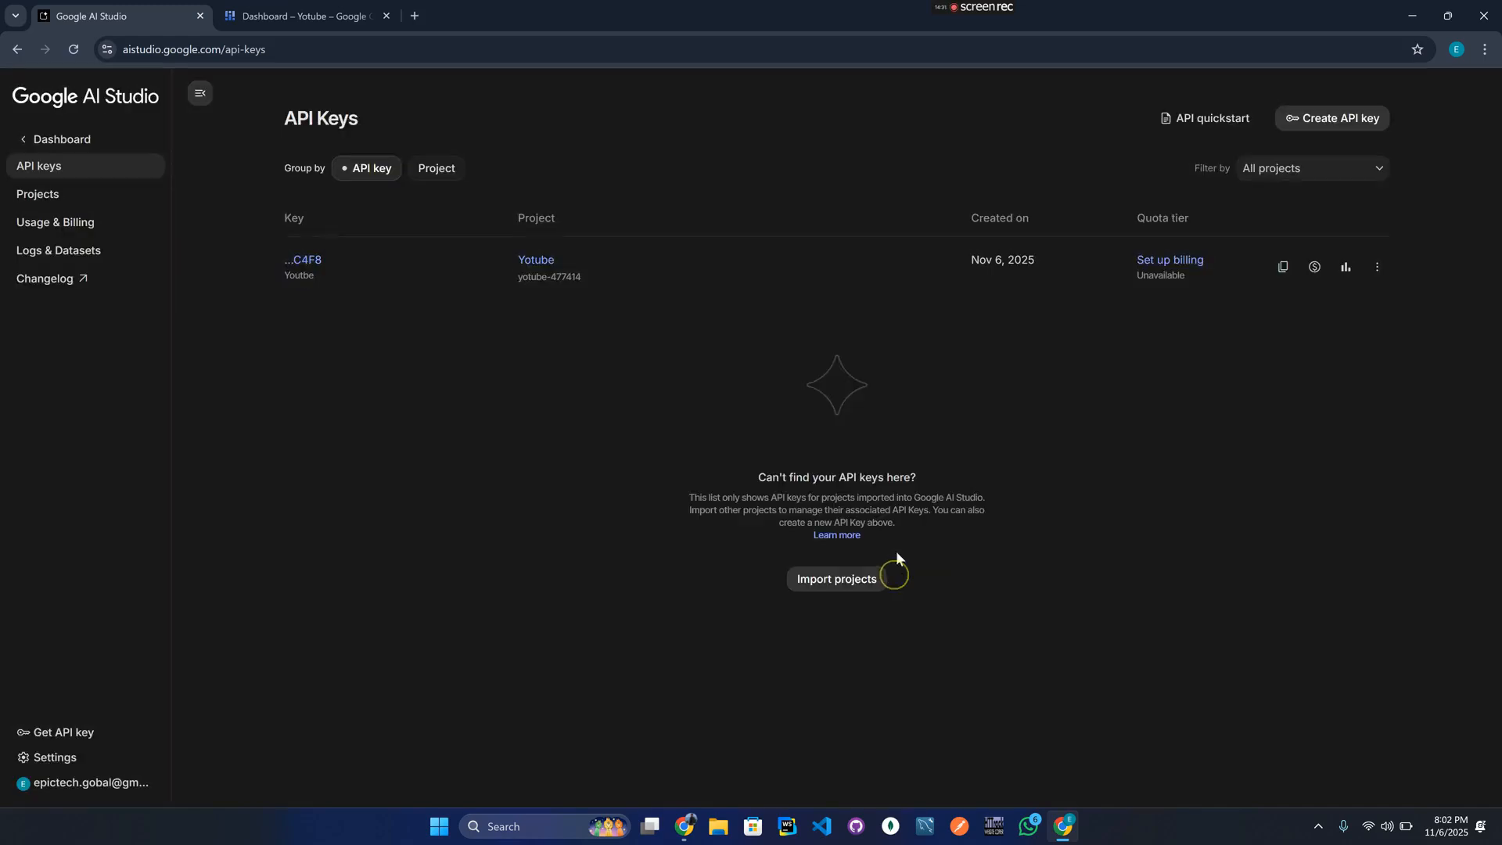
pyautogui.click(924, 314)
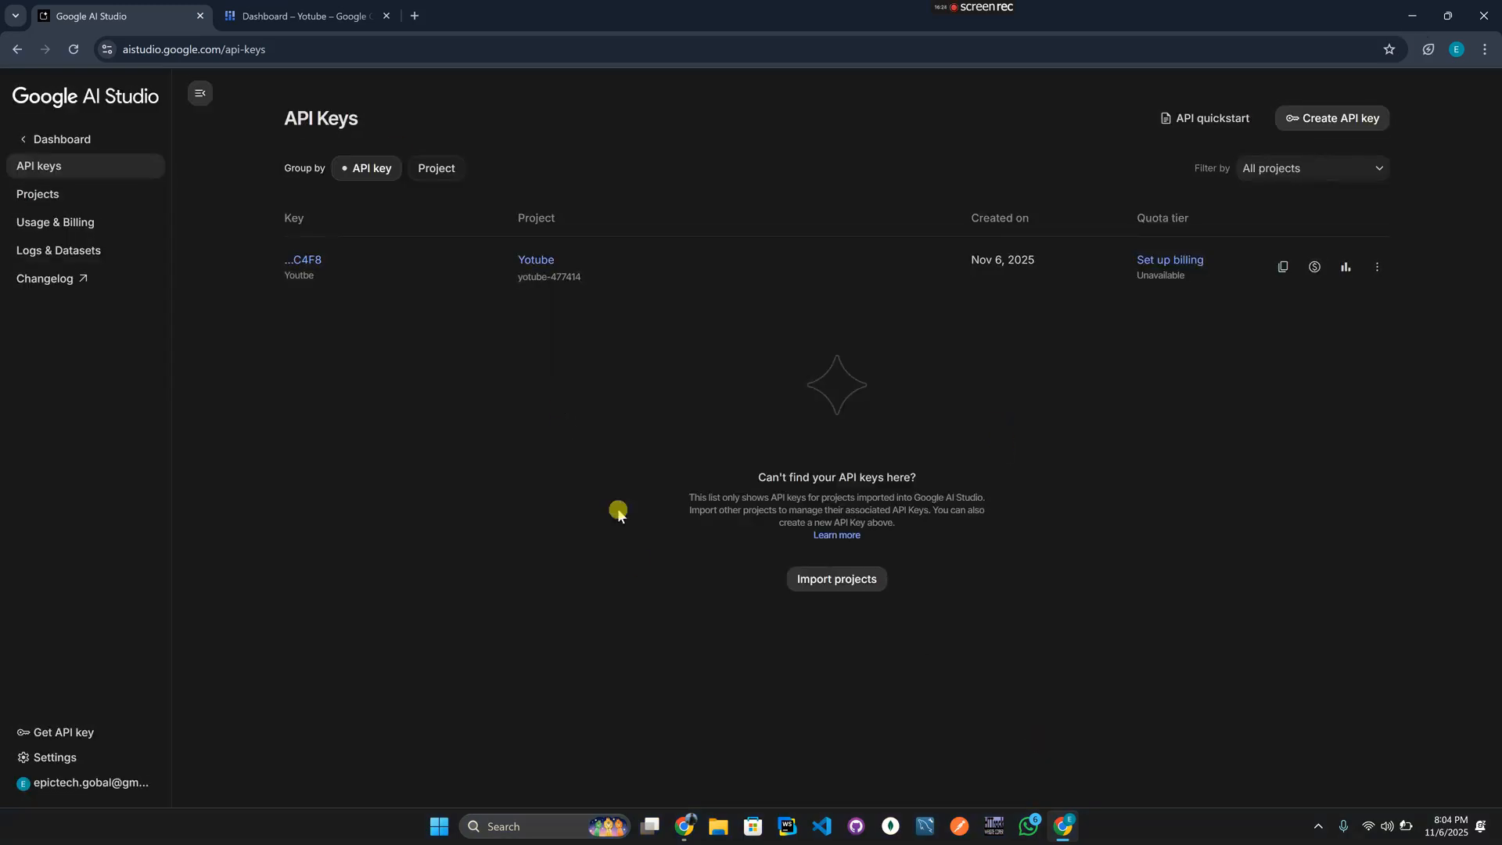
# Paste the Gemini key into the Google row, then close the Cloud dashboard tab in Chrome.
pyautogui.click(683, 834)
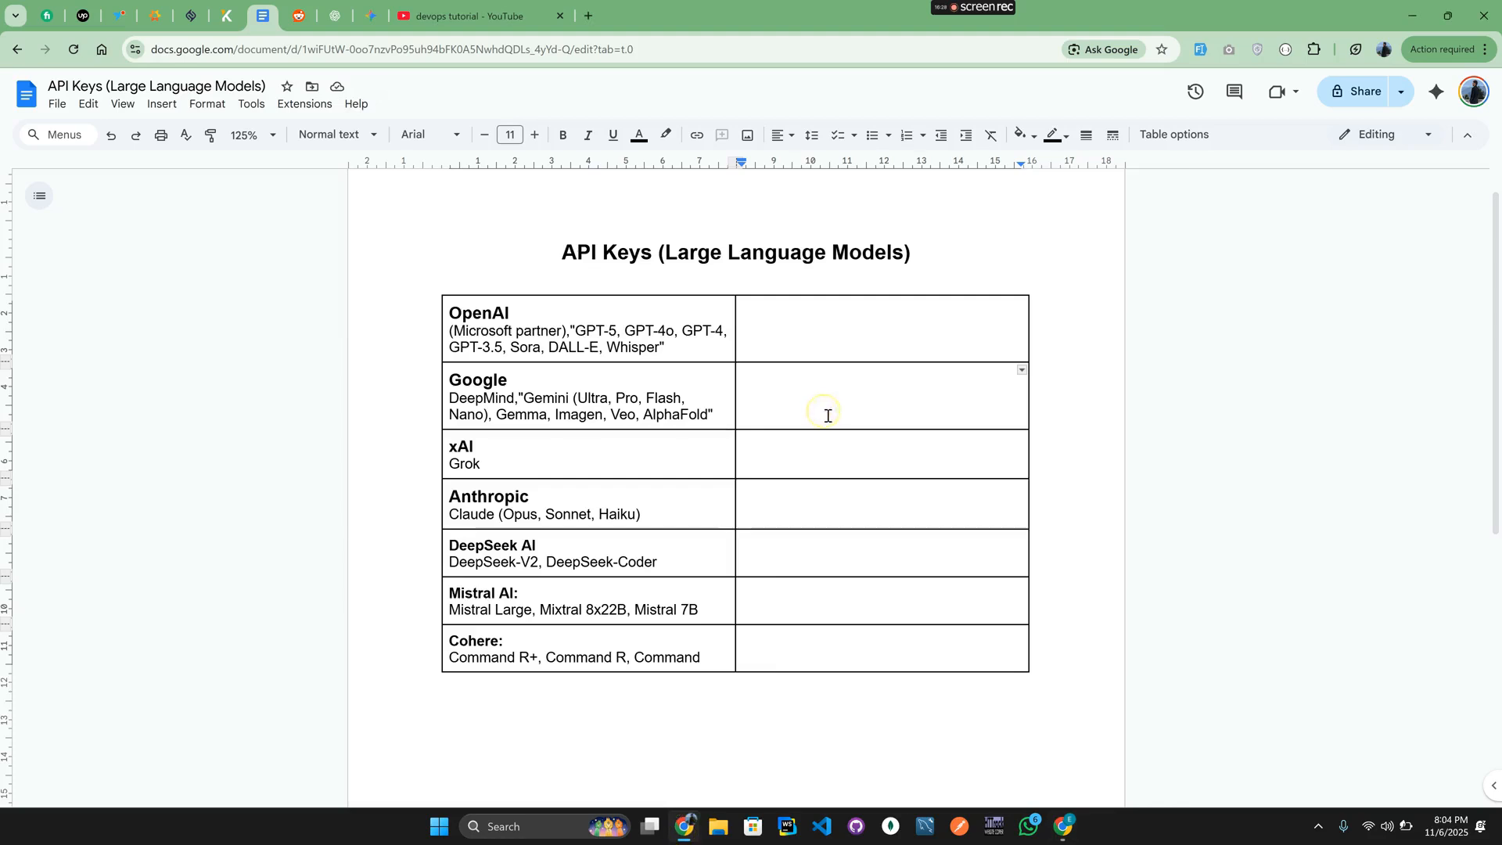
pyautogui.hotkey('ctrl', 'v')
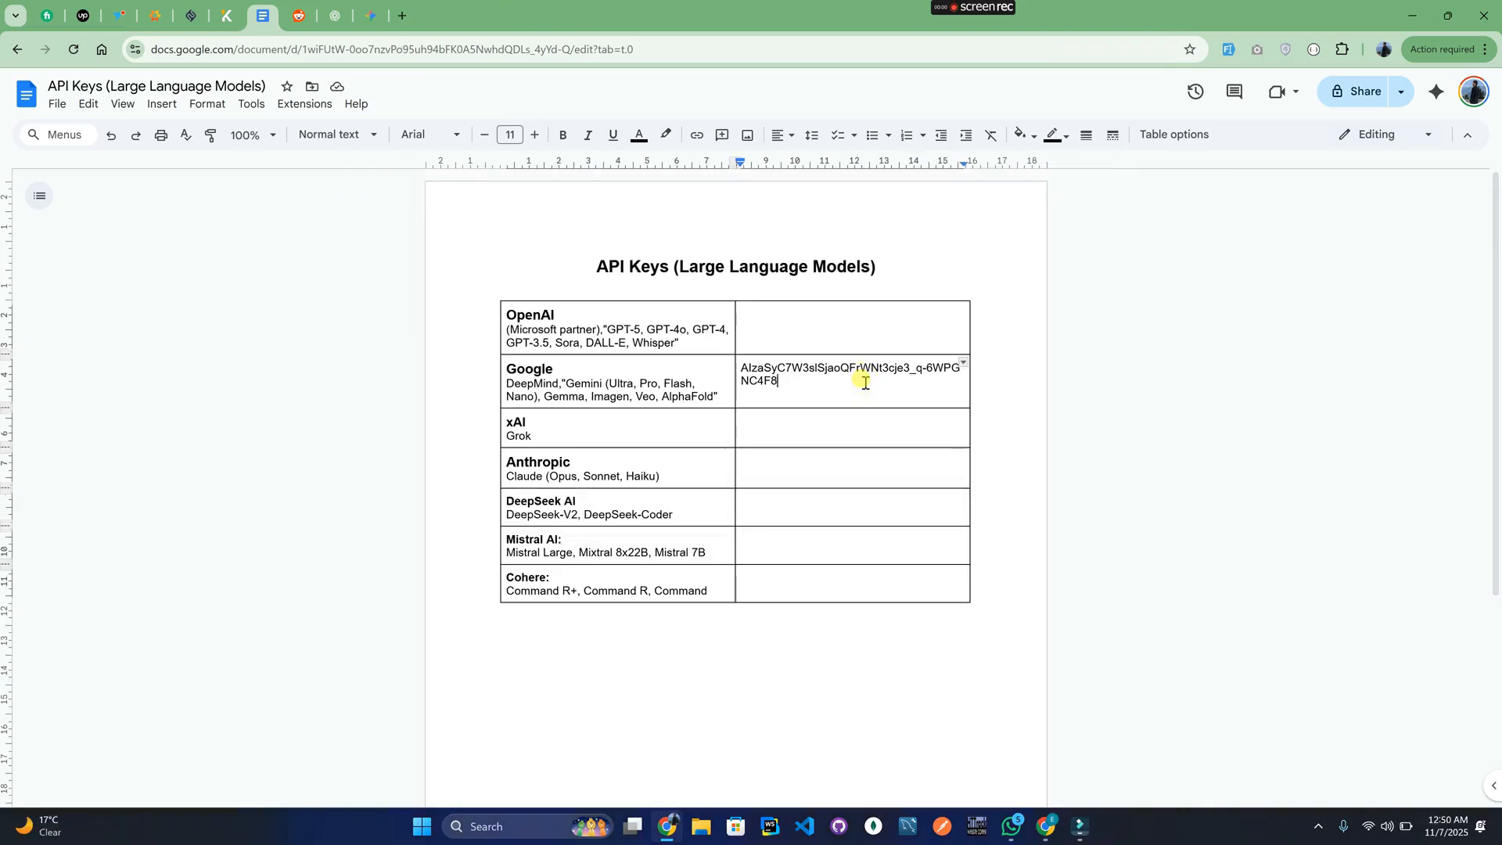
pyautogui.click(646, 344)
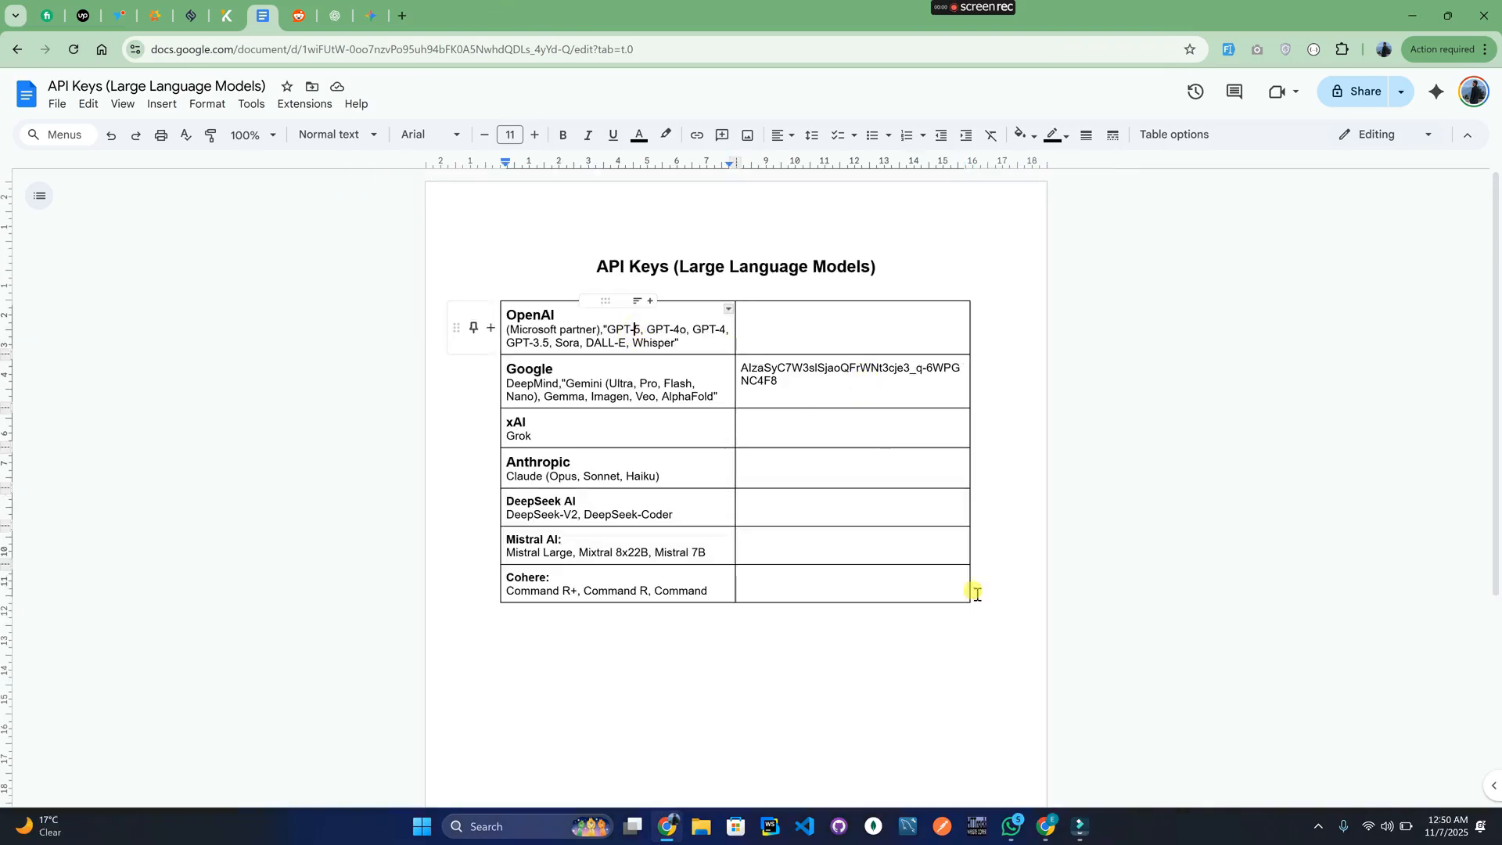
pyautogui.click(1046, 826)
pyautogui.click(386, 15)
# Search 'opena ai key' in a new tab and open the OpenAI API keys page.
pyautogui.click(227, 17)
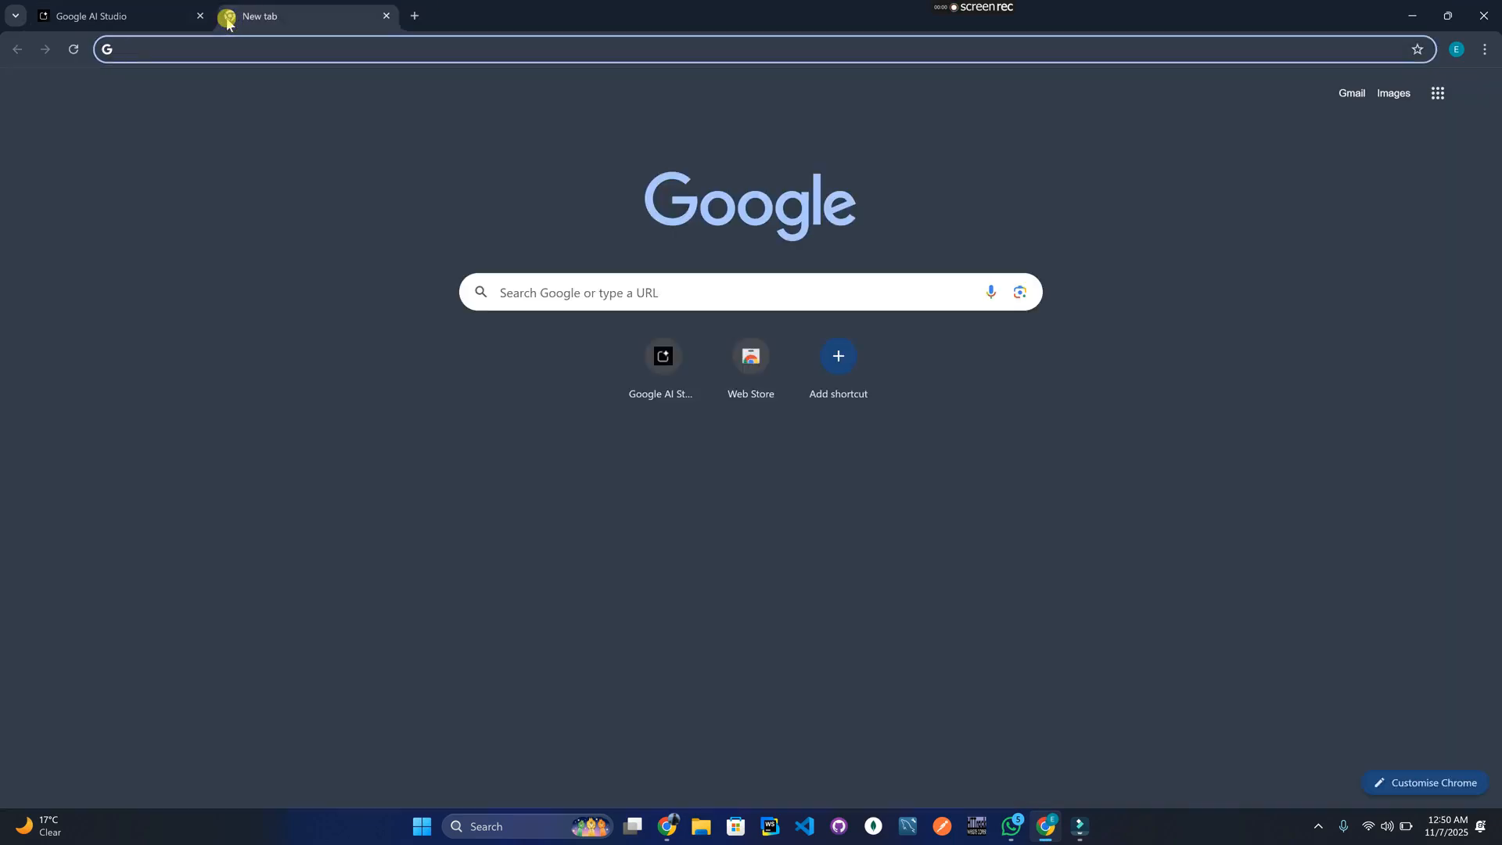
pyautogui.write('opena ai key')
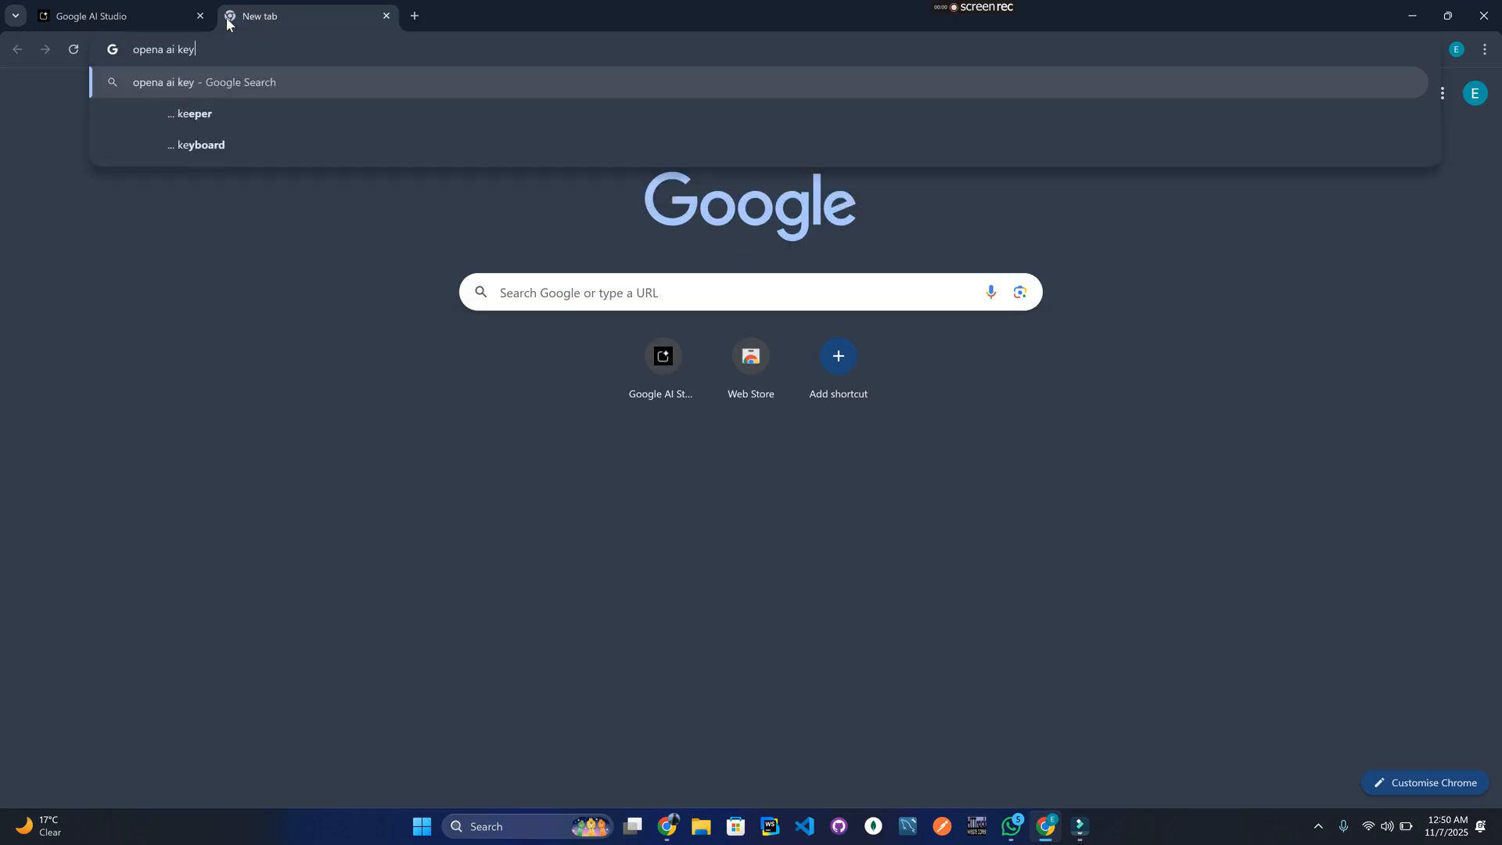
pyautogui.press('Return')
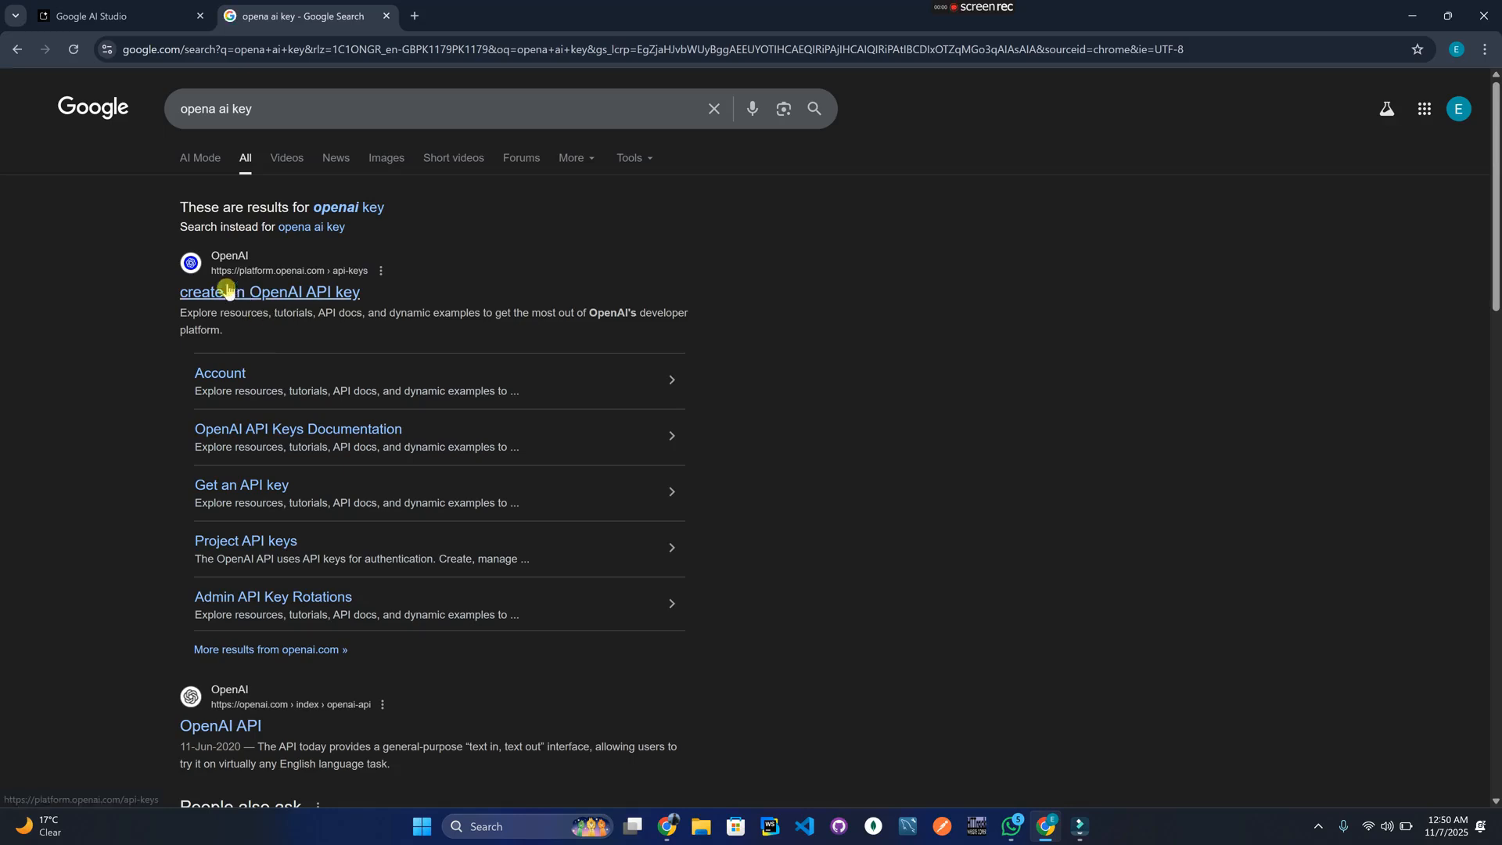
pyautogui.click(264, 292)
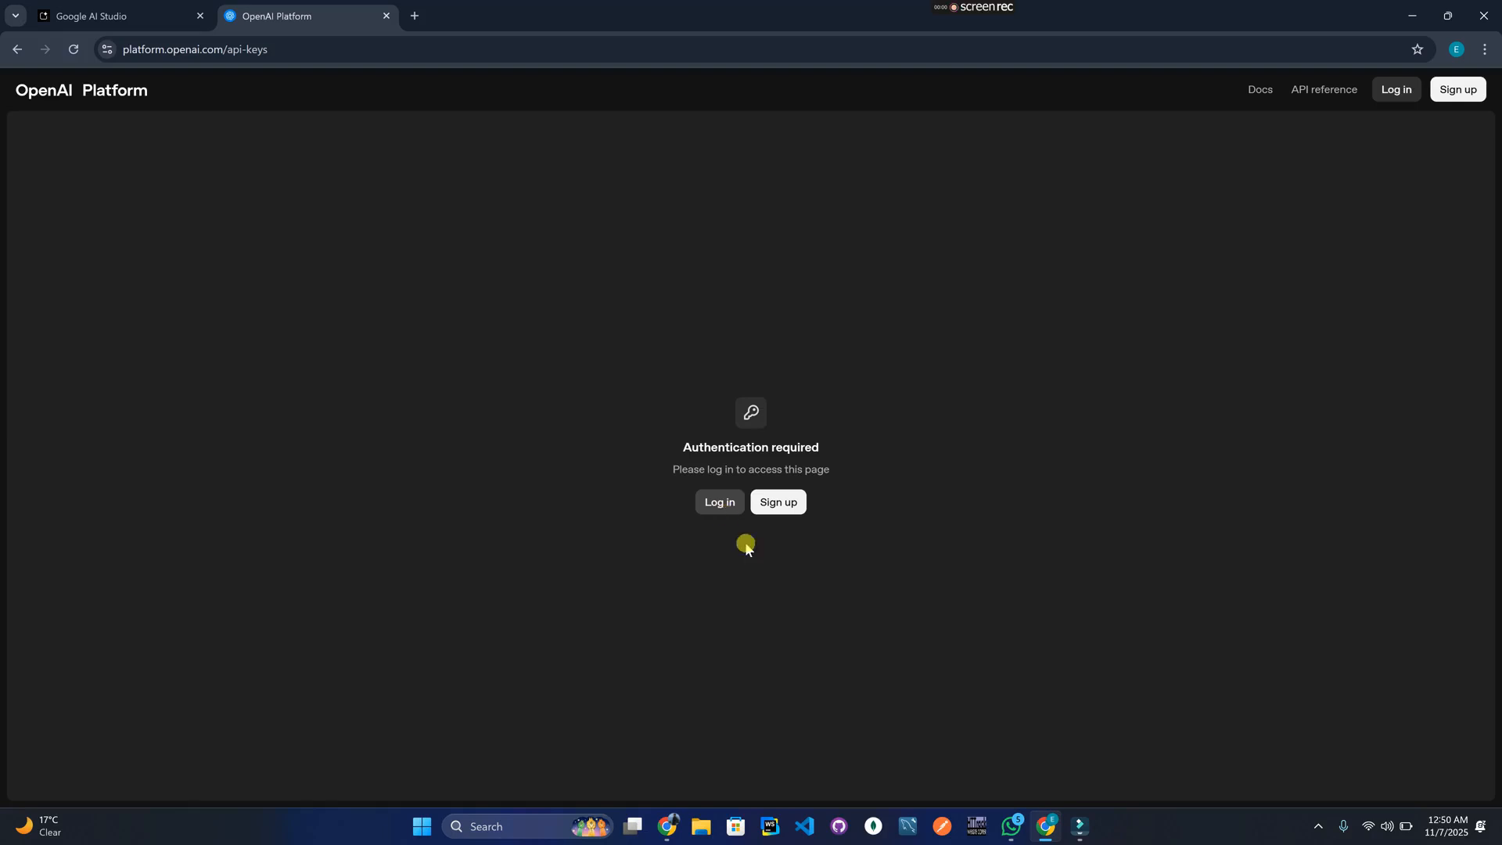
# Log in to OpenAI Platform using Continue with Google and the chosen Google account.
pyautogui.click(720, 508)
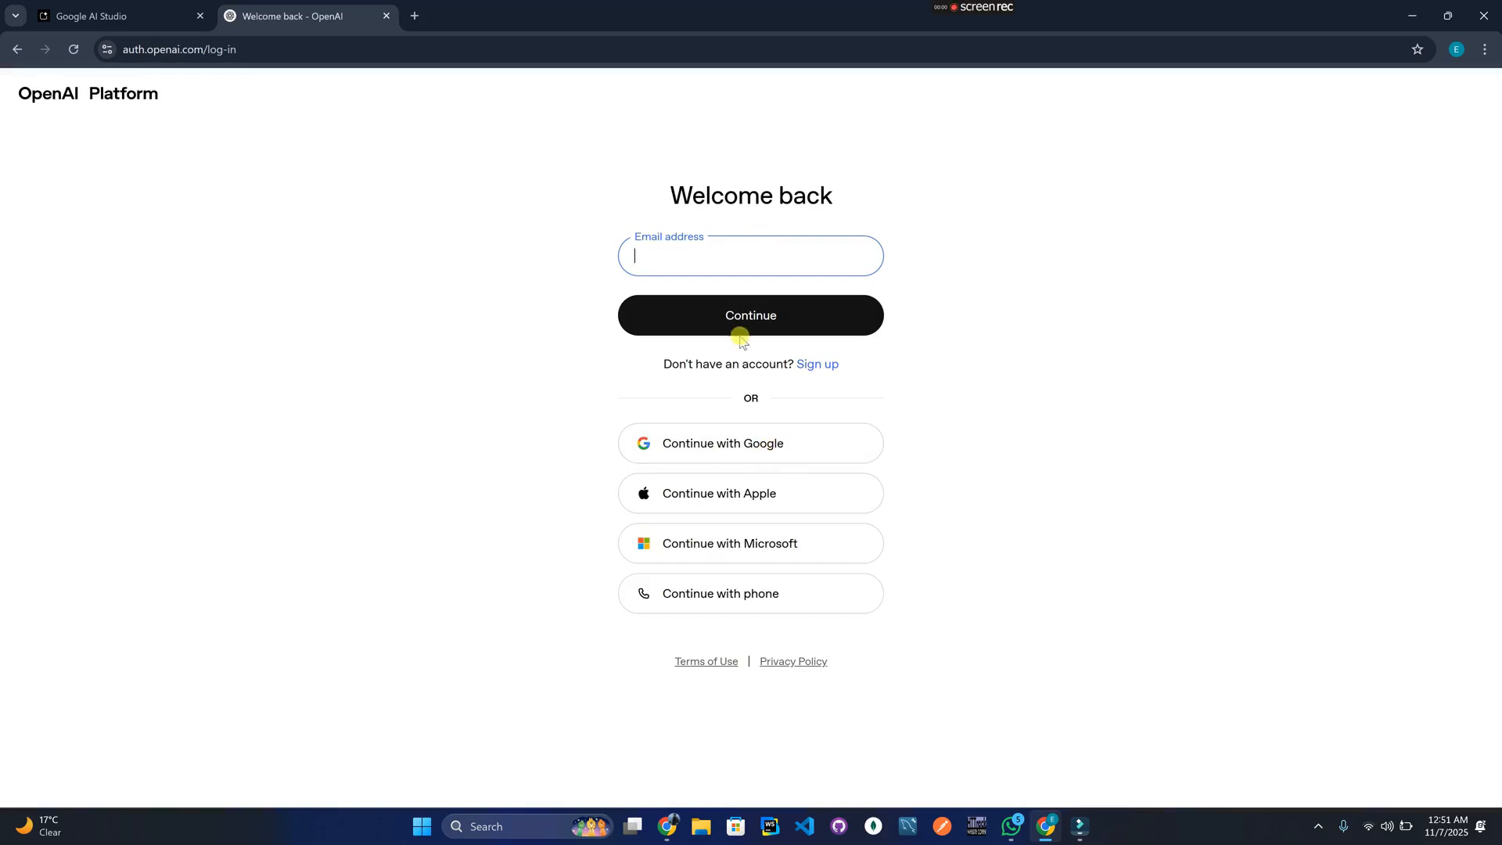
pyautogui.click(720, 443)
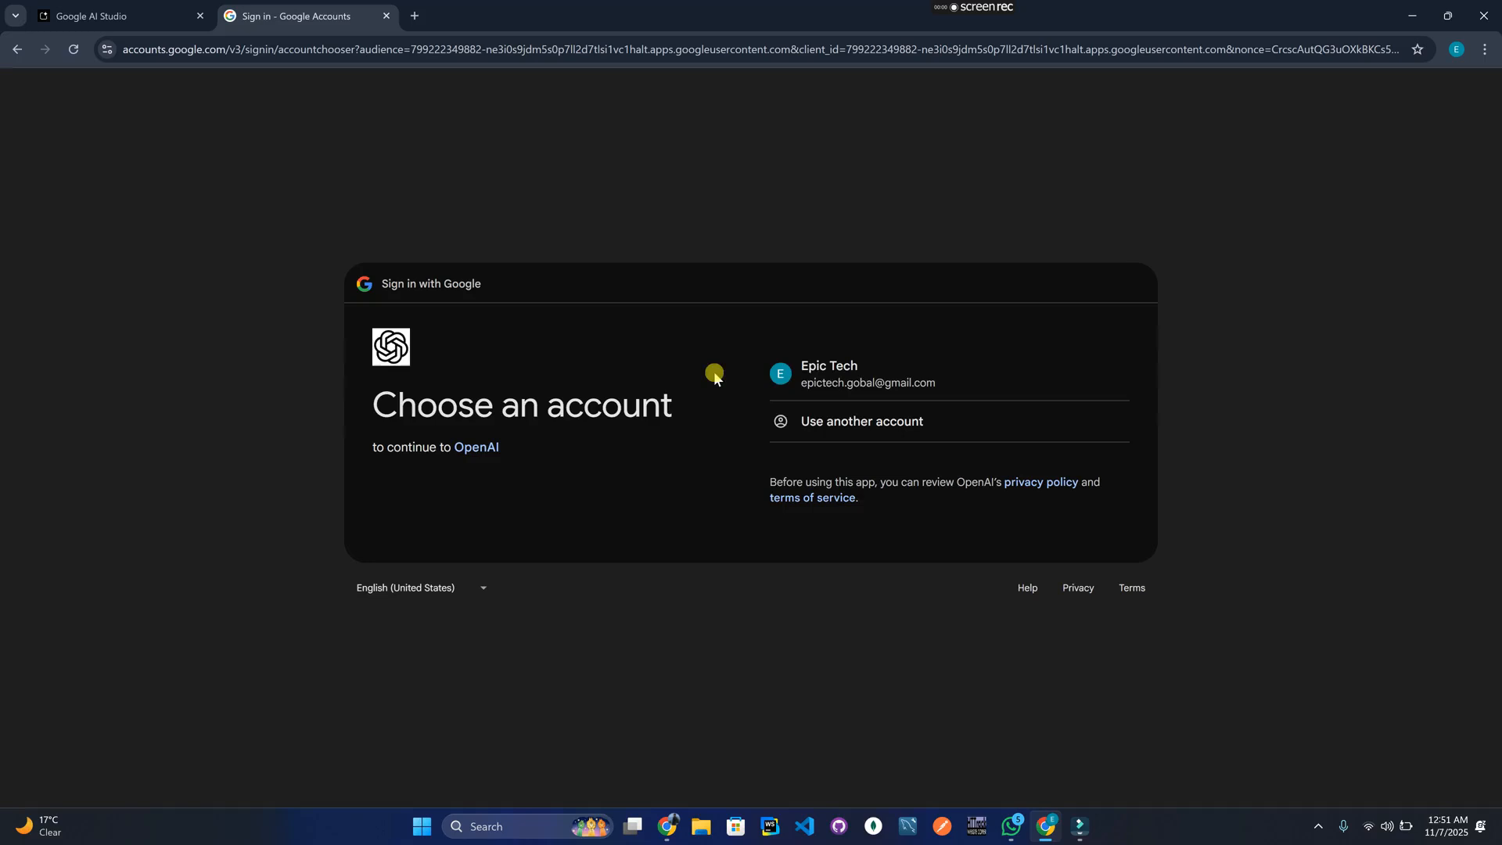
pyautogui.click(814, 377)
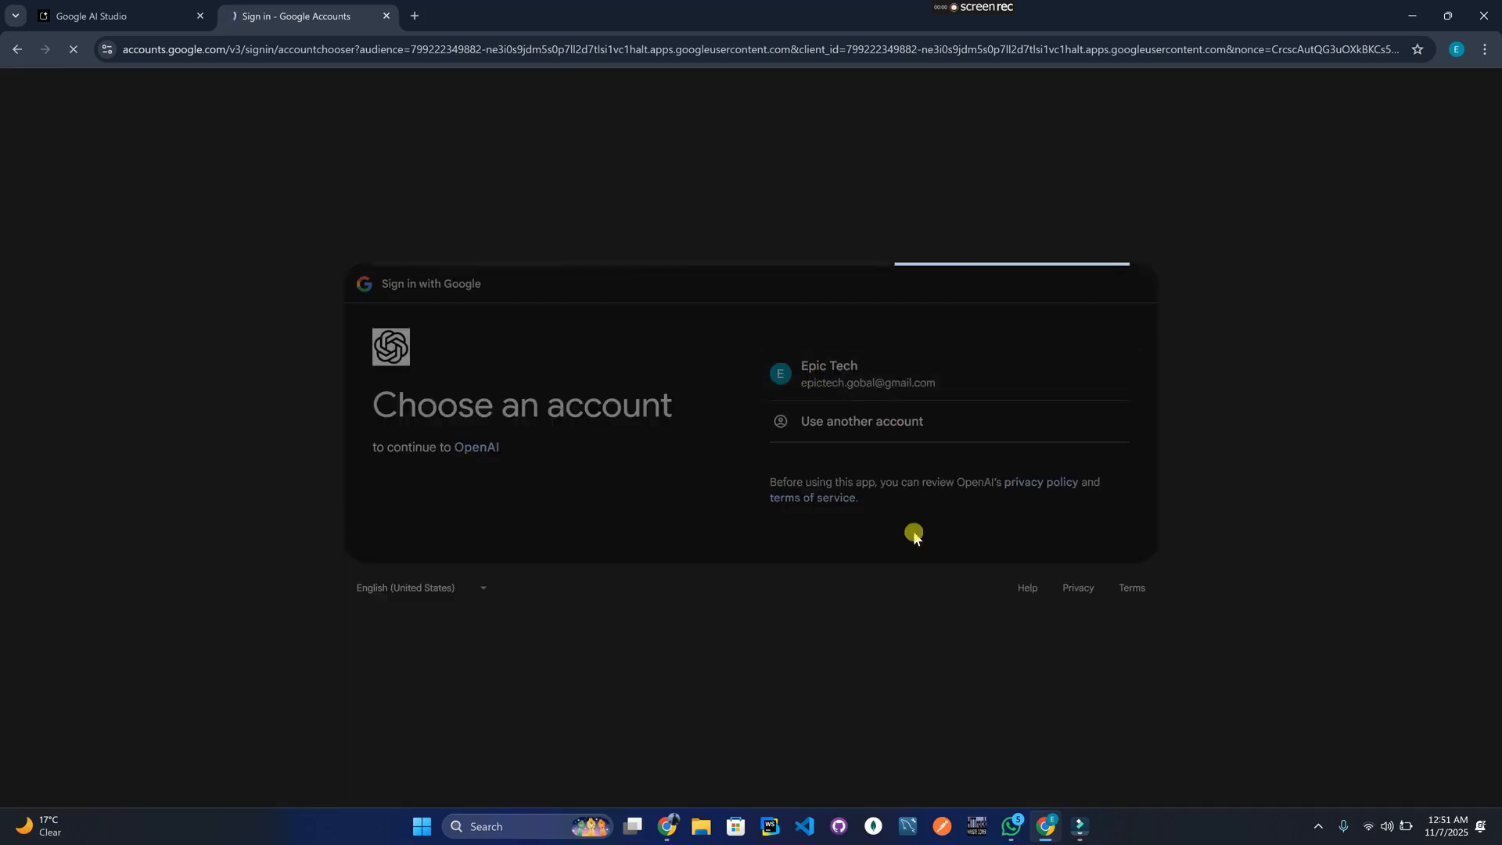
pyautogui.click(1008, 573)
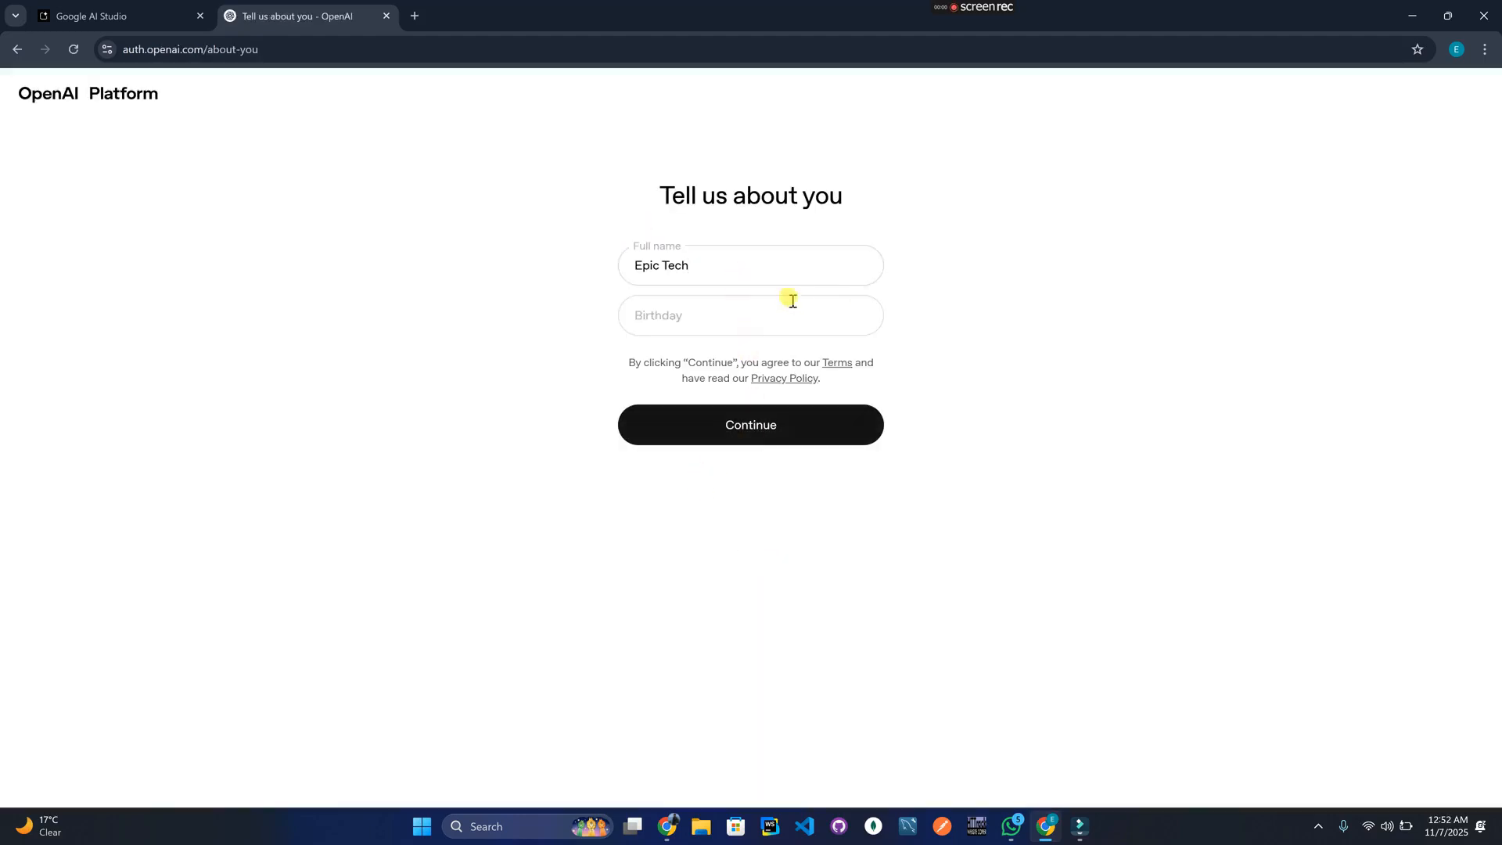
# Enter the birthday in the profile form and submit it.
pyautogui.moveTo(654, 195); pyautogui.dragTo(894, 198)
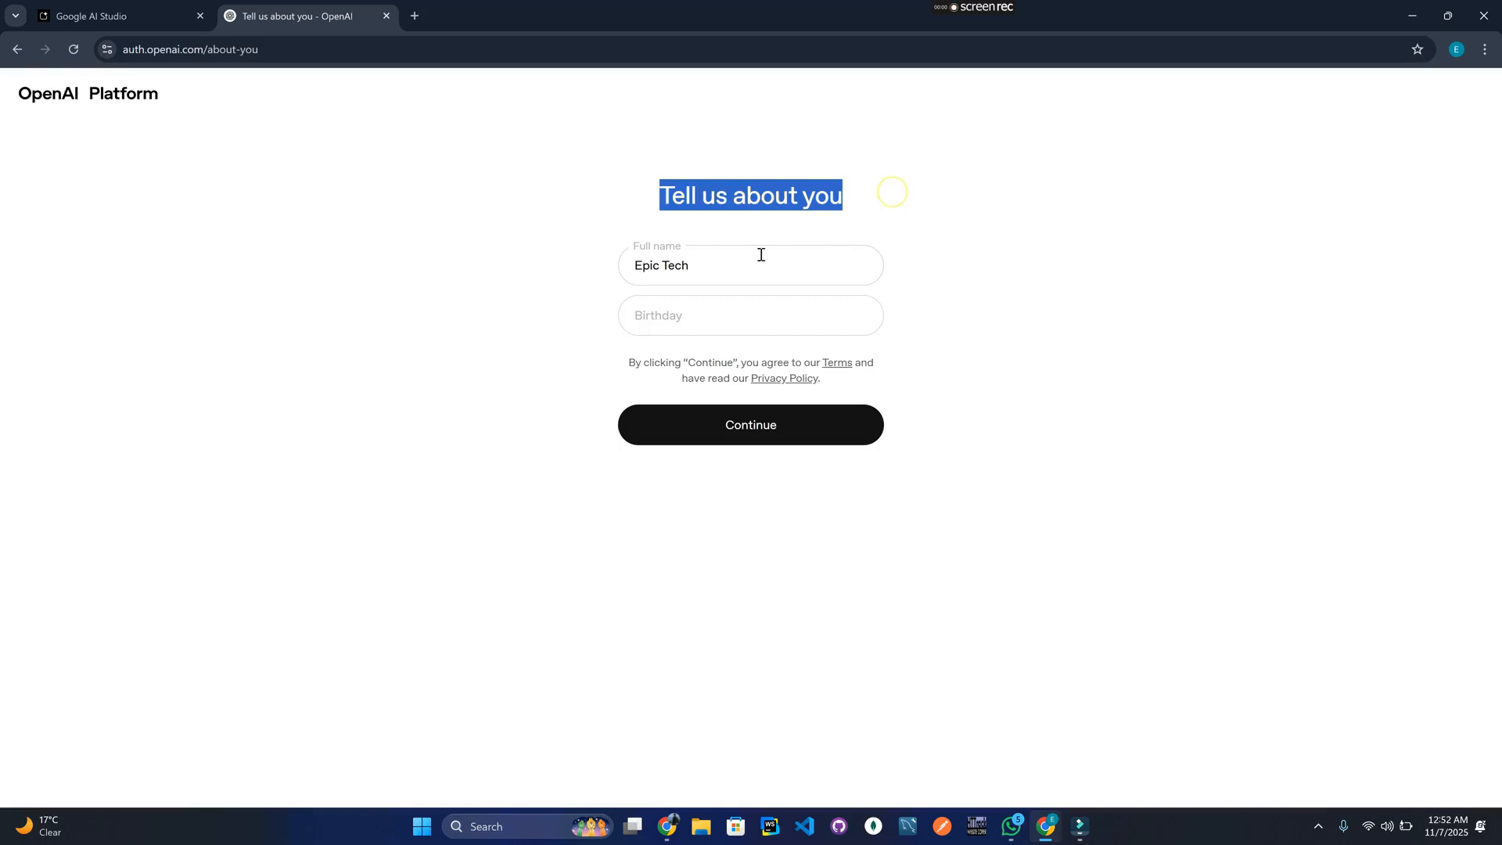
pyautogui.click(689, 327)
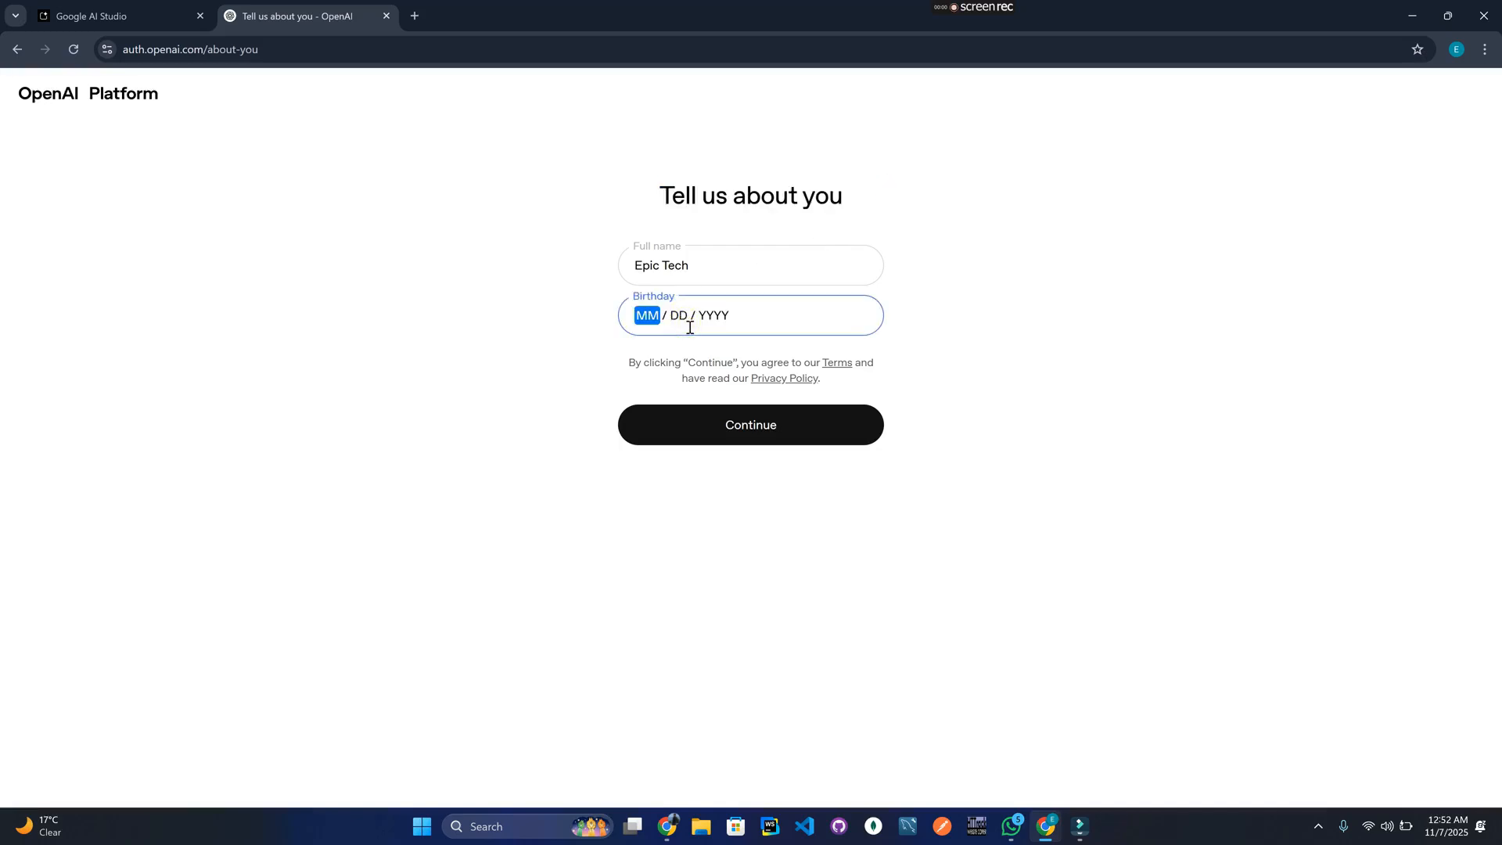
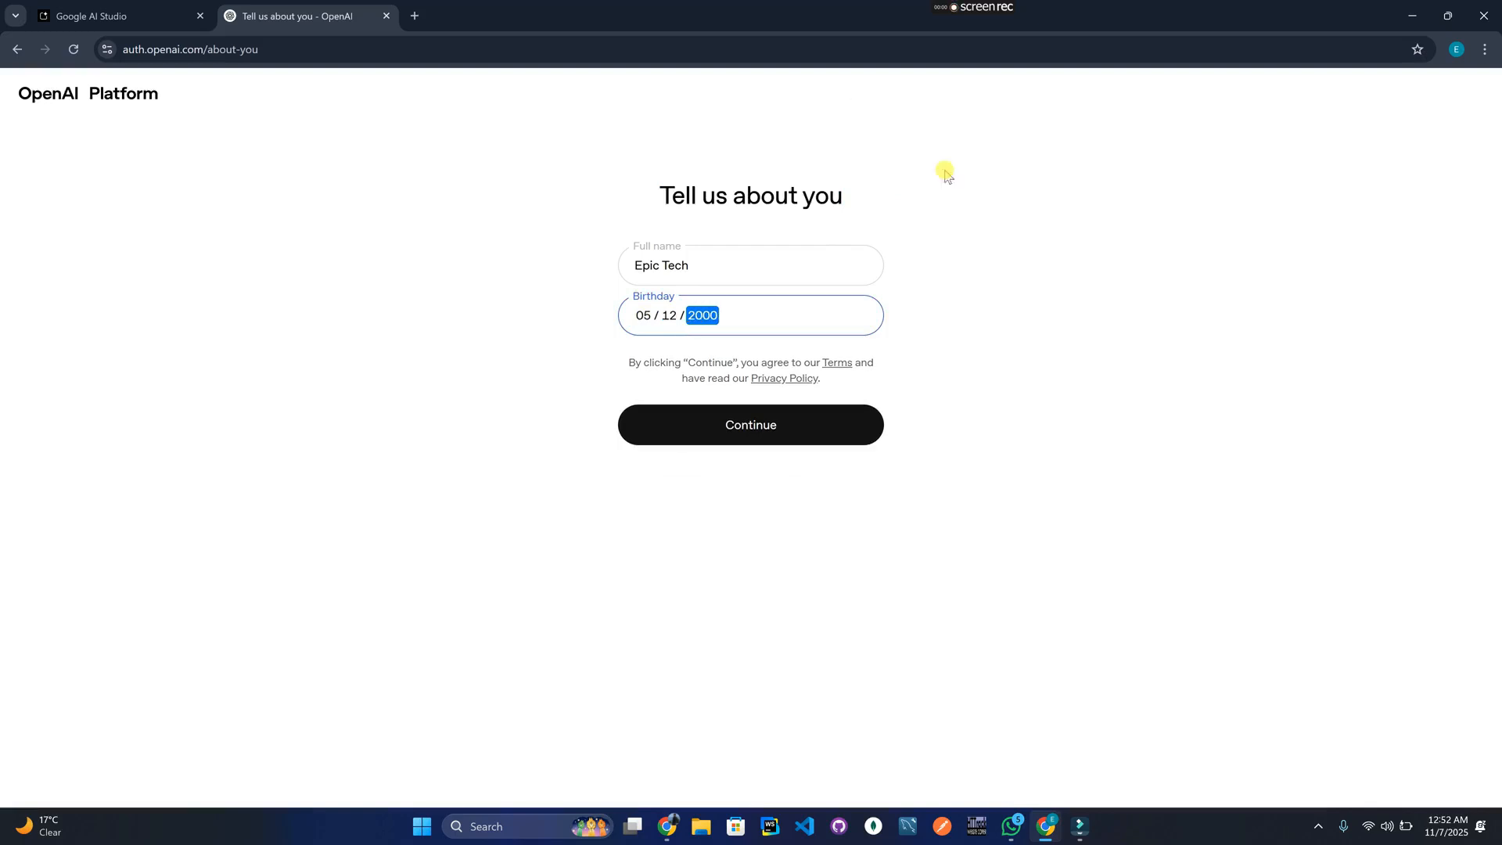
pyautogui.click(761, 432)
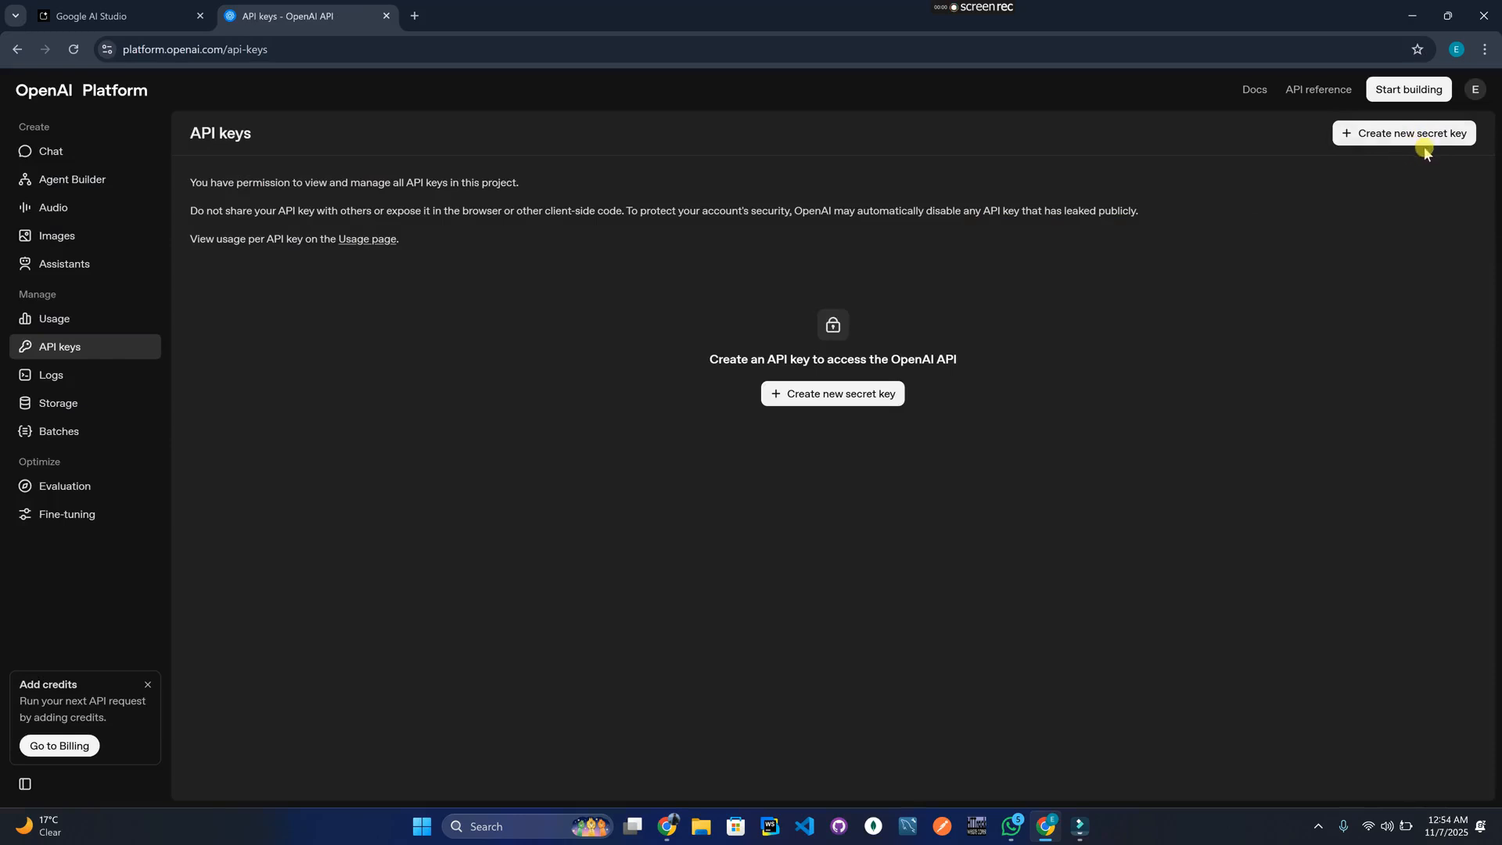
# Create a new OpenAI secret key named 'Youtube' and copy it.
pyautogui.click(1404, 135)
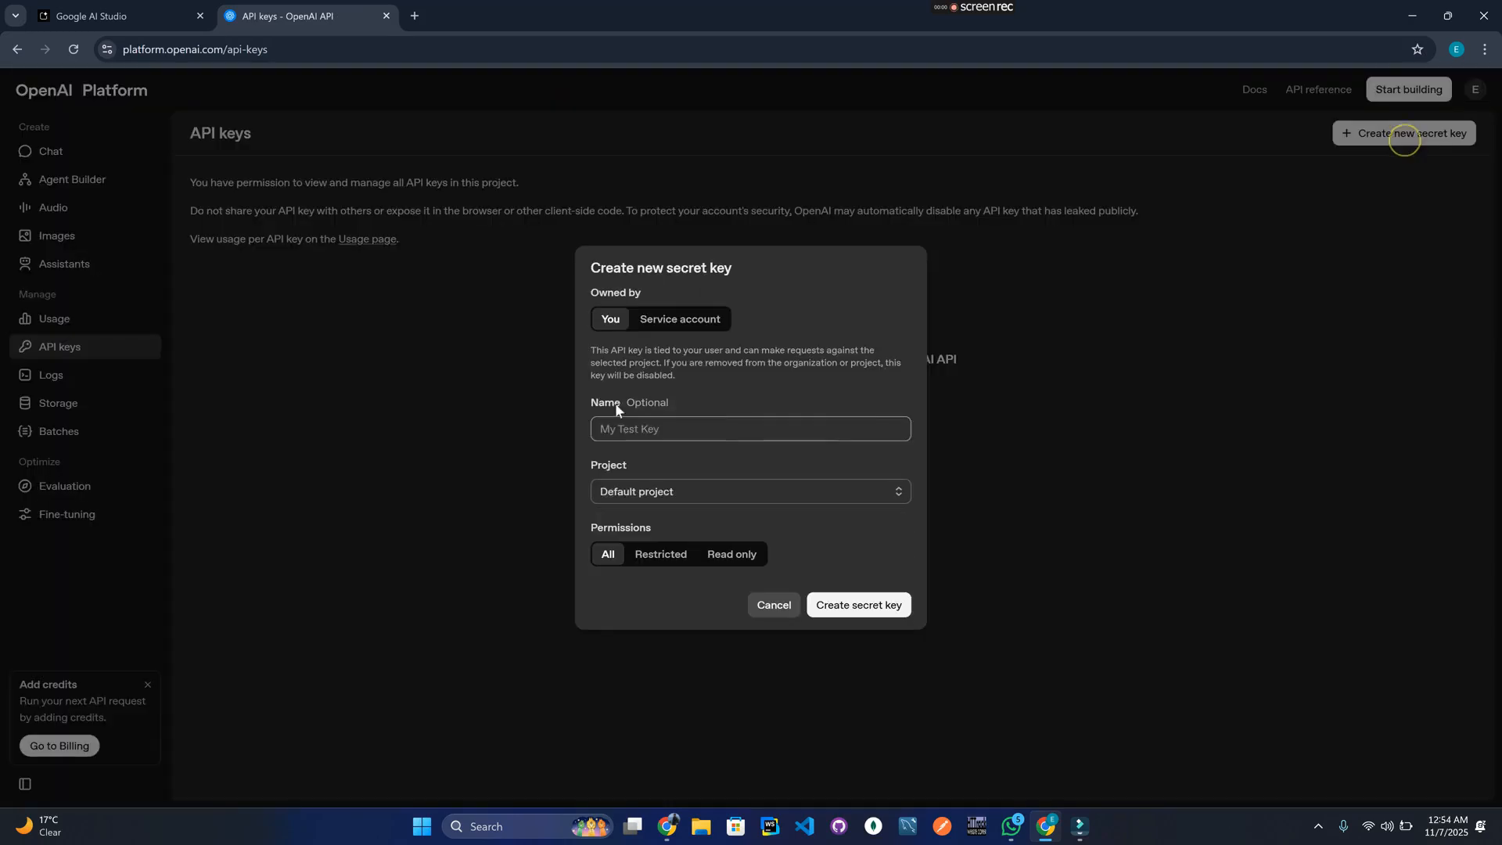
pyautogui.moveTo(607, 425); pyautogui.dragTo(730, 426)
pyautogui.click(729, 424)
pyautogui.write('Youtube')
pyautogui.click(871, 606)
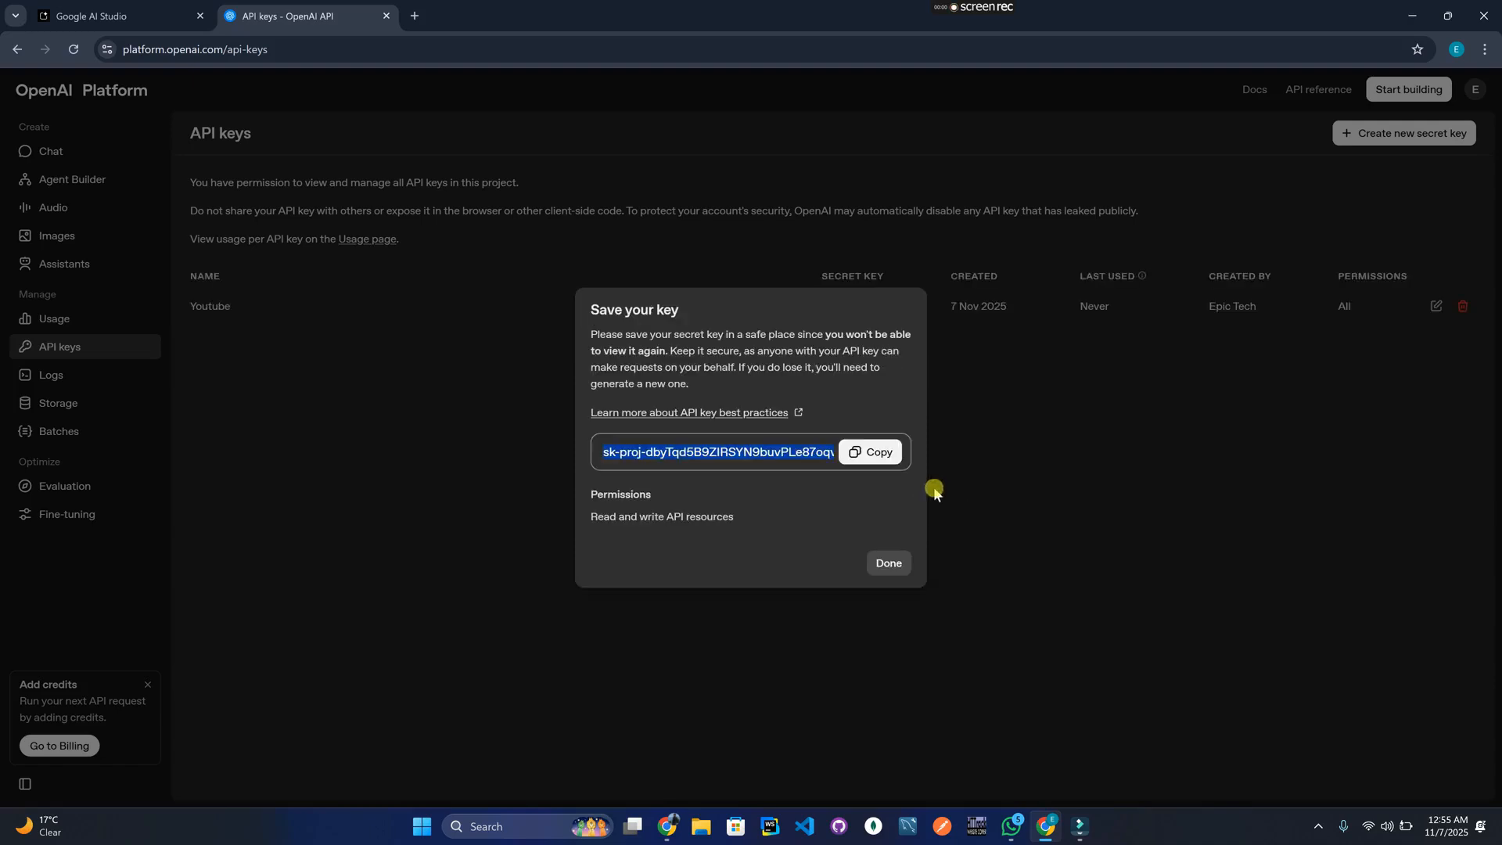
pyautogui.click(876, 453)
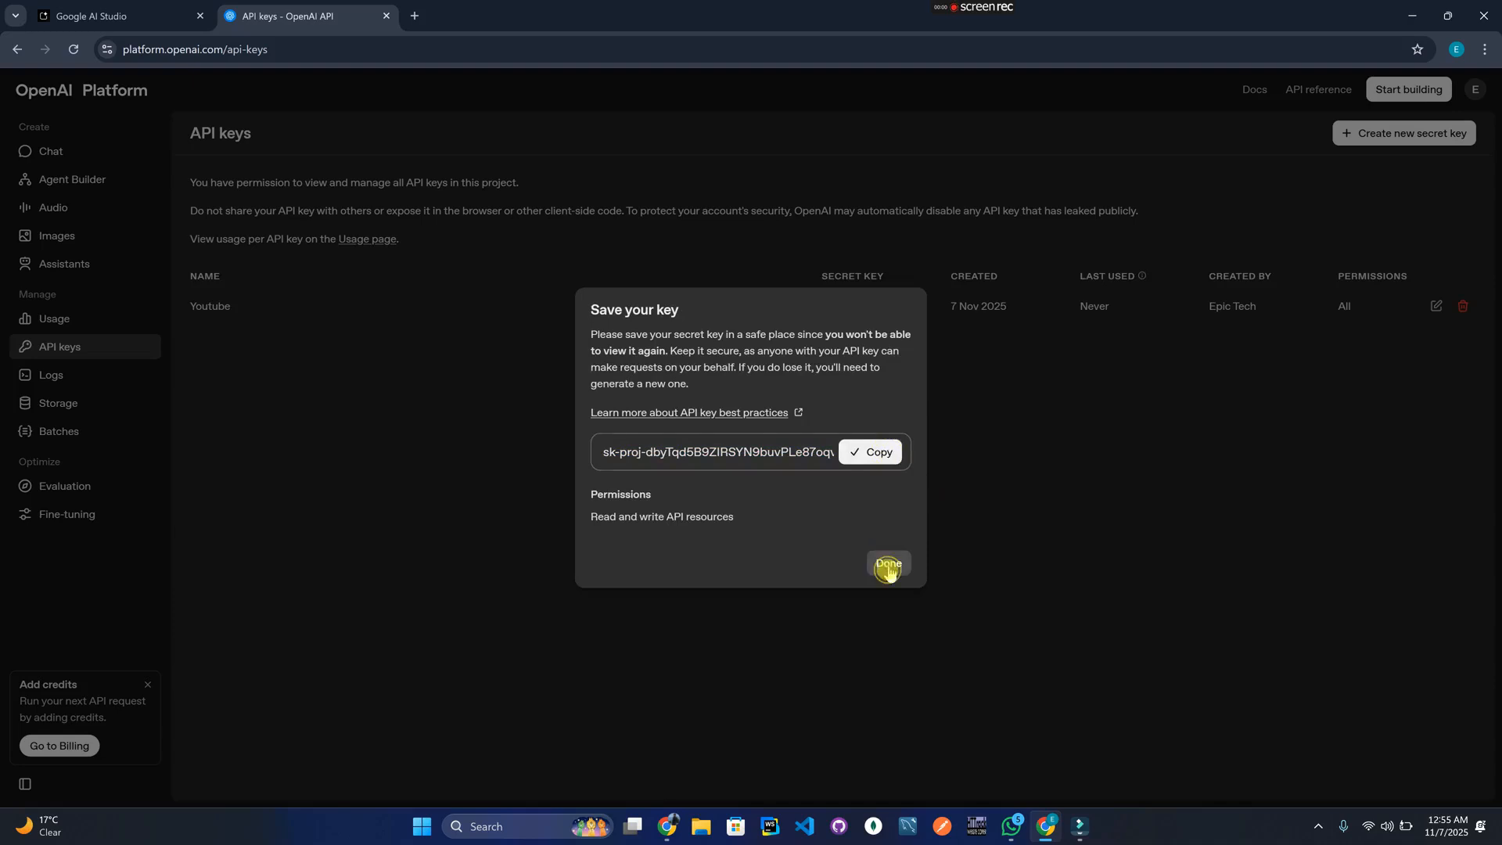
pyautogui.click(889, 567)
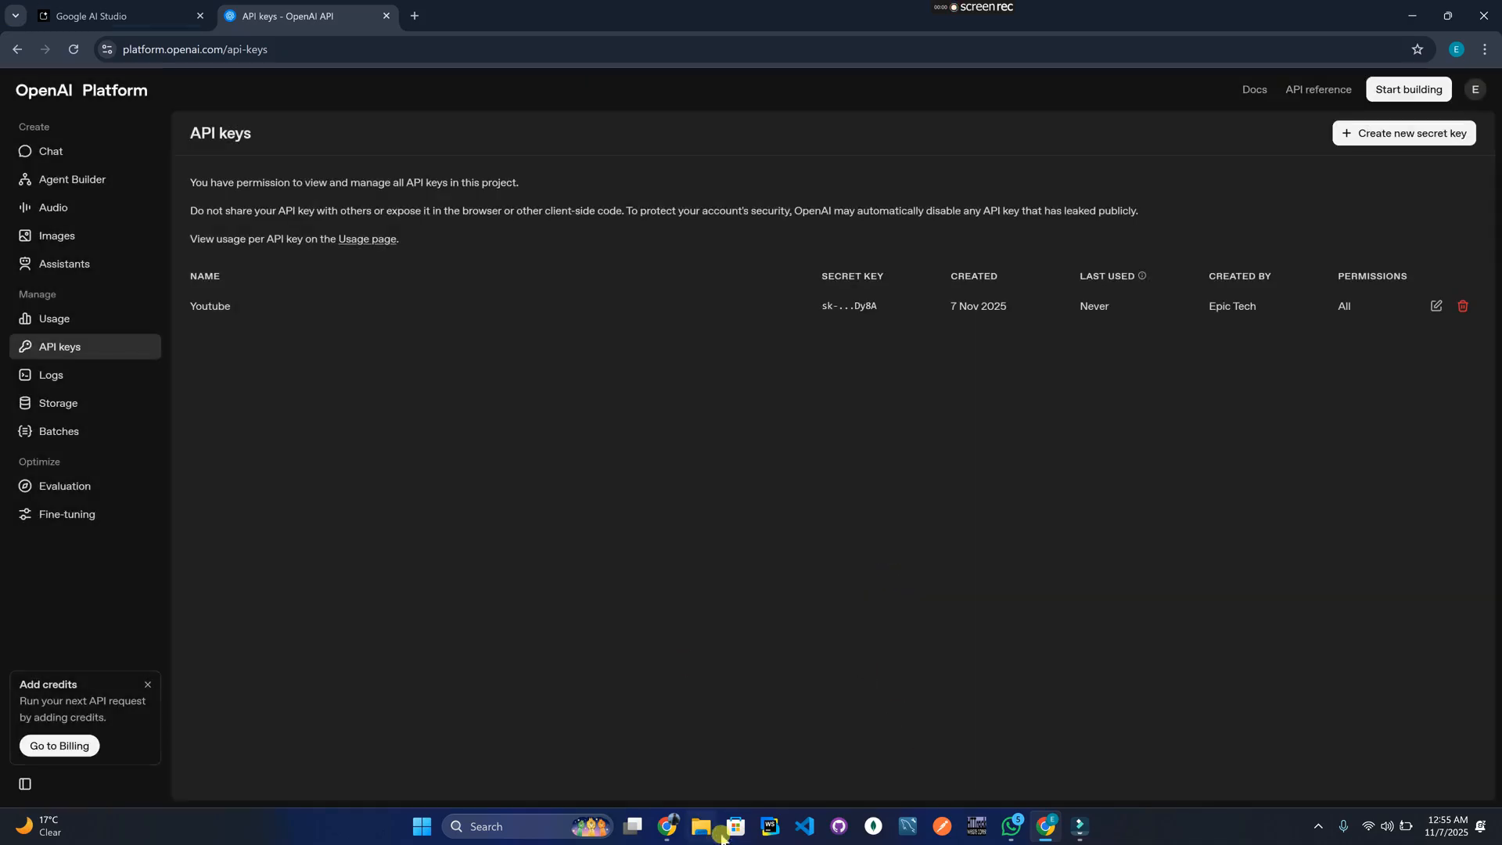
pyautogui.click(667, 826)
# Paste the OpenAI key into the OpenAI row's empty cell, then move to the xAI cell.
pyautogui.click(768, 331)
pyautogui.hotkey('ctrl', 'v')
pyautogui.click(737, 452)
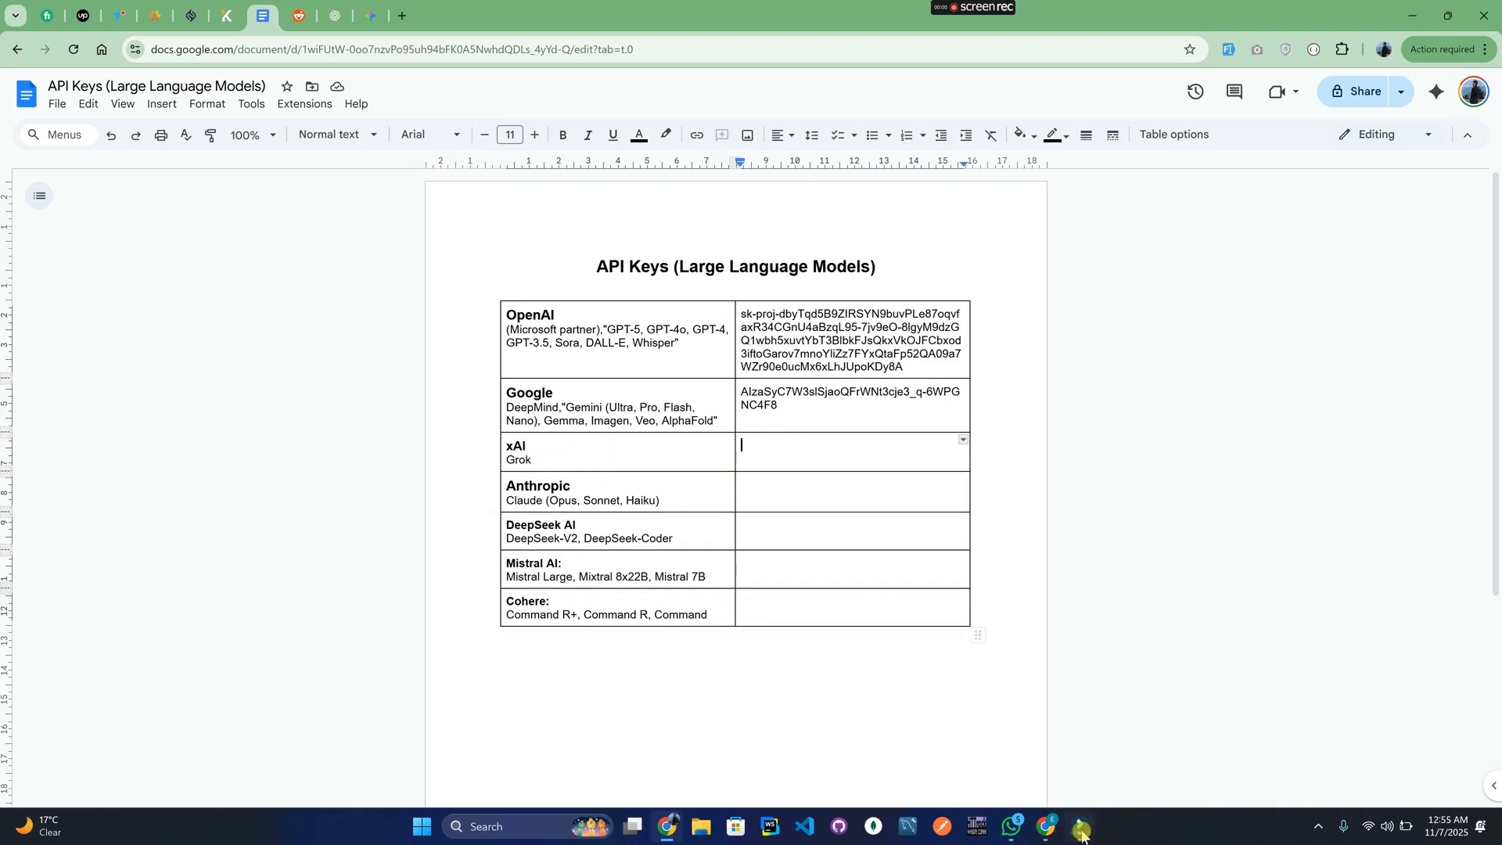
pyautogui.click(1050, 826)
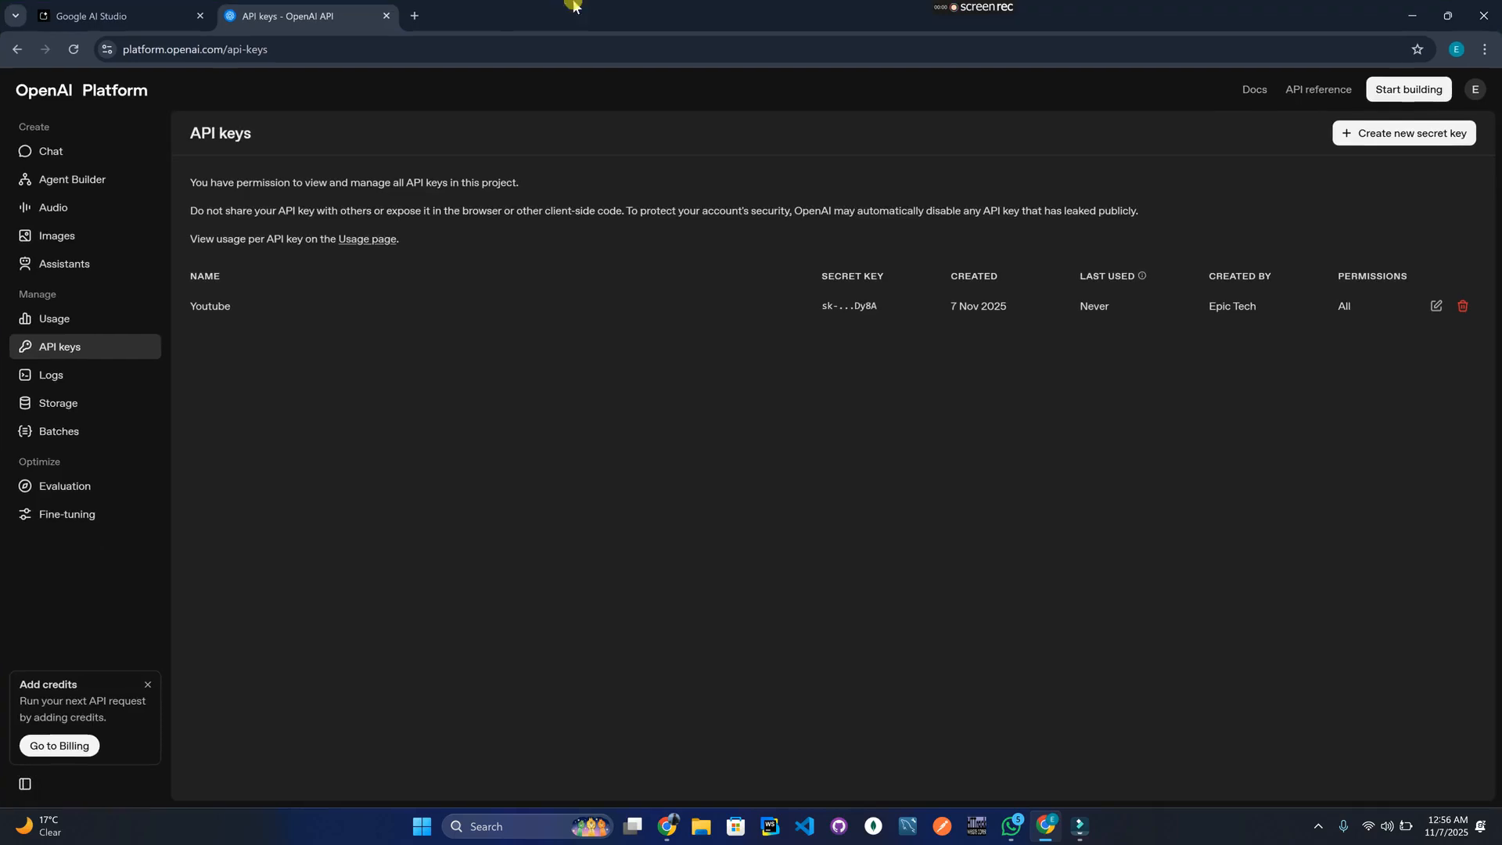
# Search 'grok api key' in a new tab and reach the xAI API Console login from xAI's API page.
pyautogui.click(415, 16)
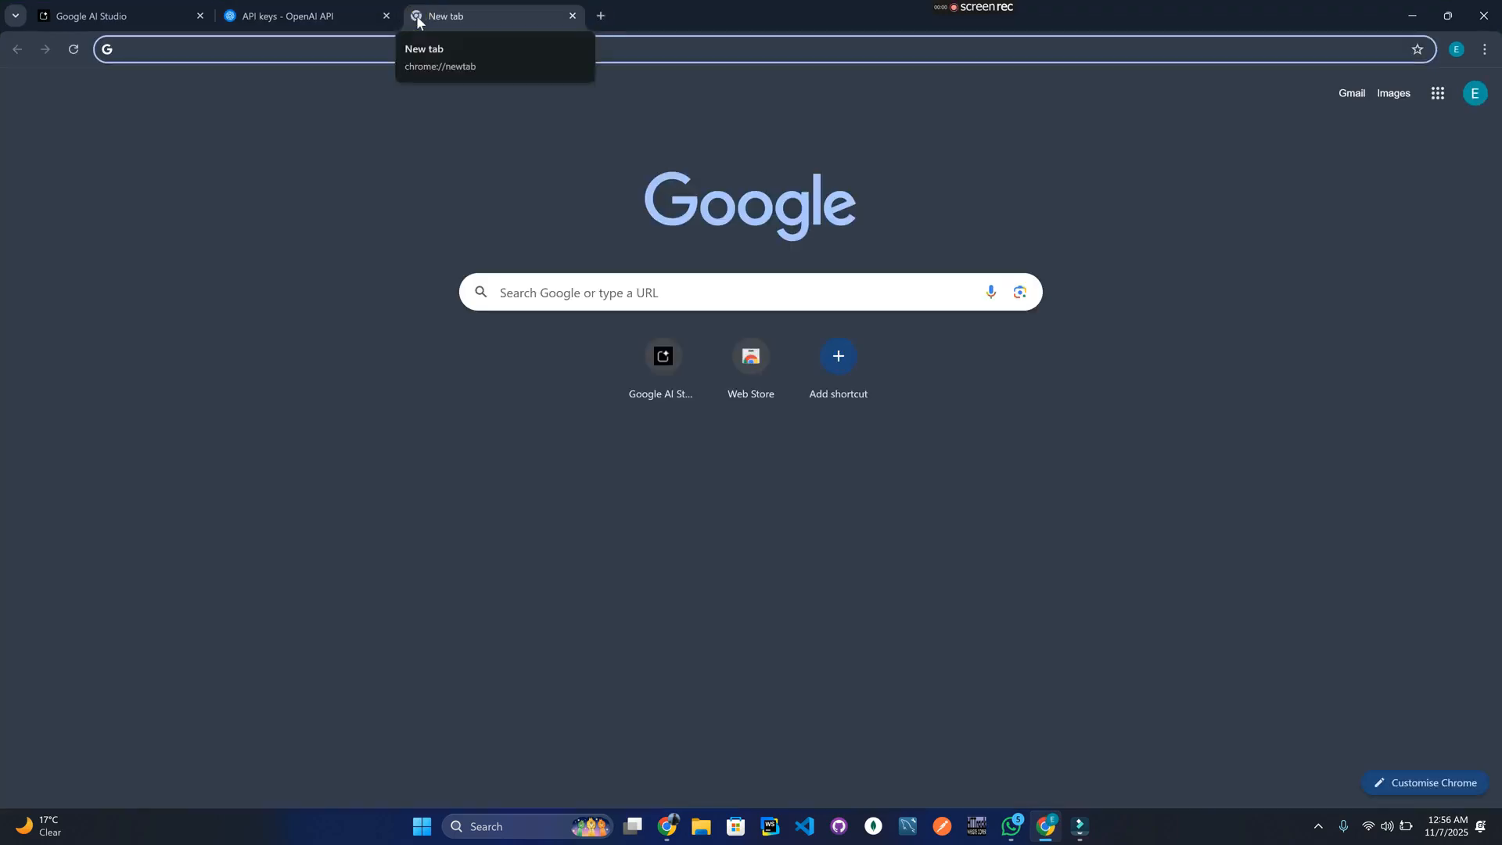
pyautogui.write('gro')
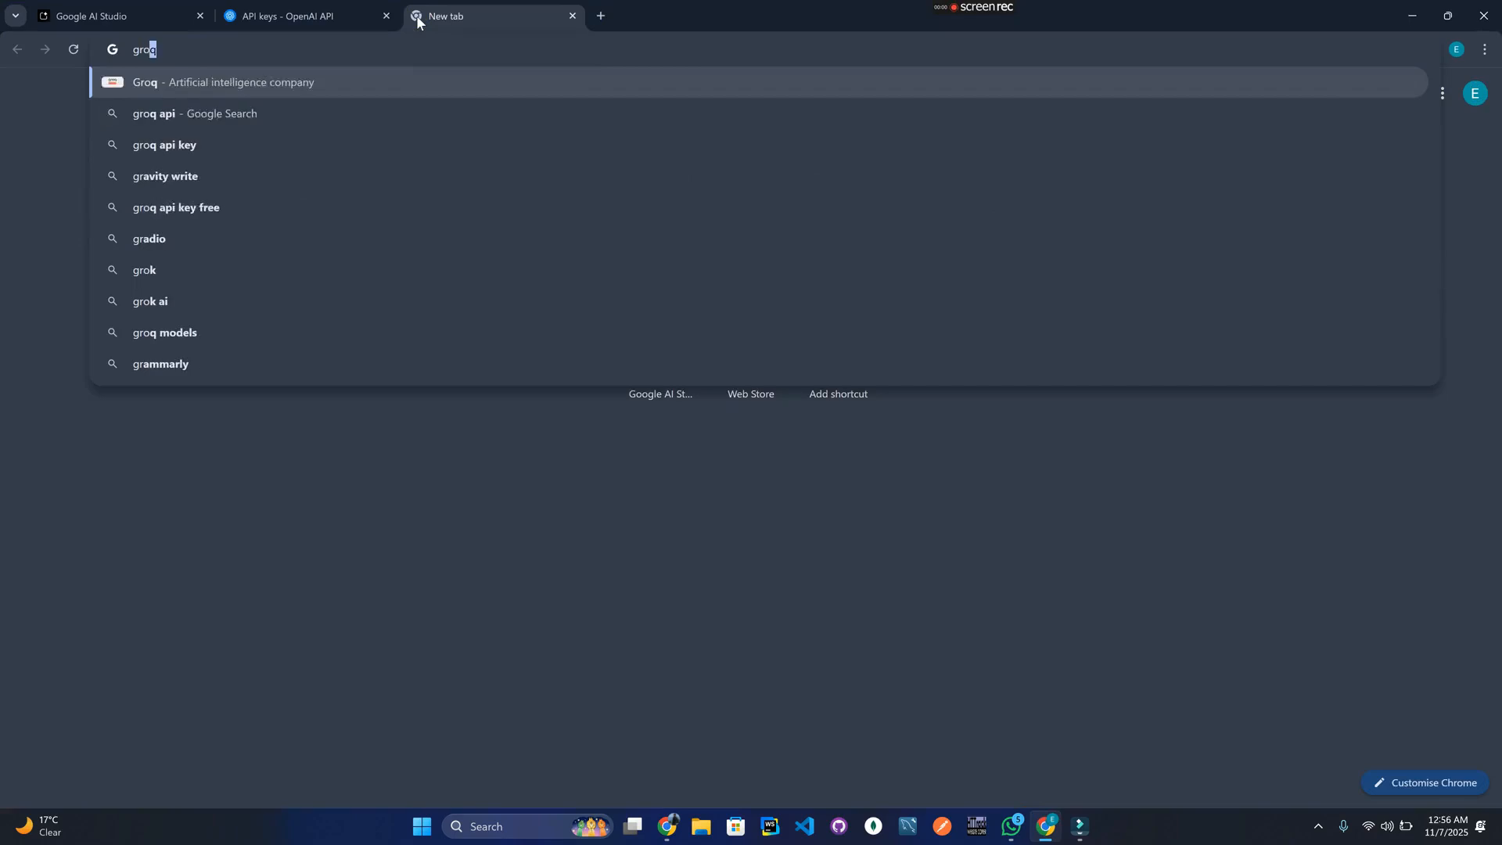
pyautogui.write('k api key')
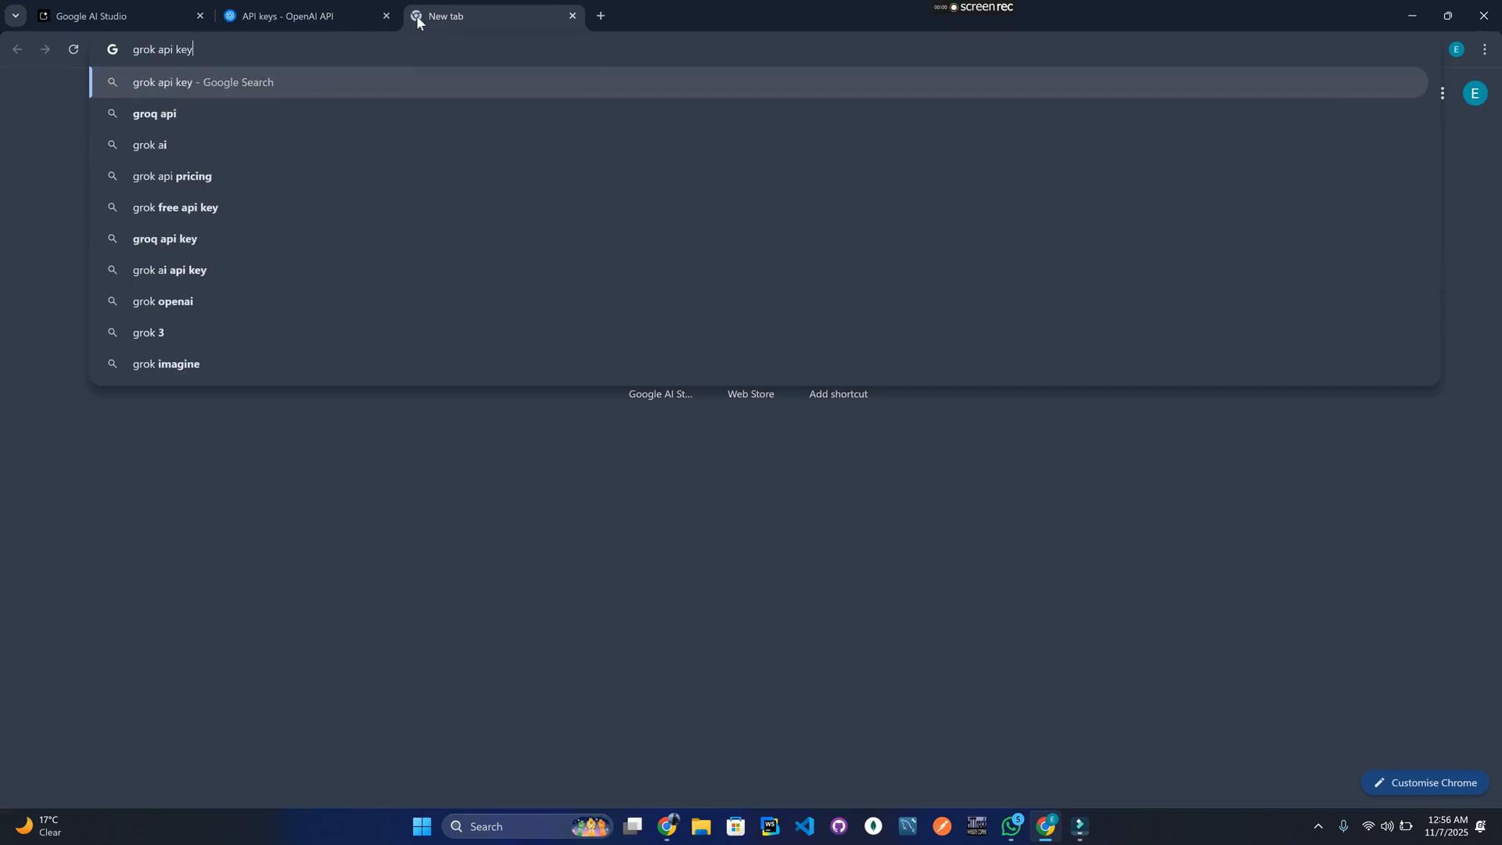
pyautogui.press('Return')
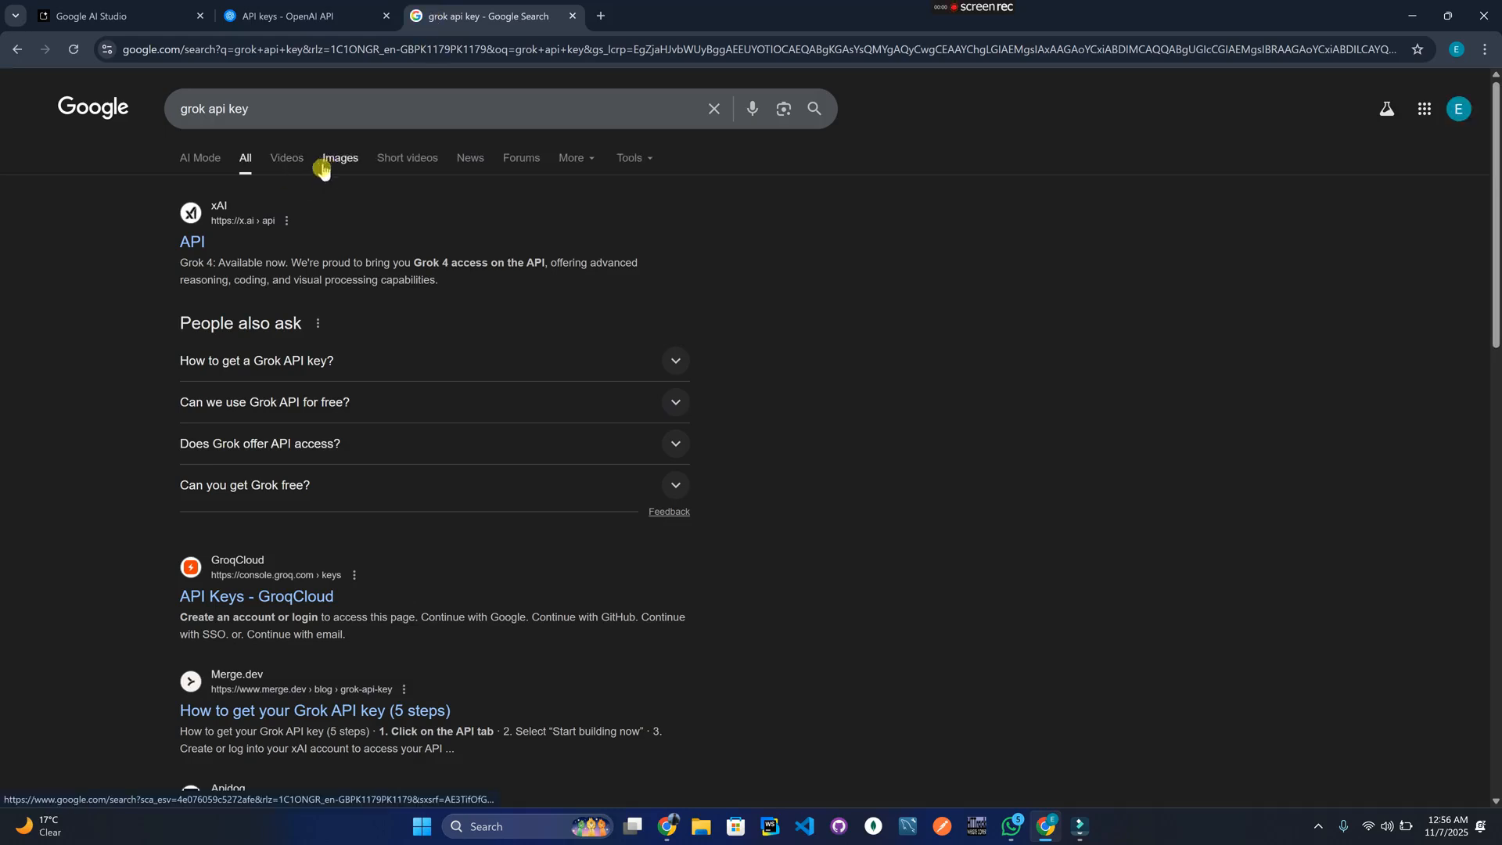
pyautogui.click(193, 249)
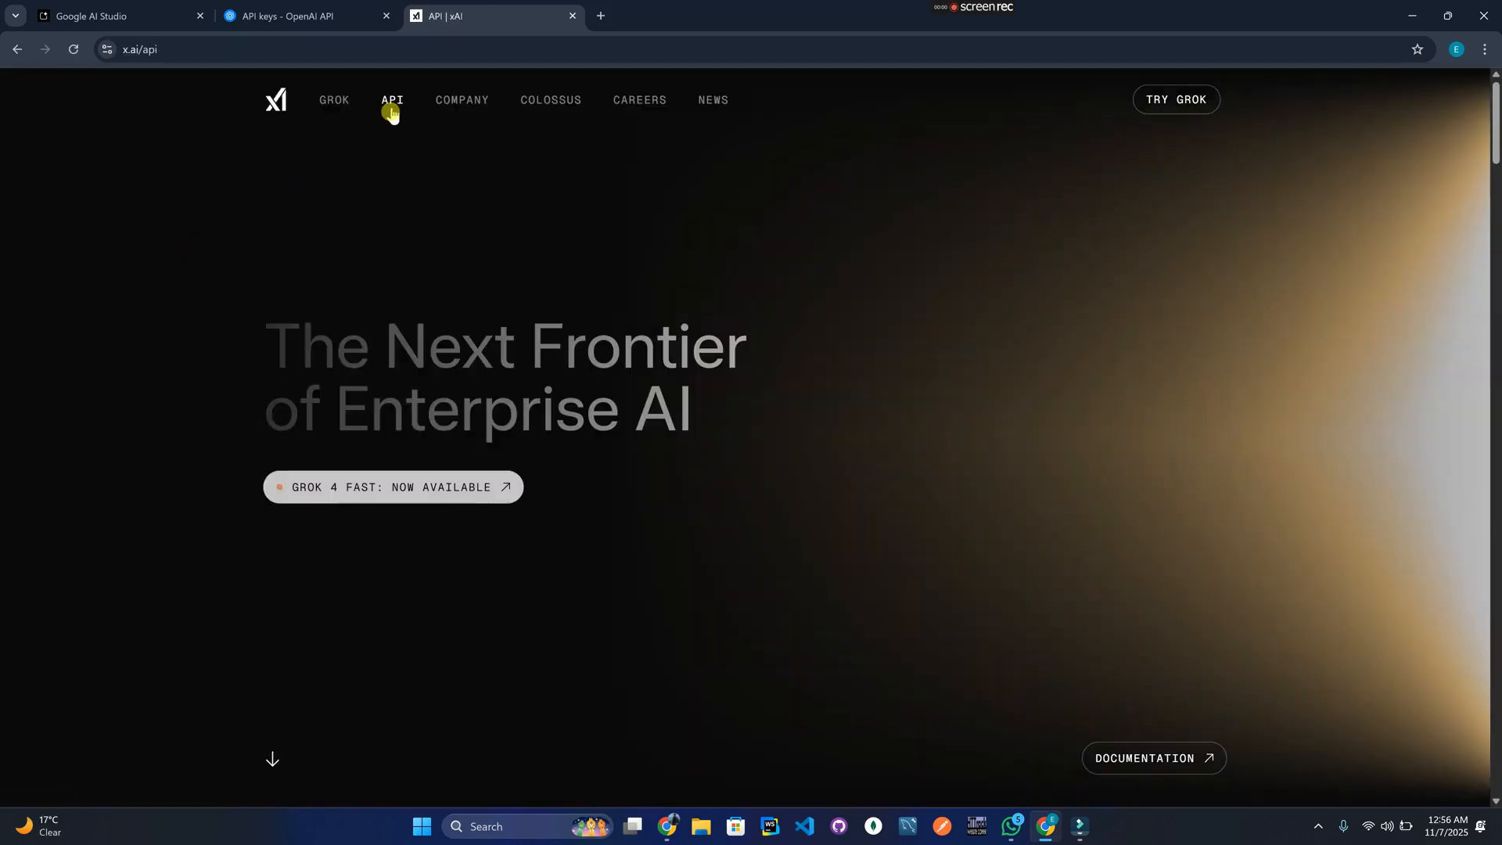
pyautogui.moveTo(395, 106)
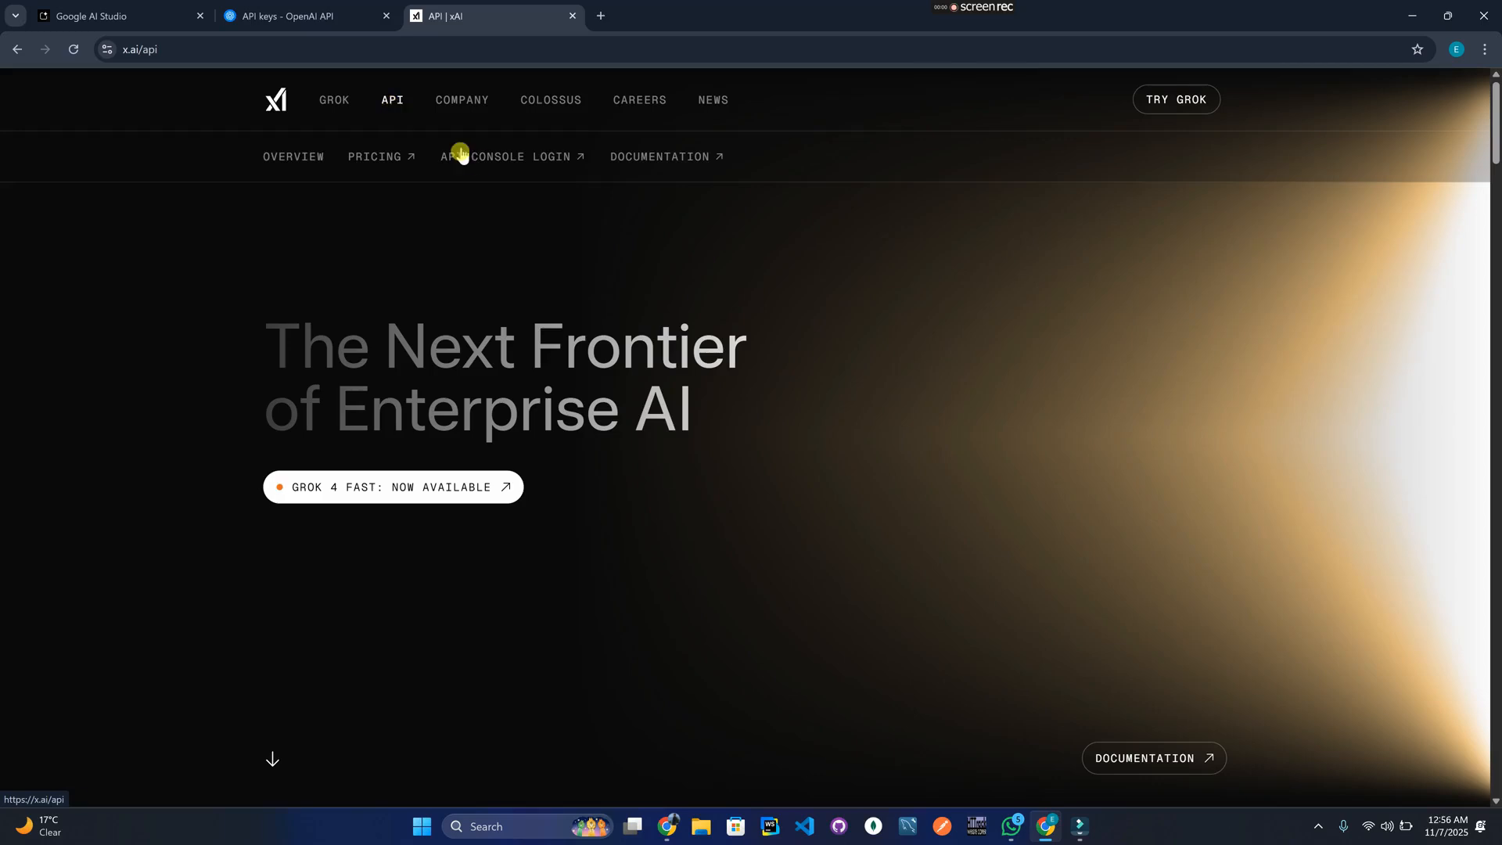
pyautogui.click(507, 161)
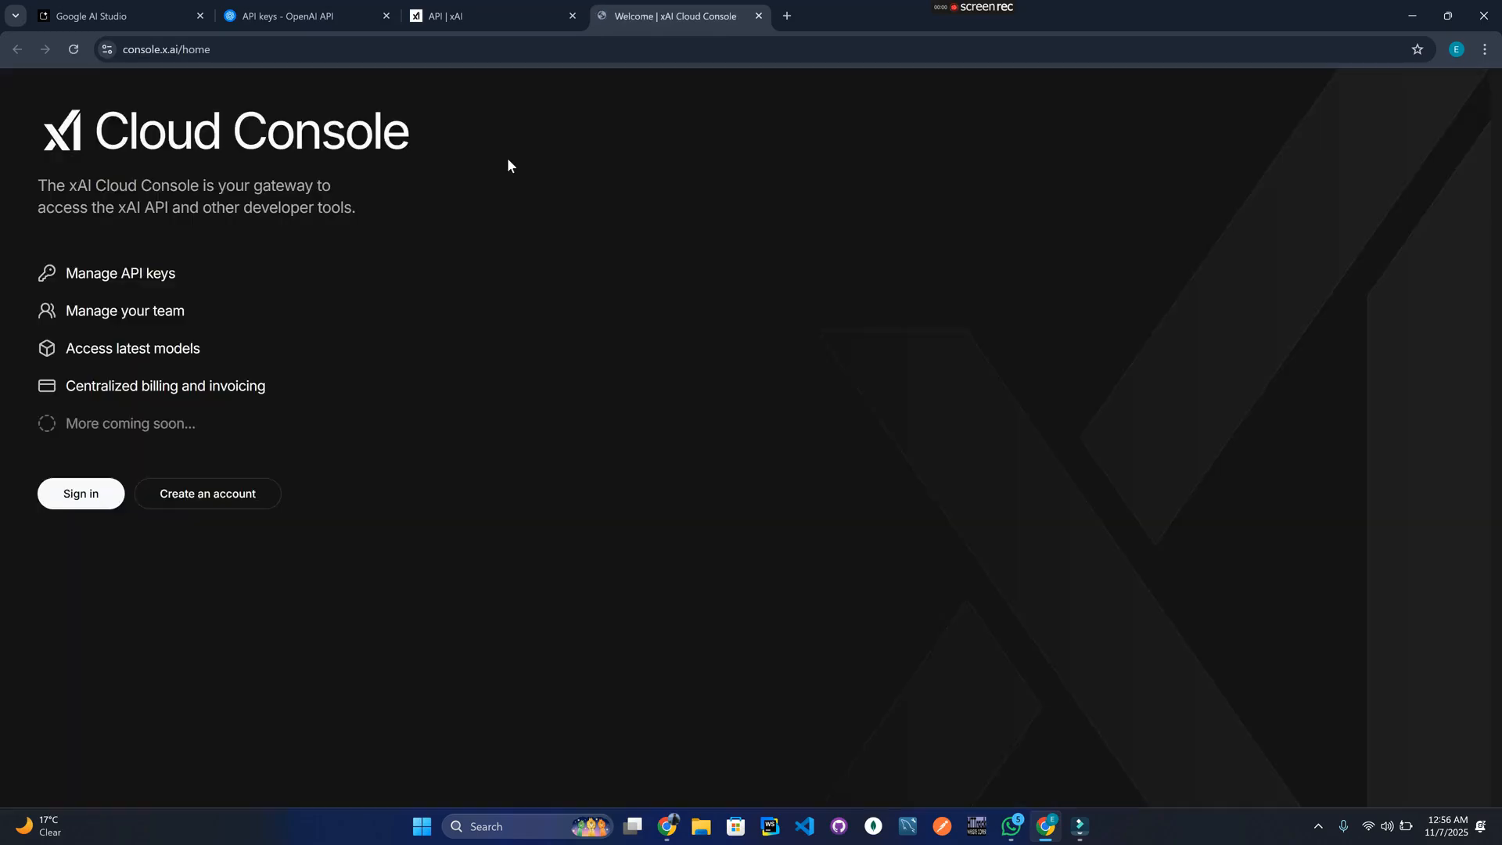
# Sign in to the xAI Cloud Console with the Google account and allow access.
pyautogui.click(75, 509)
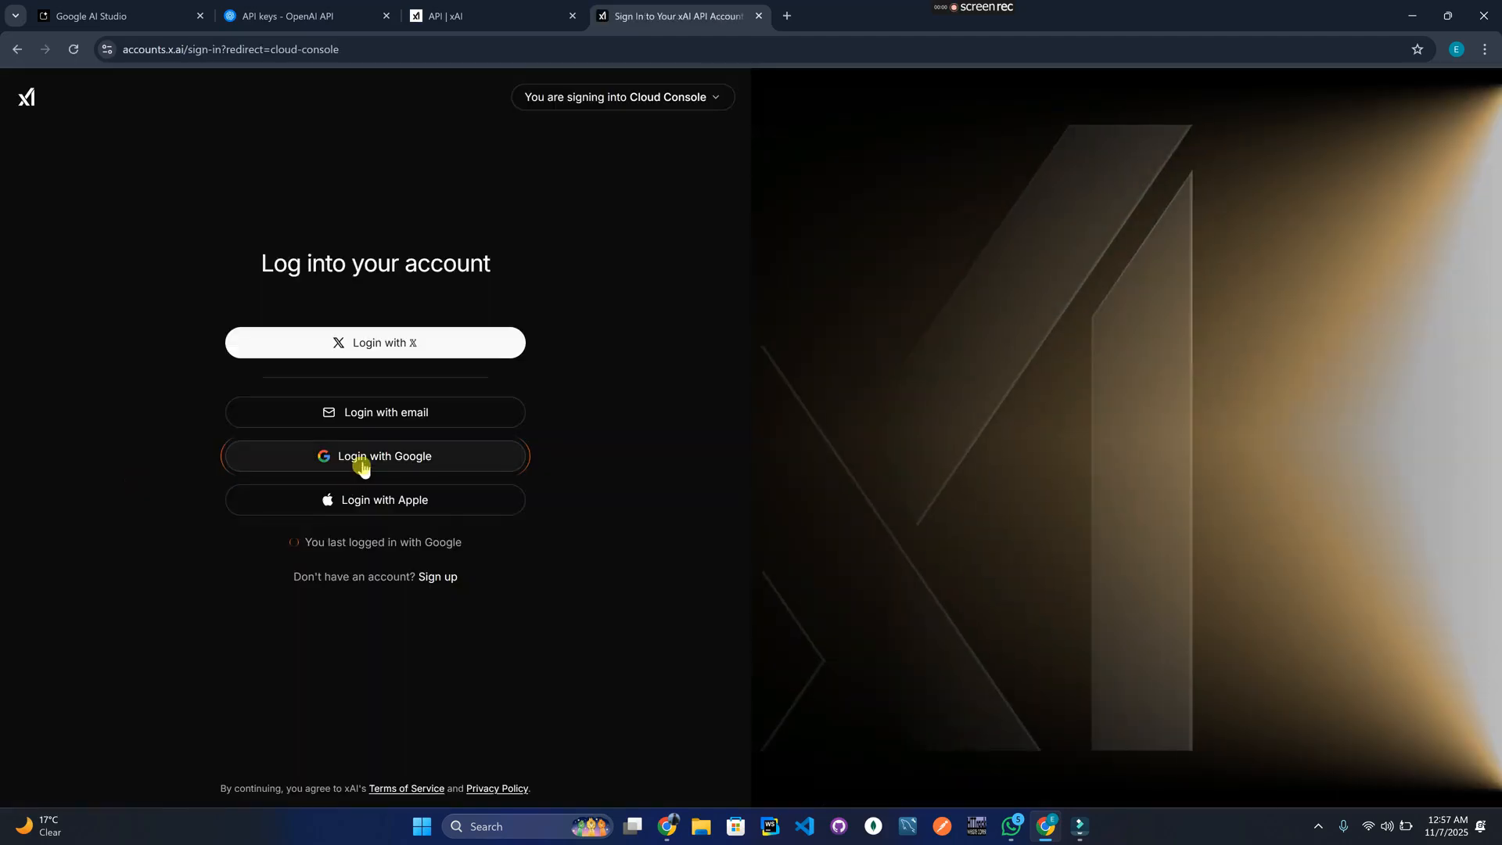
pyautogui.click(364, 466)
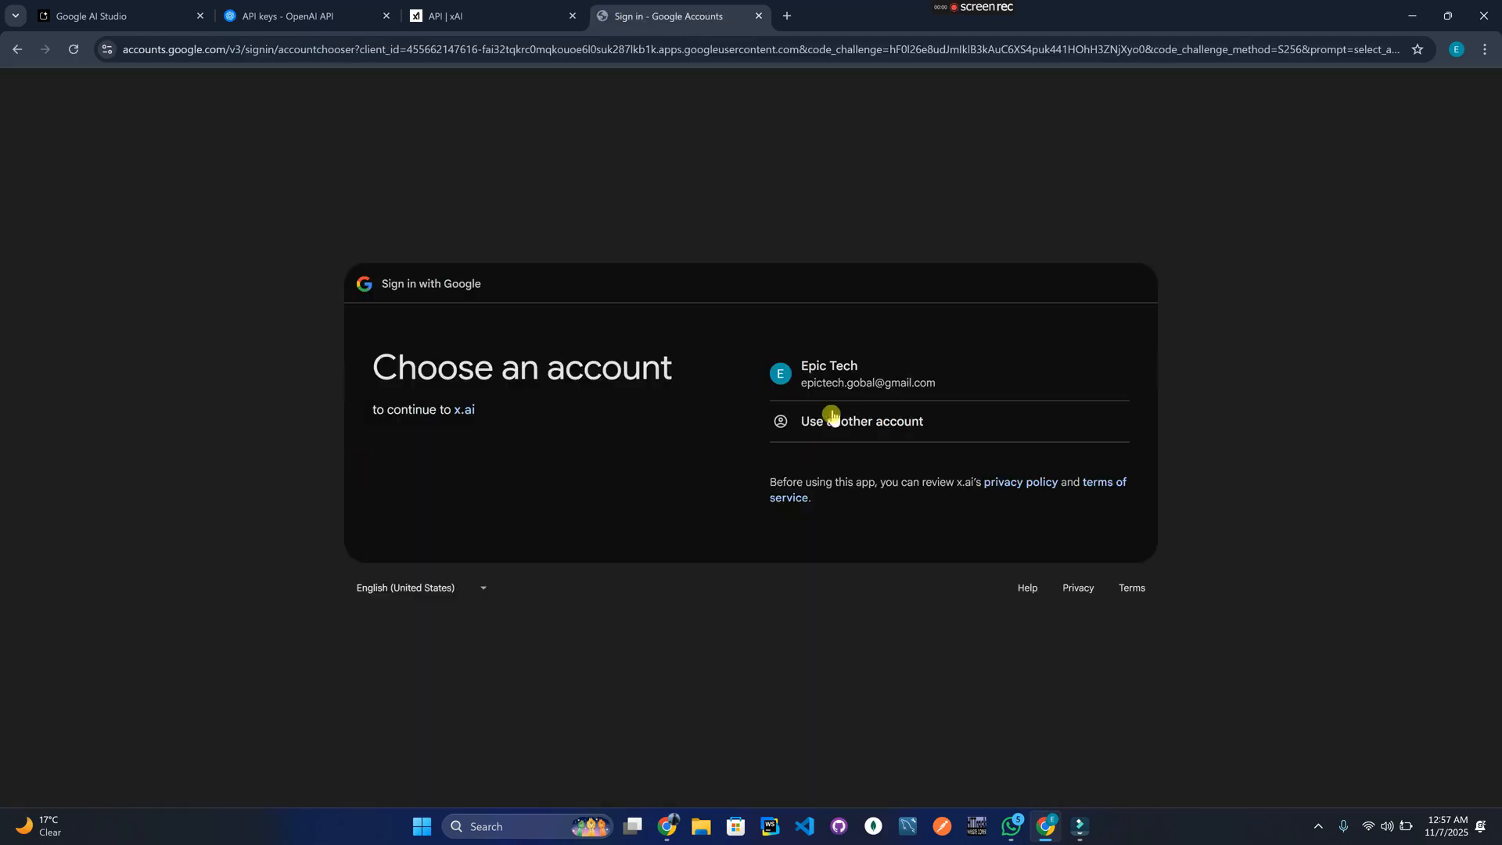
pyautogui.click(831, 383)
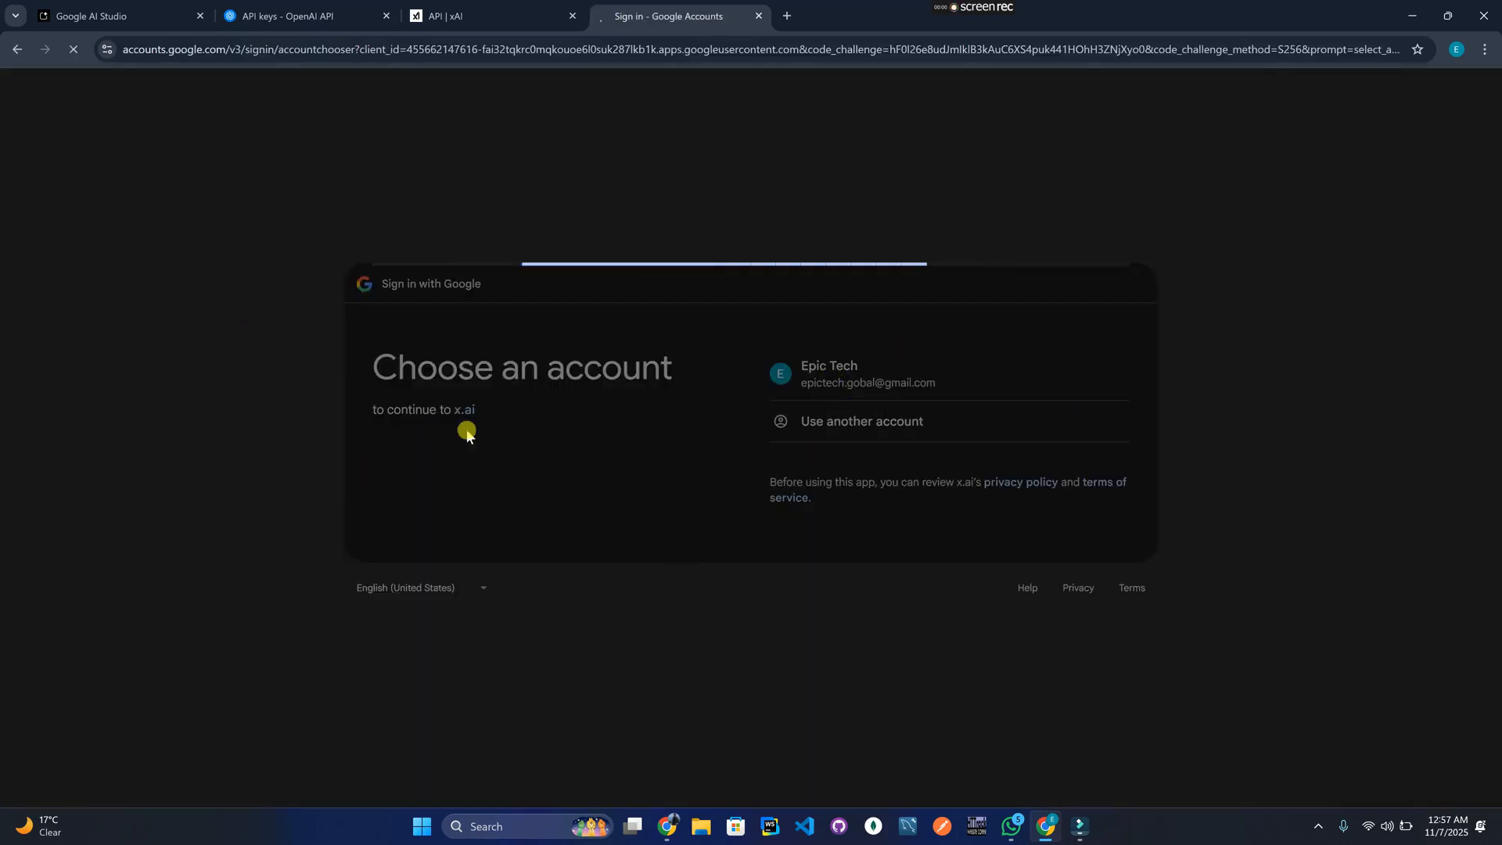
pyautogui.click(1100, 577)
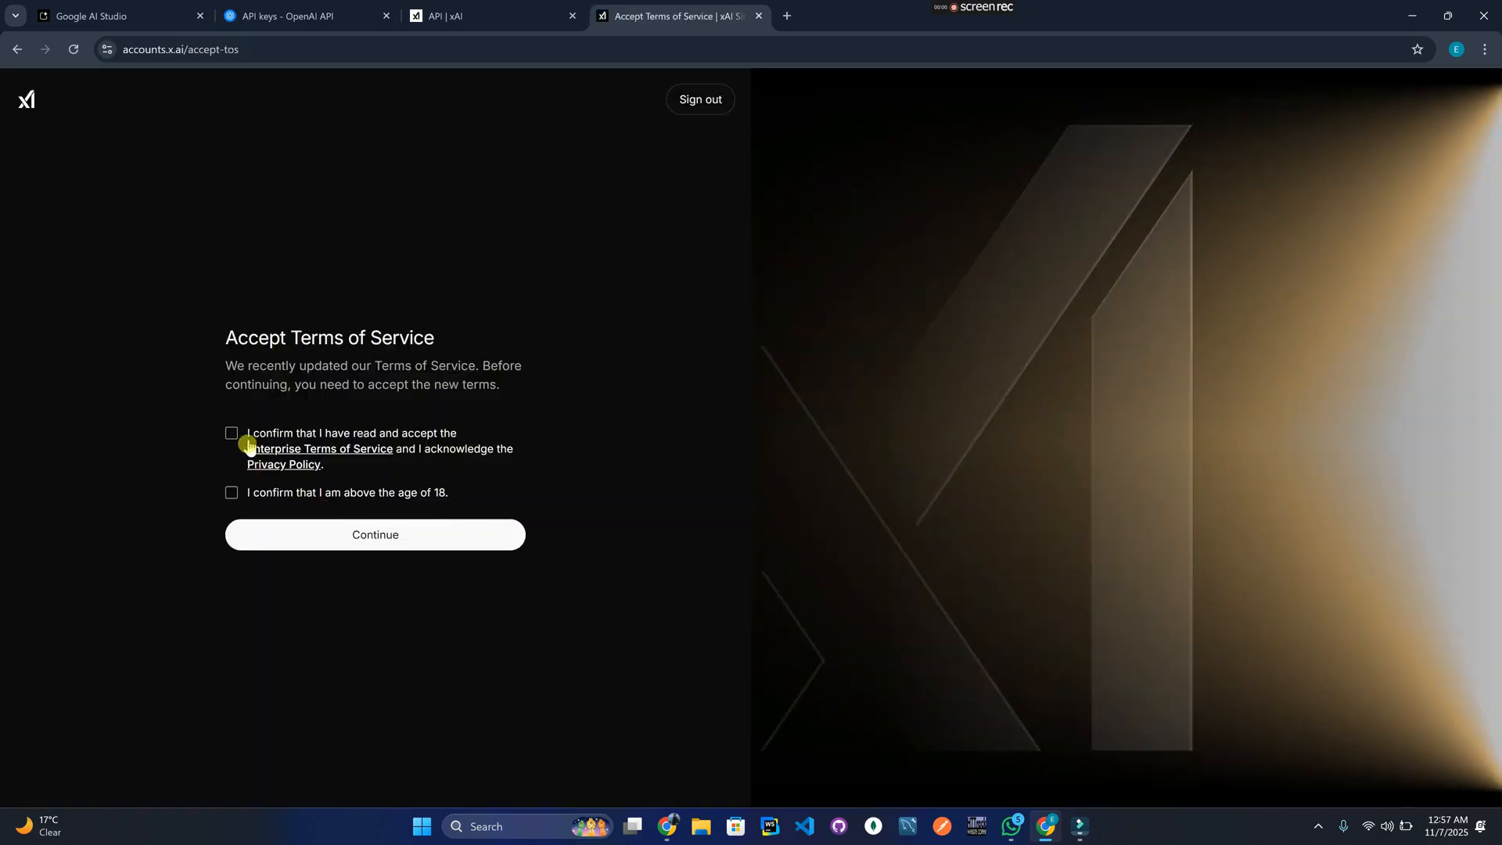
# Accept the Enterprise Terms of Service and confirm being over 18.
pyautogui.click(237, 433)
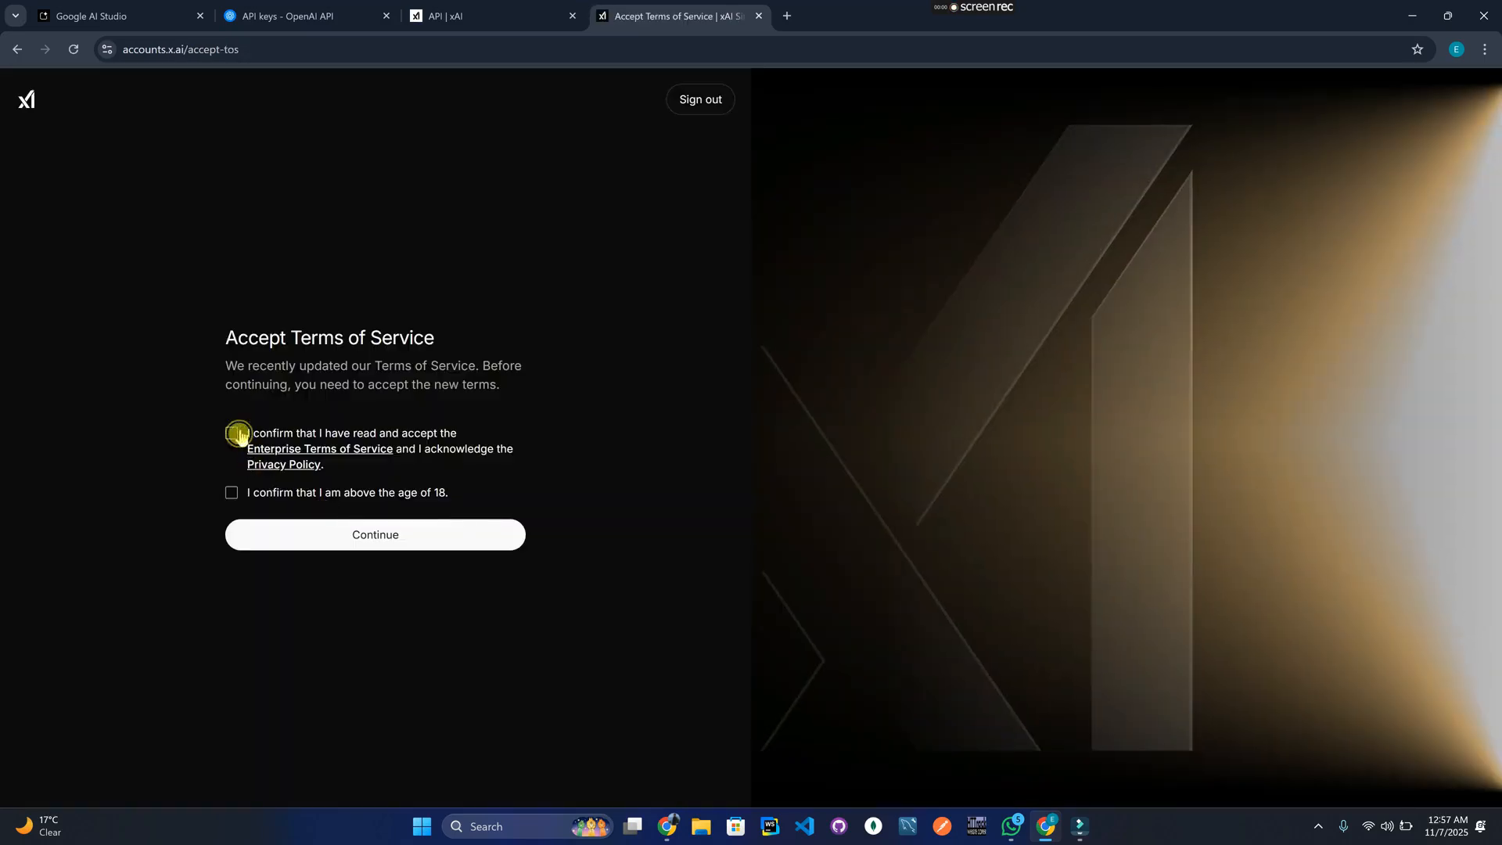
pyautogui.click(231, 492)
pyautogui.click(350, 547)
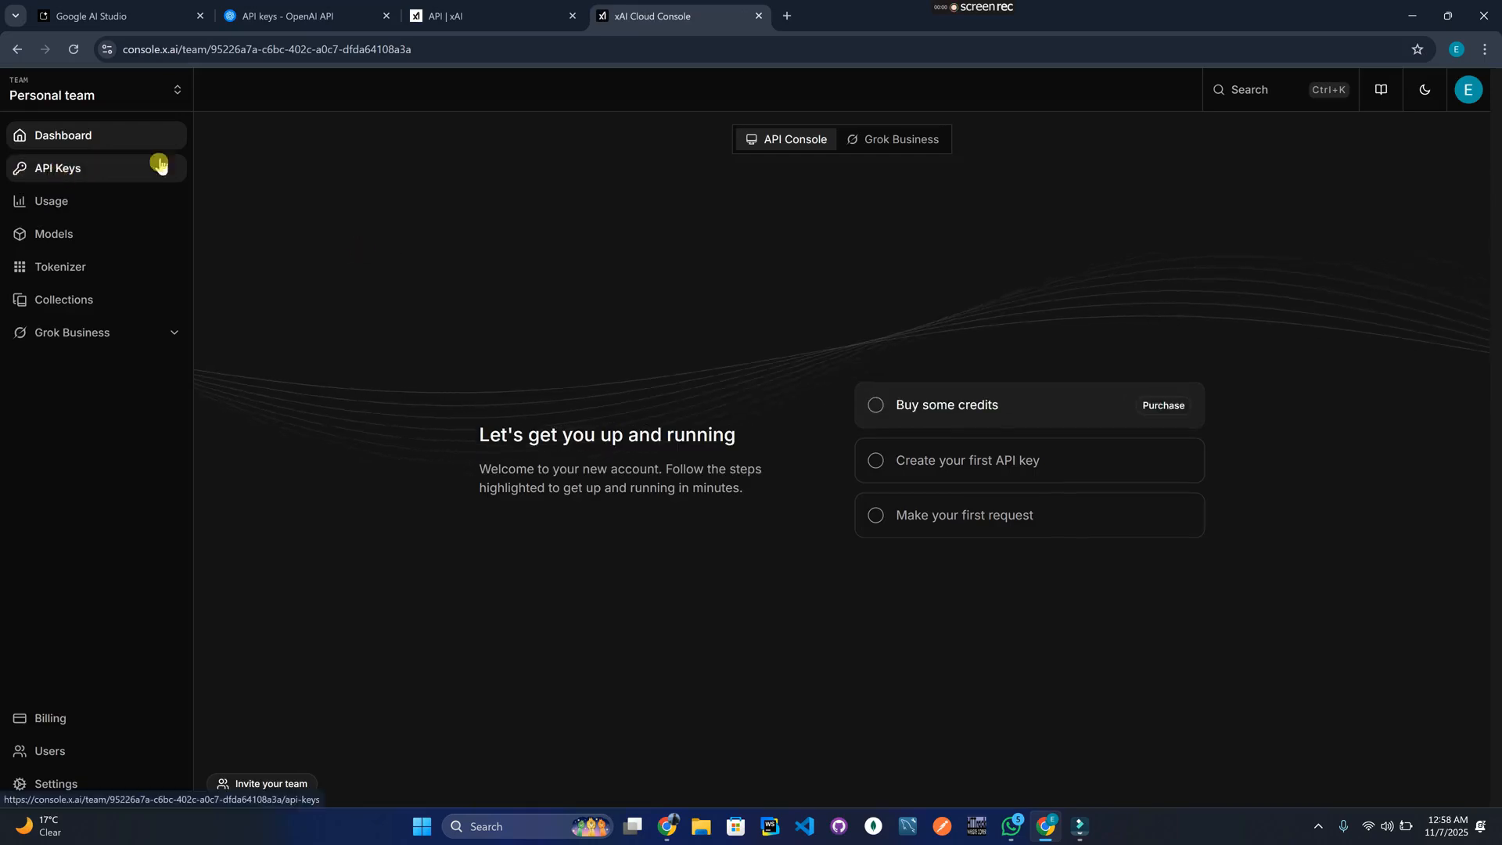
# Create an xAI API key named 'Youtube' and copy its secret value.
pyautogui.click(101, 180)
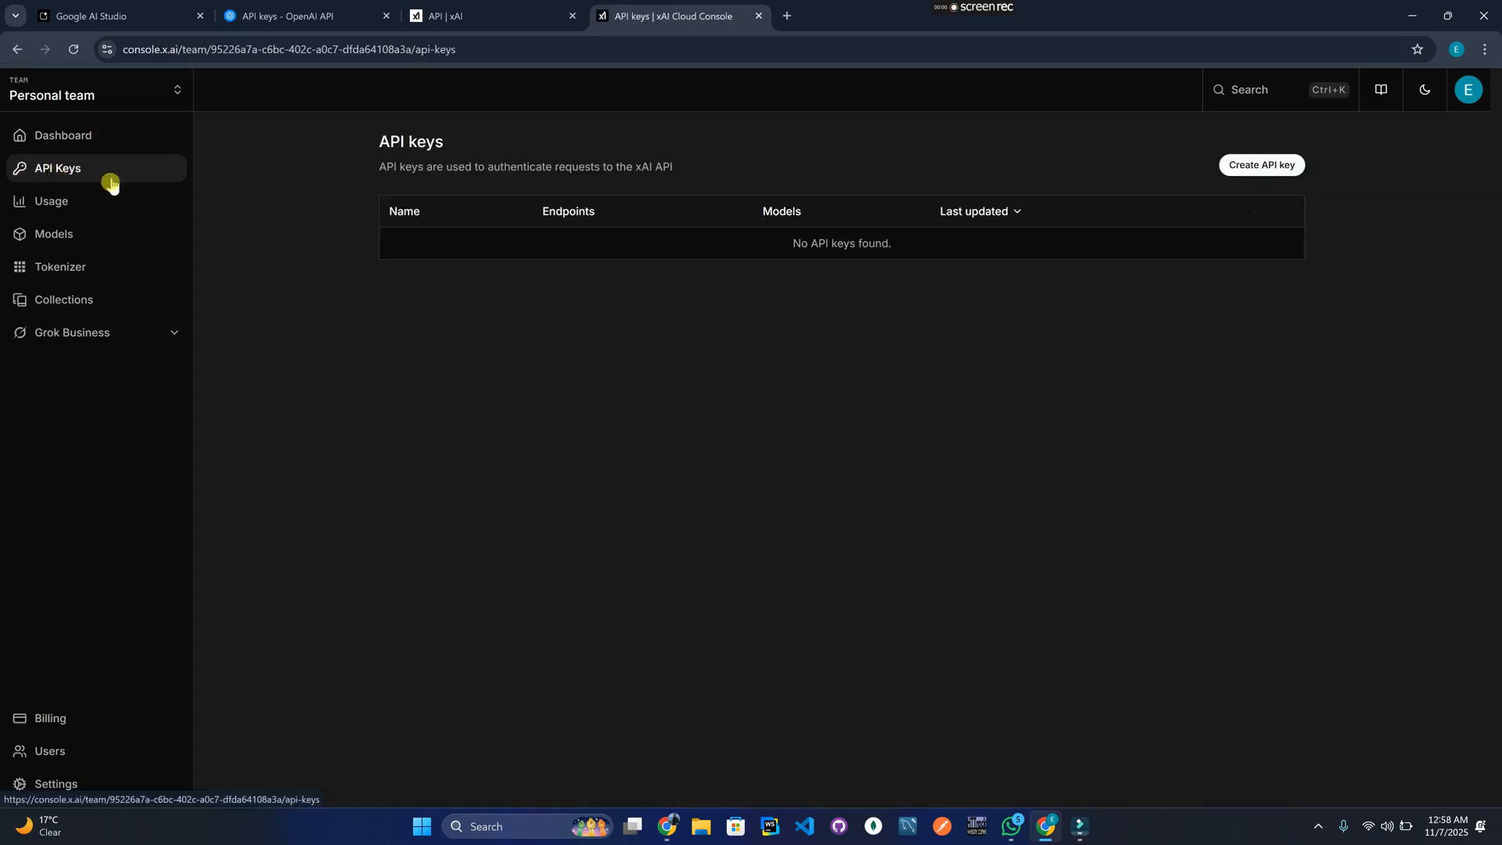
pyautogui.click(1265, 168)
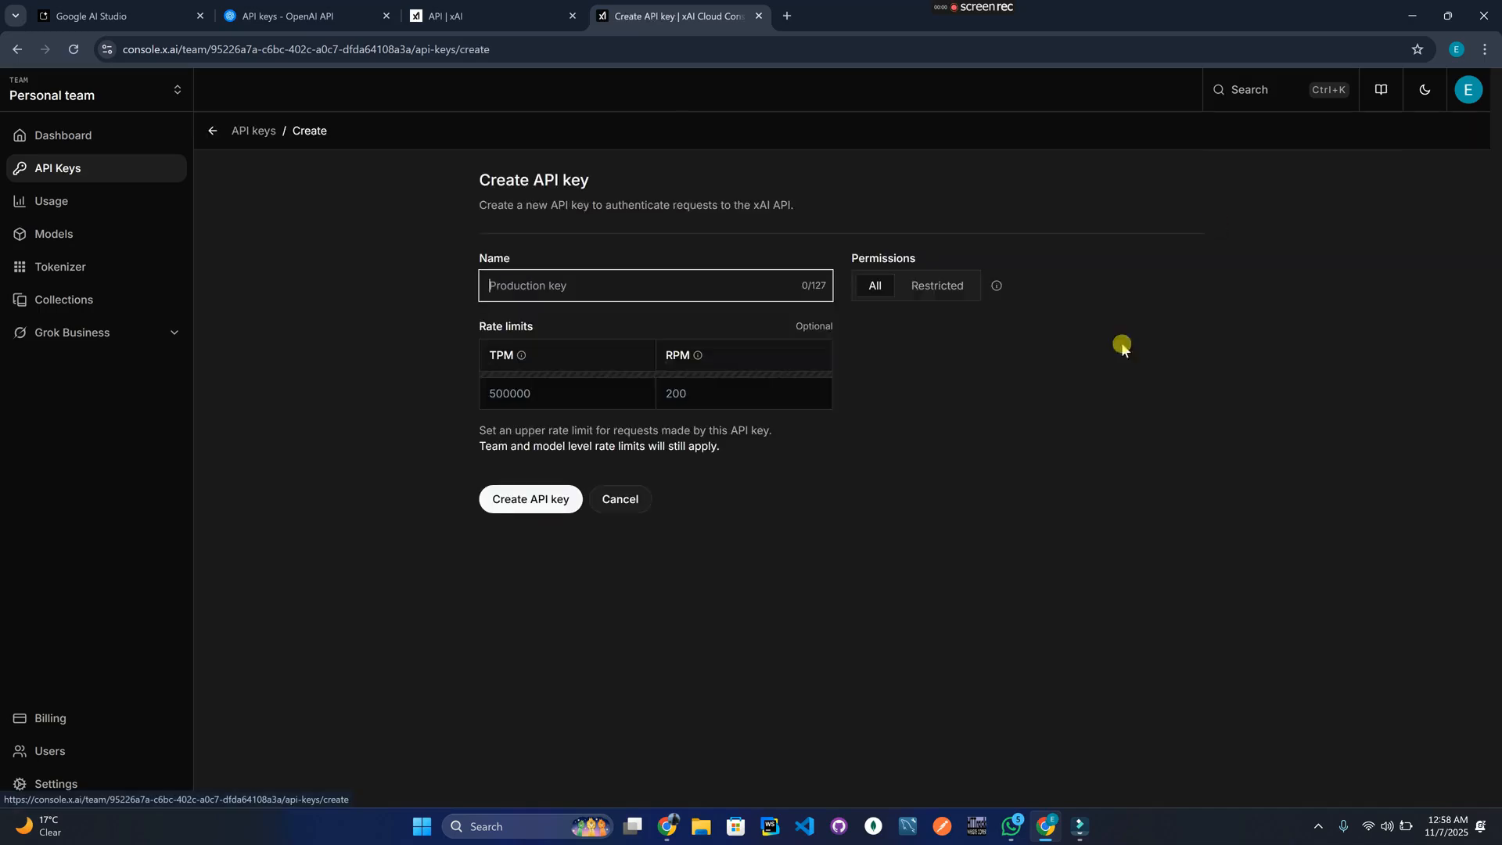
pyautogui.click(630, 288)
pyautogui.write('Youtube')
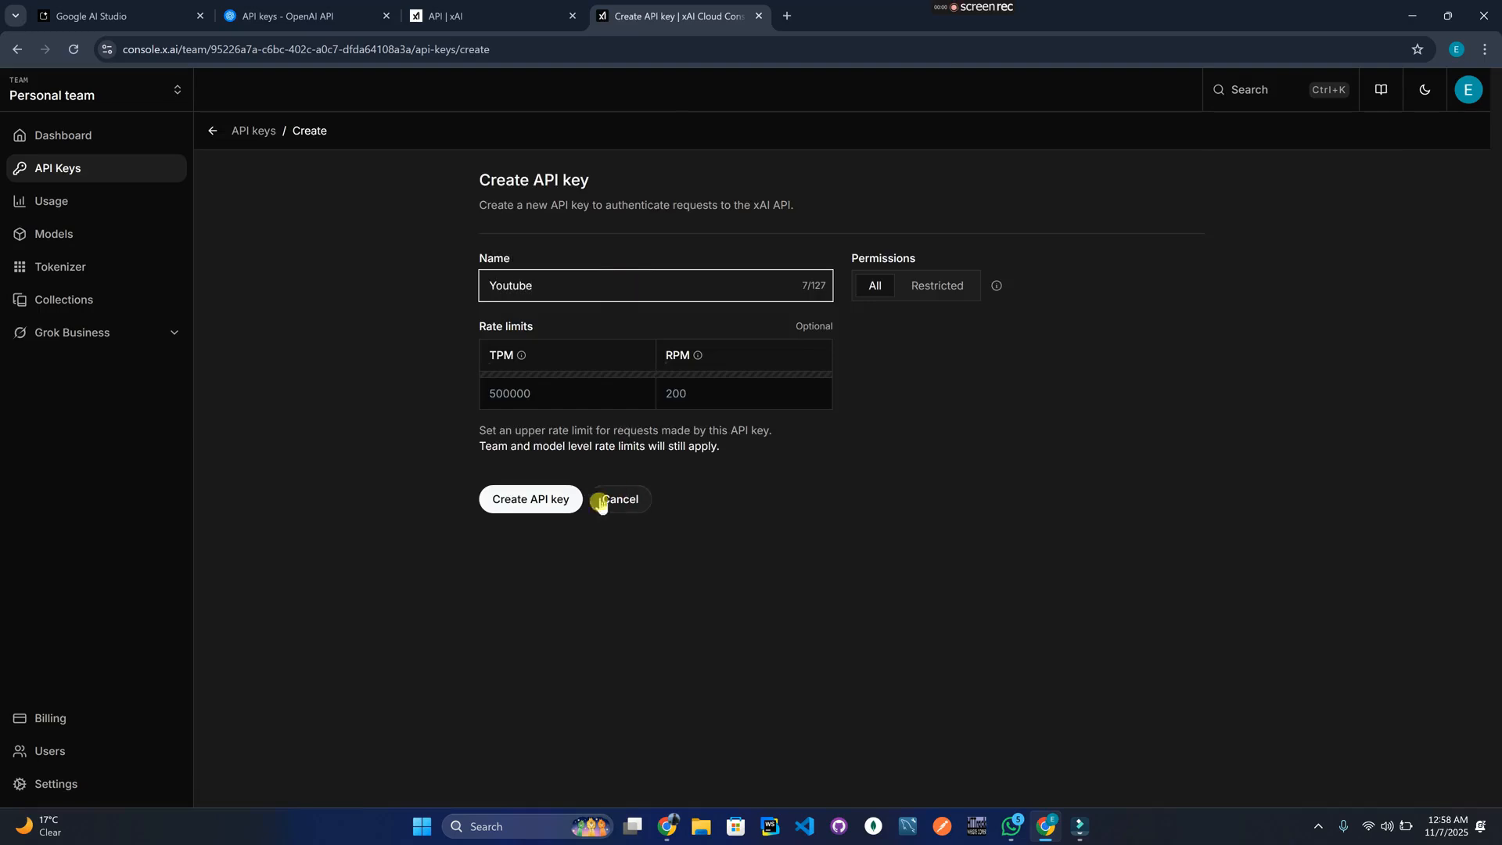
pyautogui.click(548, 503)
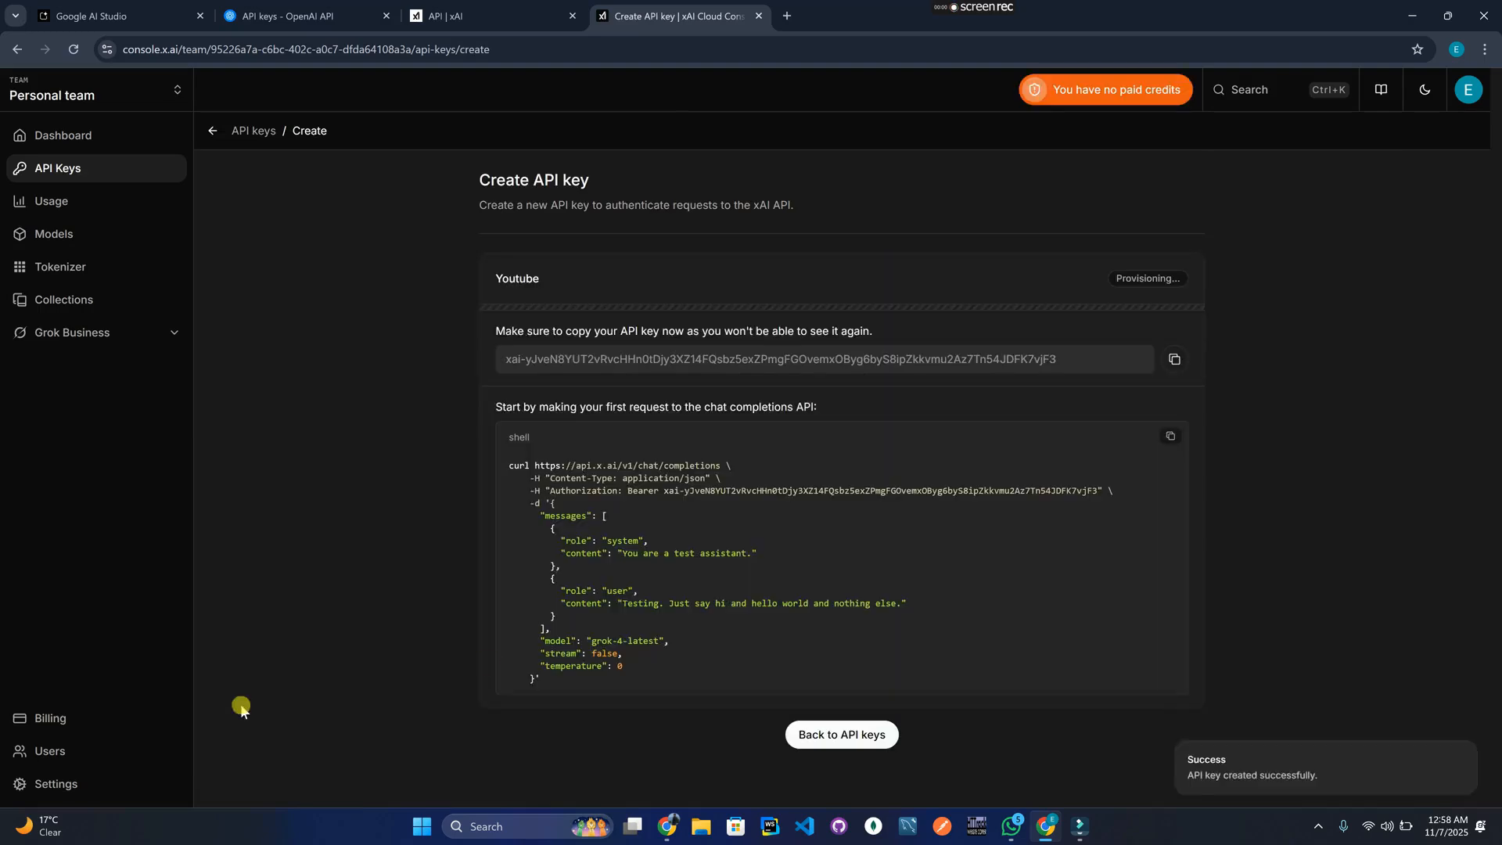
pyautogui.moveTo(614, 359); pyautogui.dragTo(988, 360)
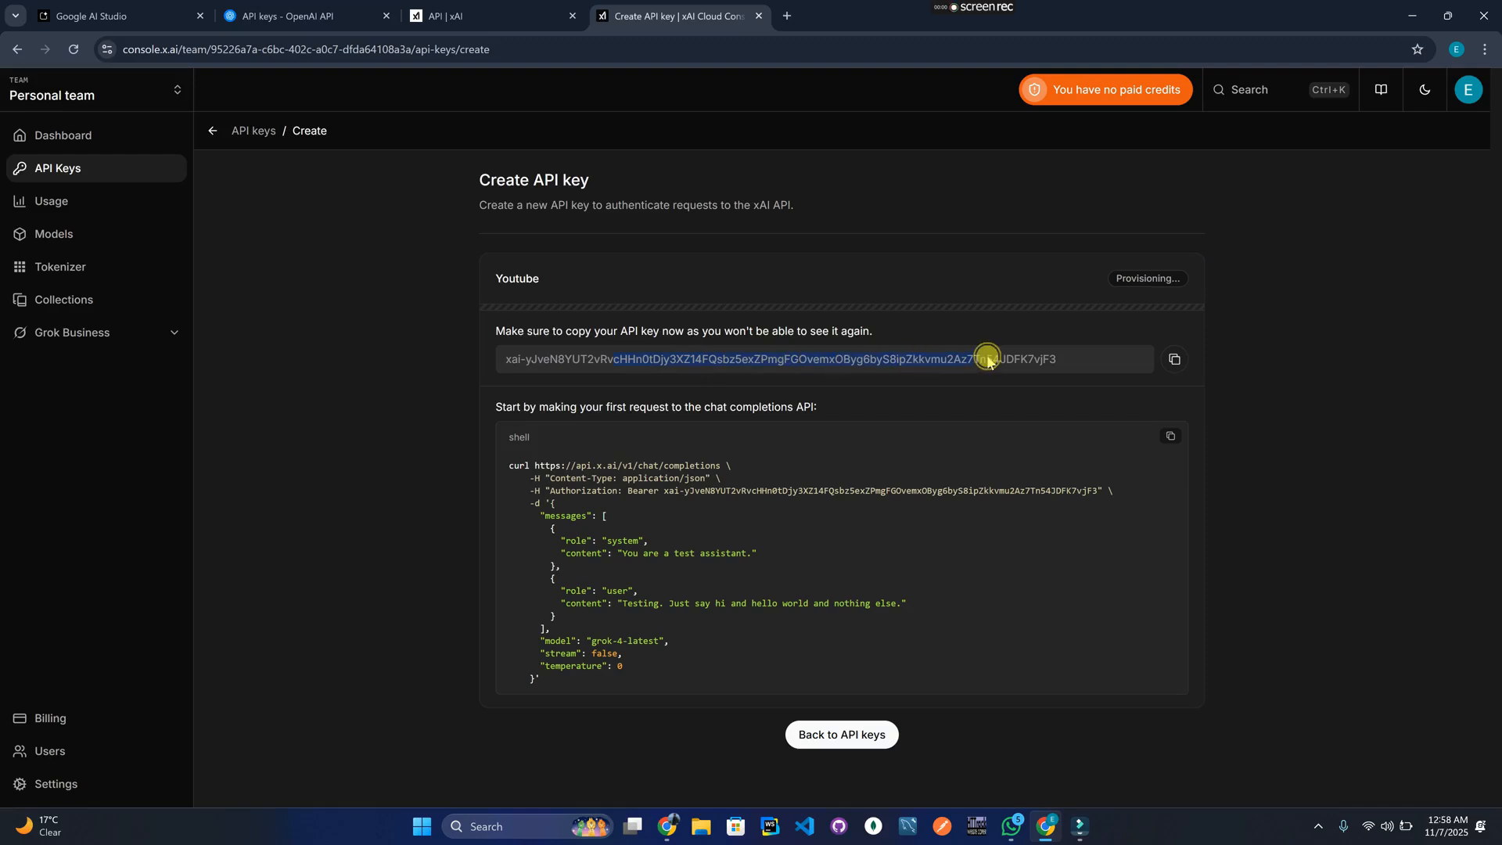
pyautogui.click(1174, 359)
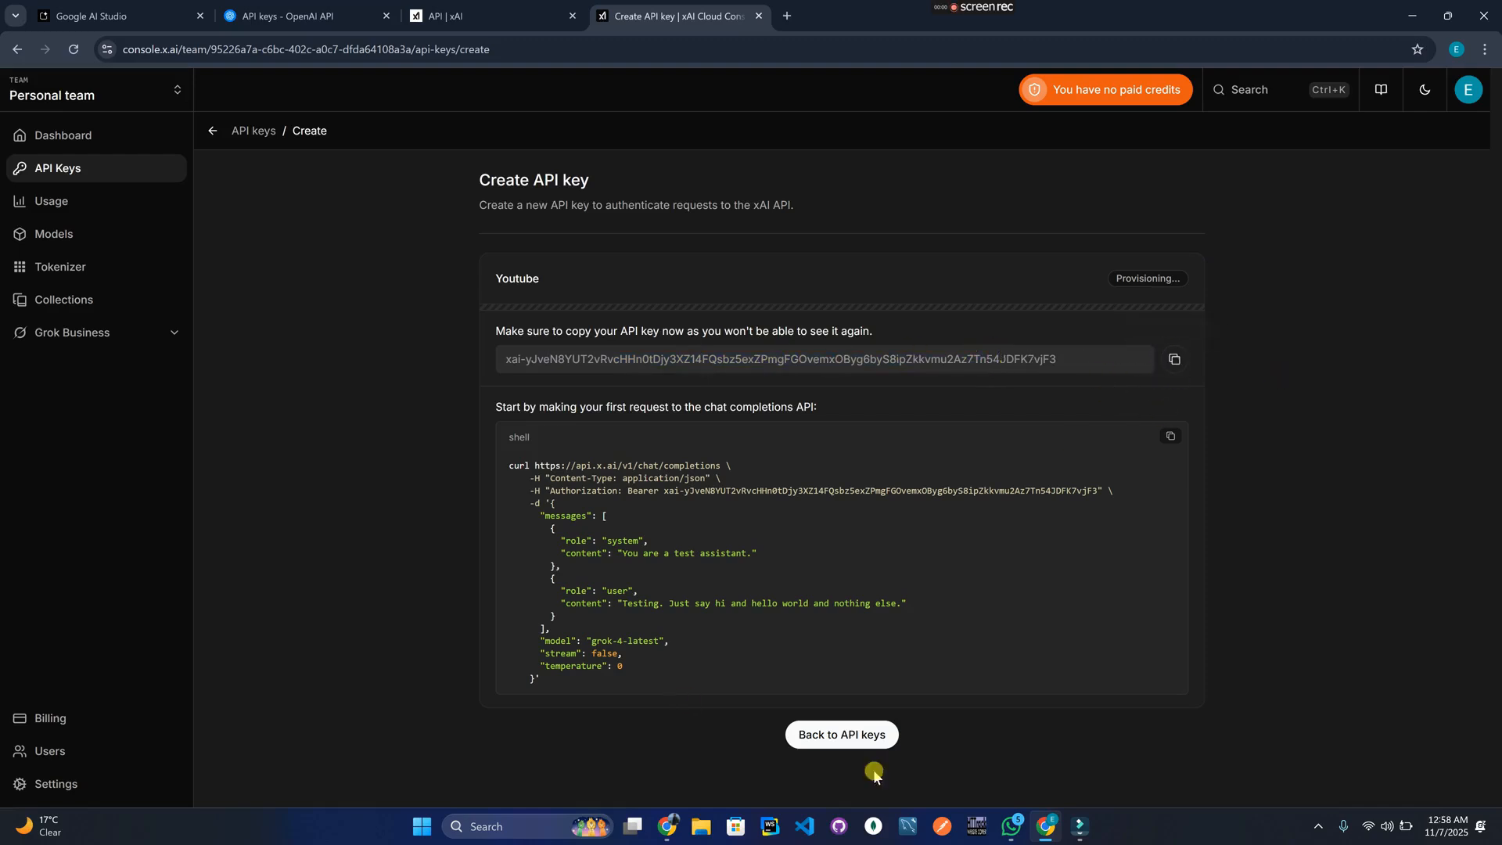
# Paste the copied xAI key into the xAI row's key cell of the API Keys table.
pyautogui.moveTo(667, 826)
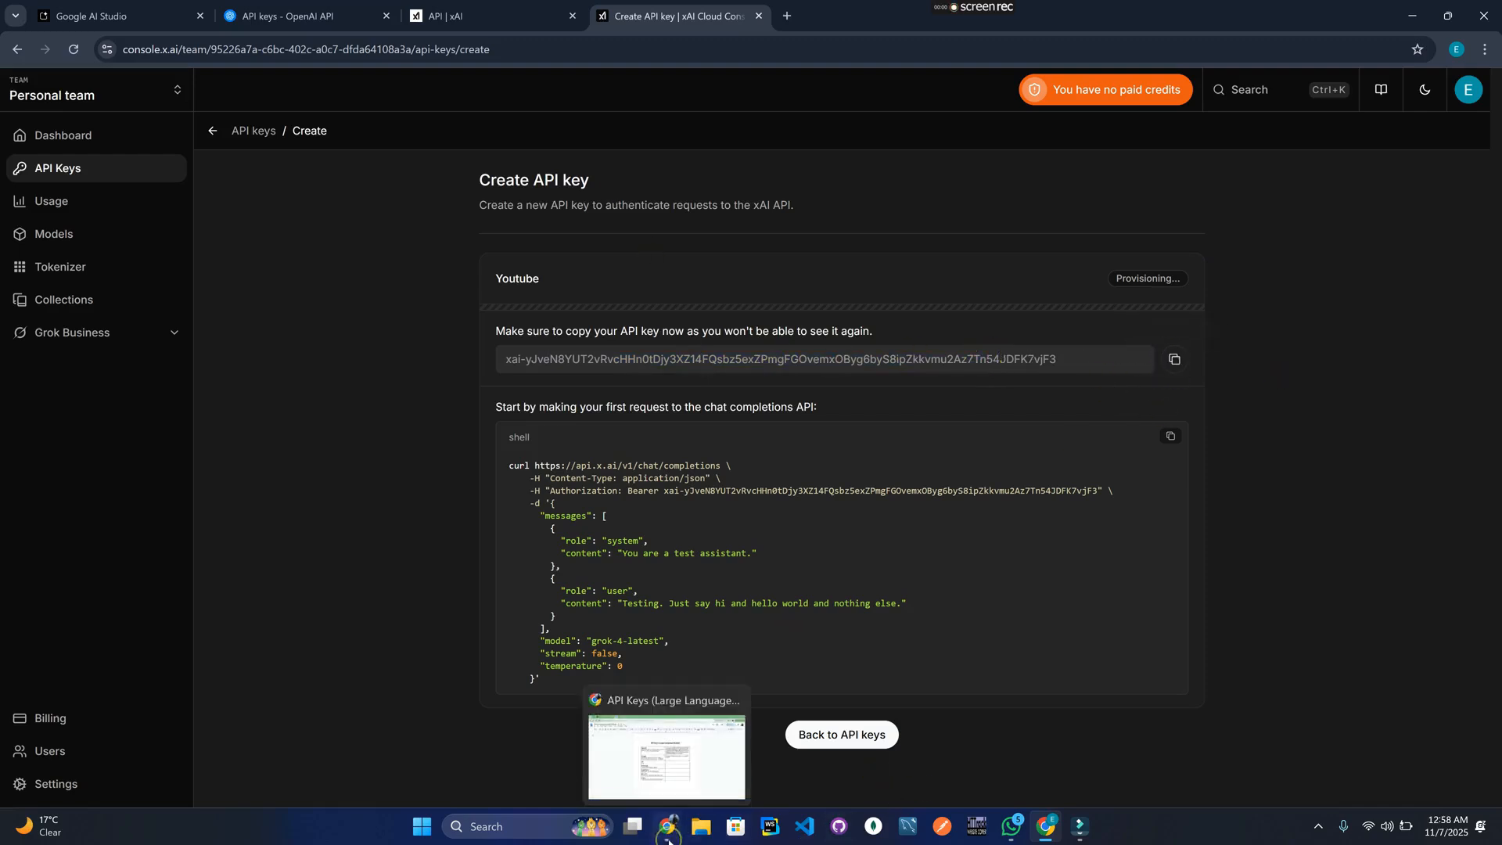
pyautogui.click(665, 755)
pyautogui.click(754, 455)
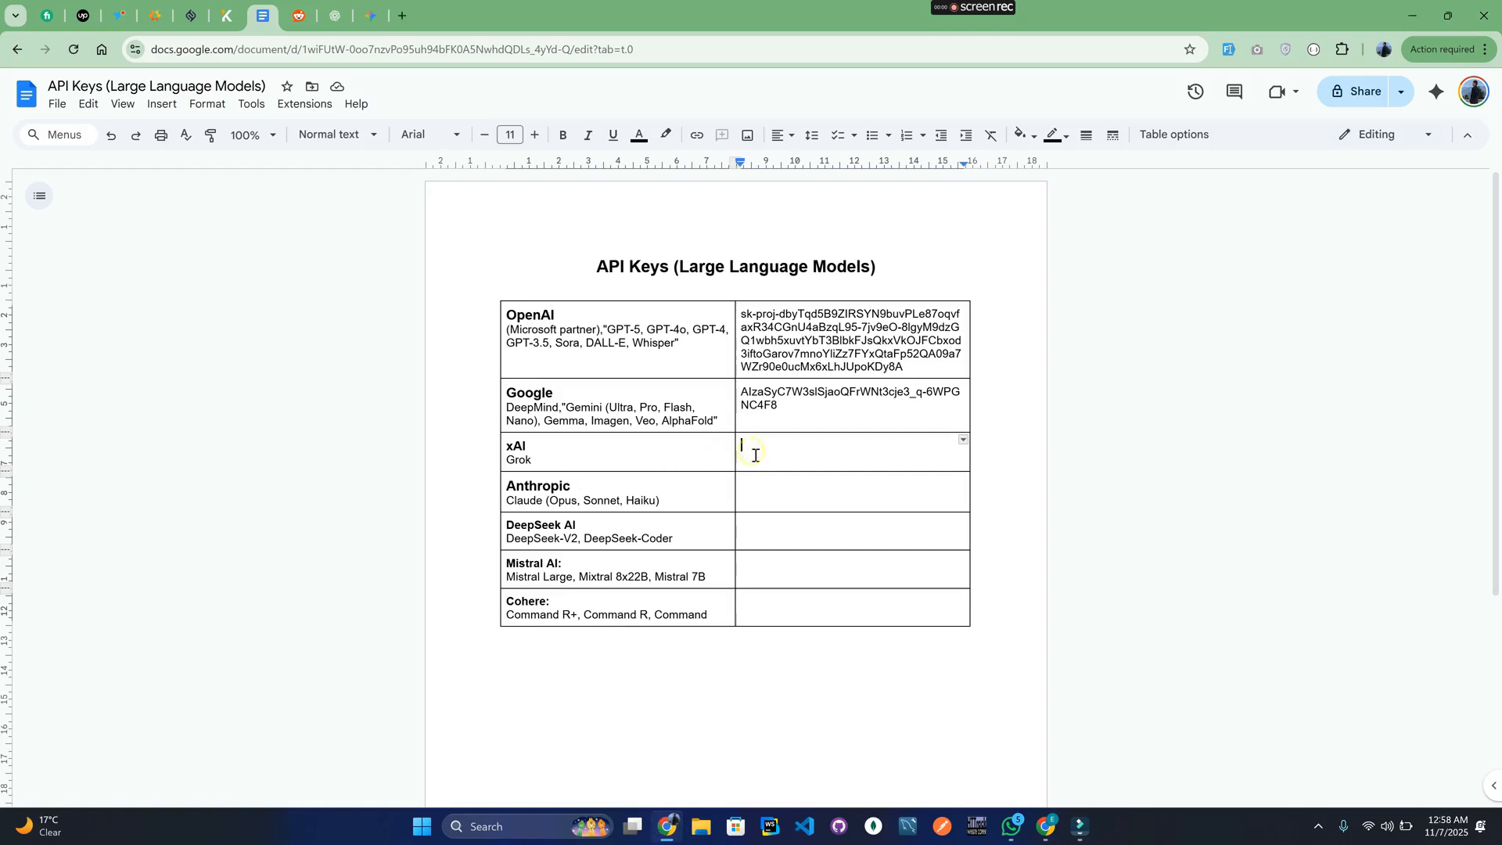
pyautogui.hotkey('ctrl', 'v')
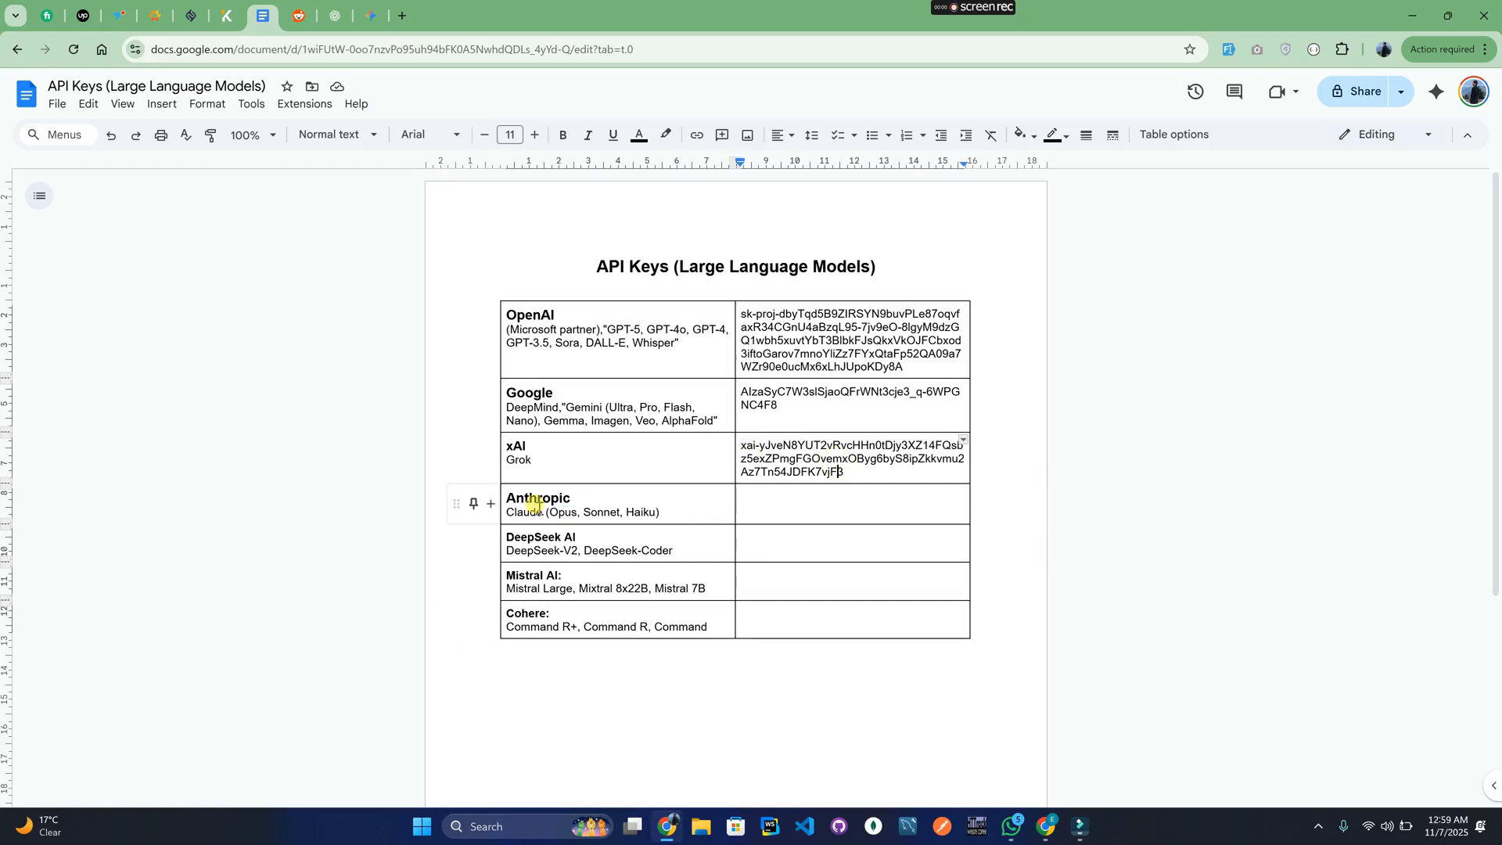
pyautogui.doubleClick(535, 504)
pyautogui.click(875, 471)
# Search the web for 'claude api key' in a new Chrome tab.
pyautogui.click(1047, 823)
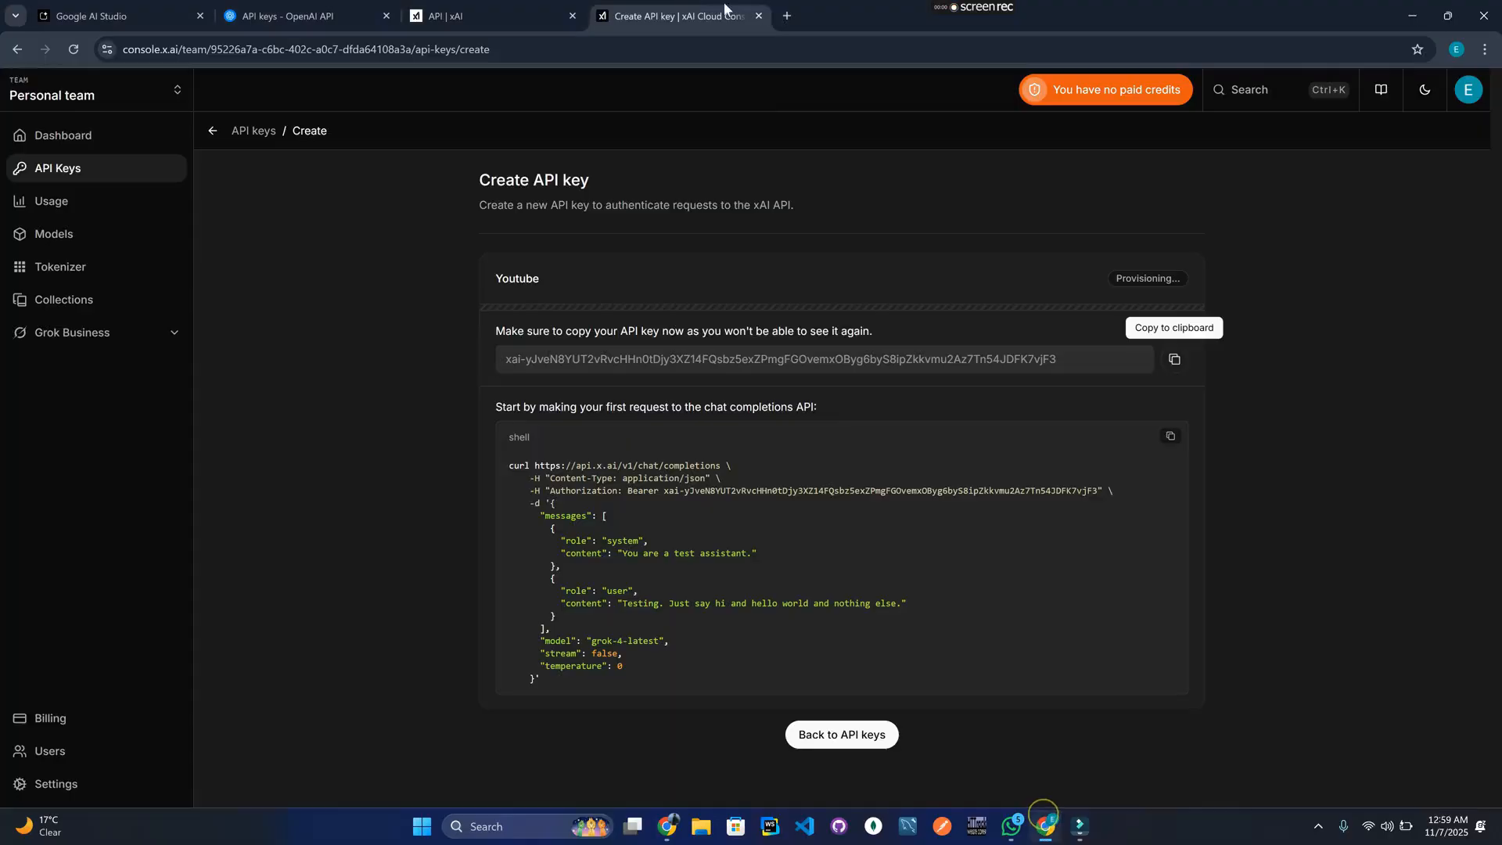
pyautogui.click(785, 16)
pyautogui.write('claude a')
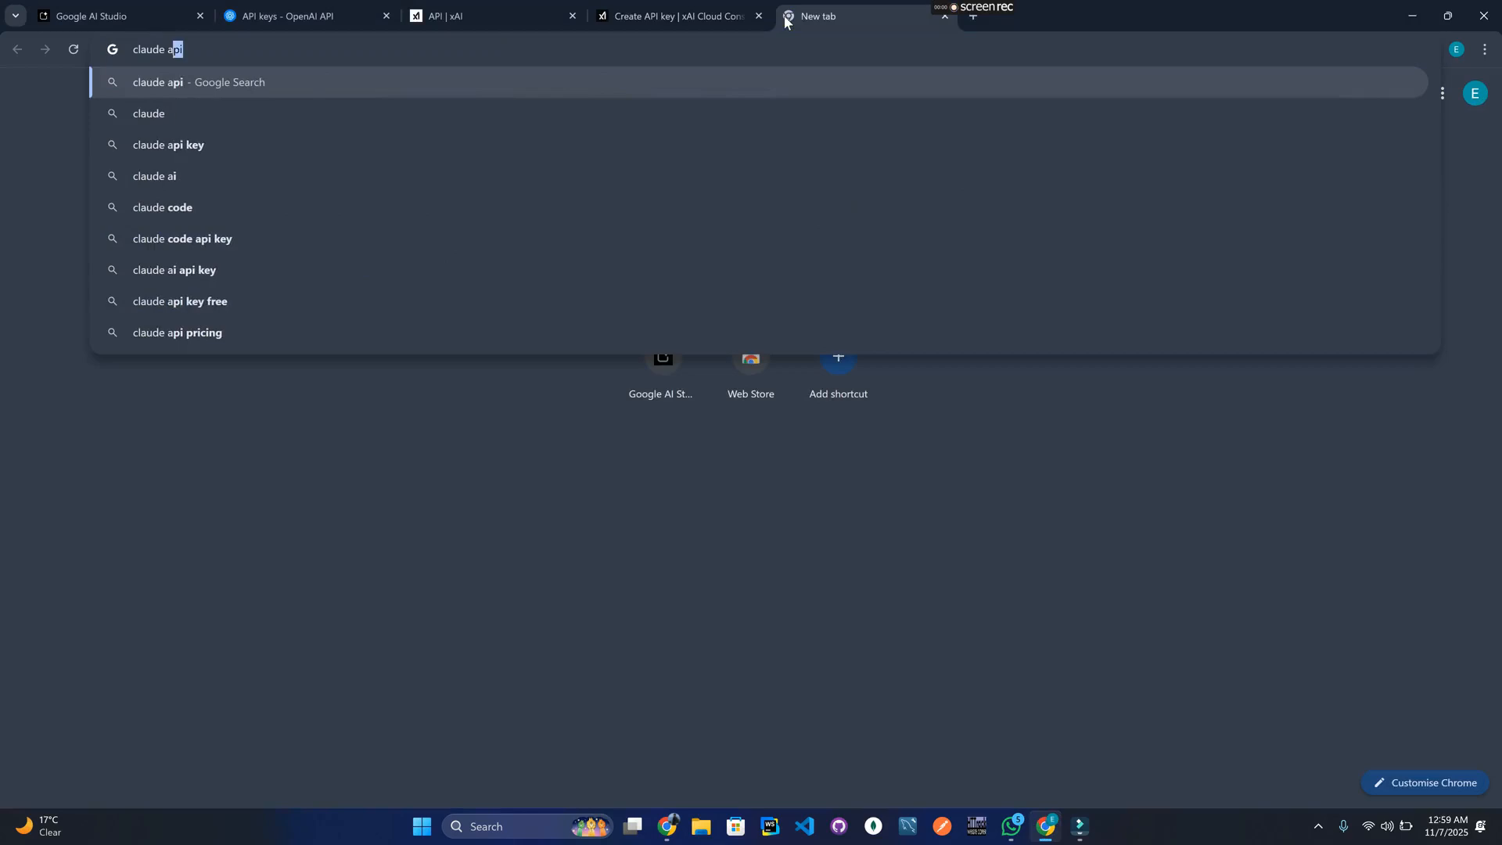
pyautogui.write('pi key')
pyautogui.press('Return')
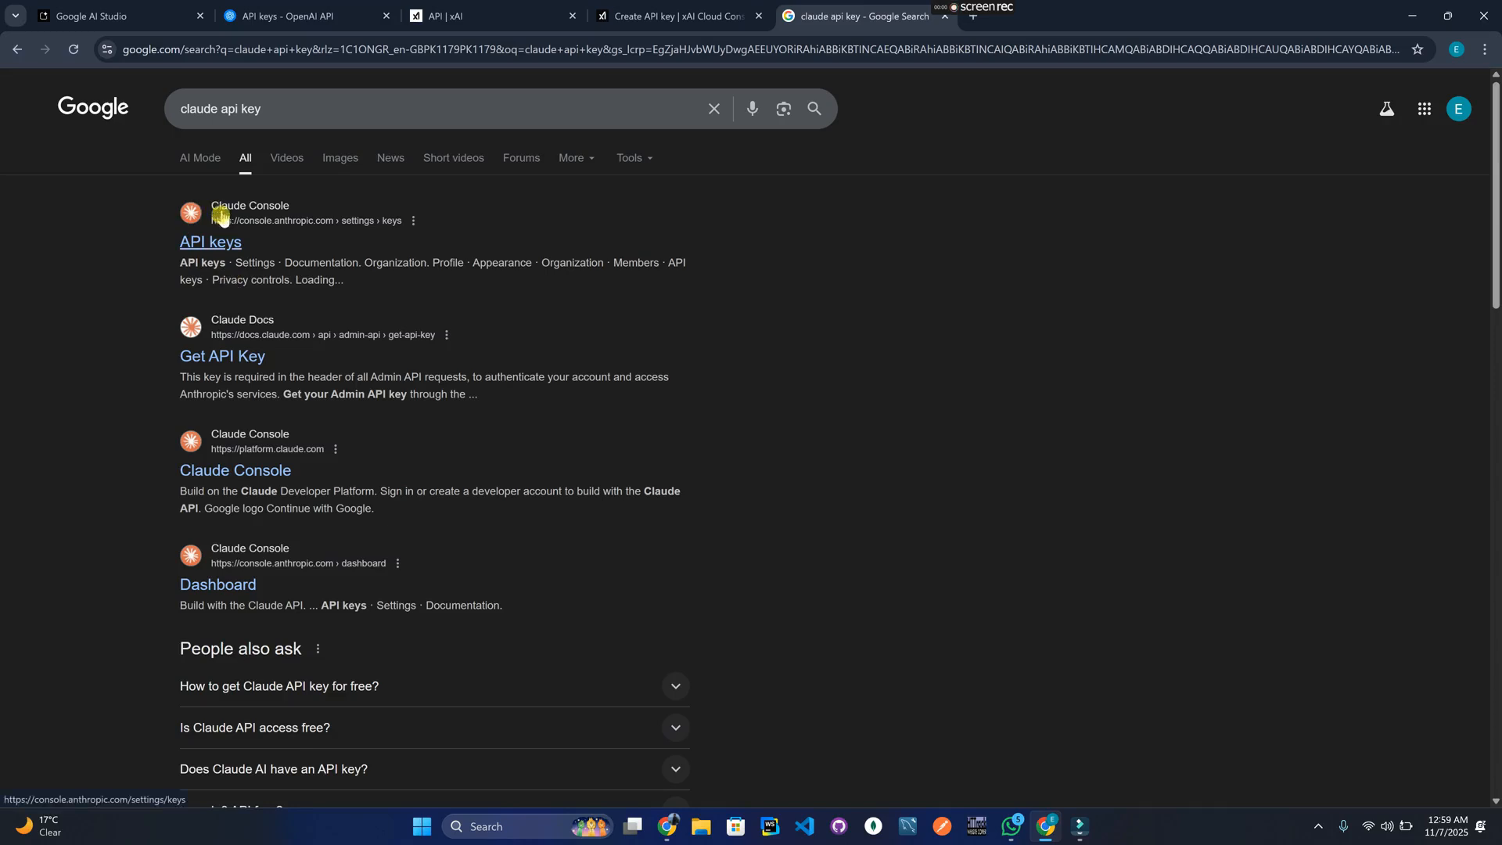
# Open the Claude Console API keys result and sign in with the Google account.
pyautogui.click(197, 250)
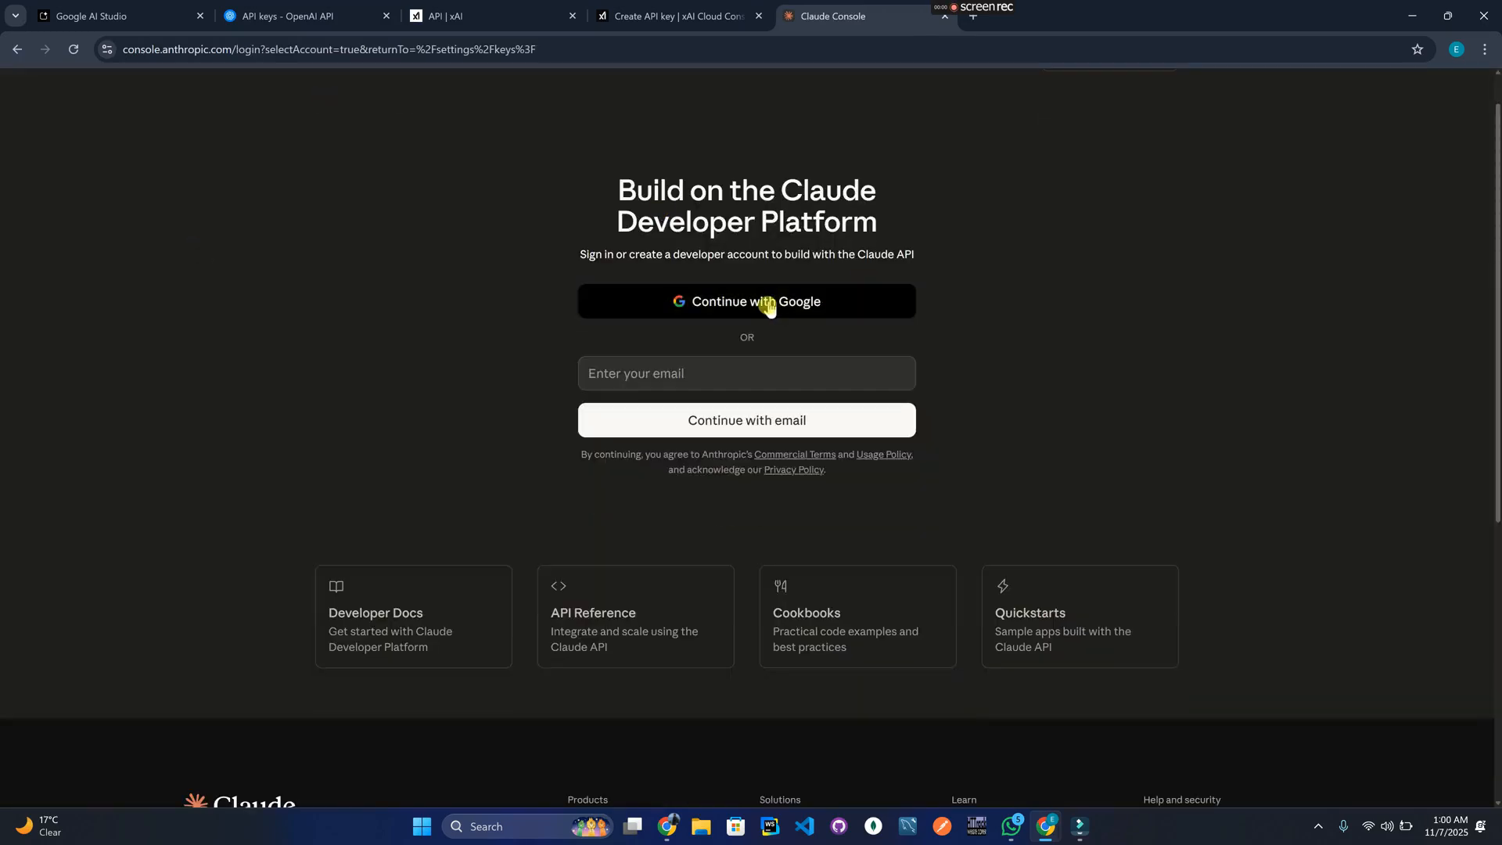
pyautogui.click(769, 308)
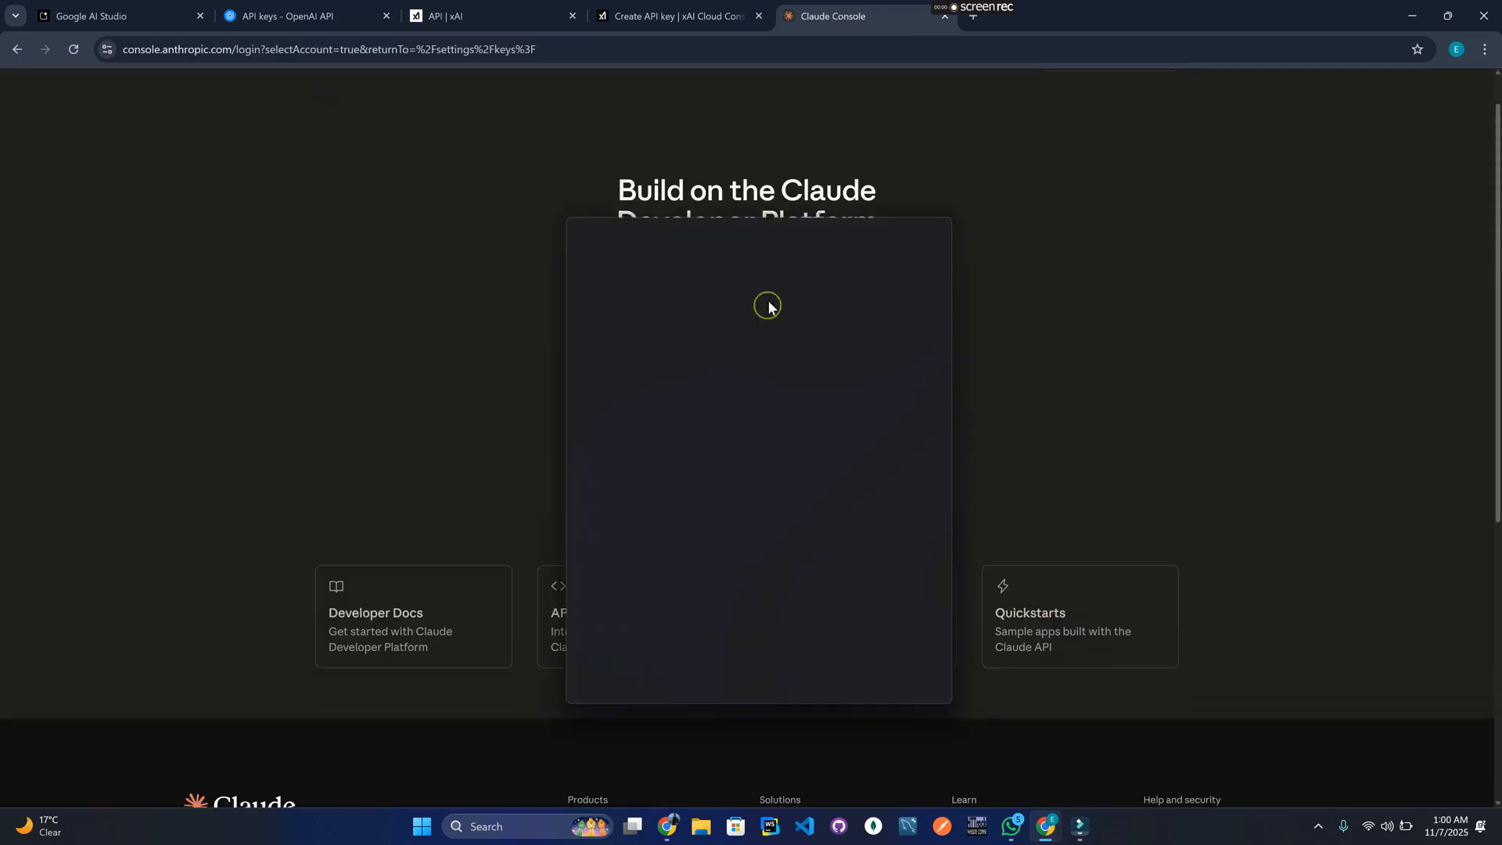
pyautogui.click(679, 489)
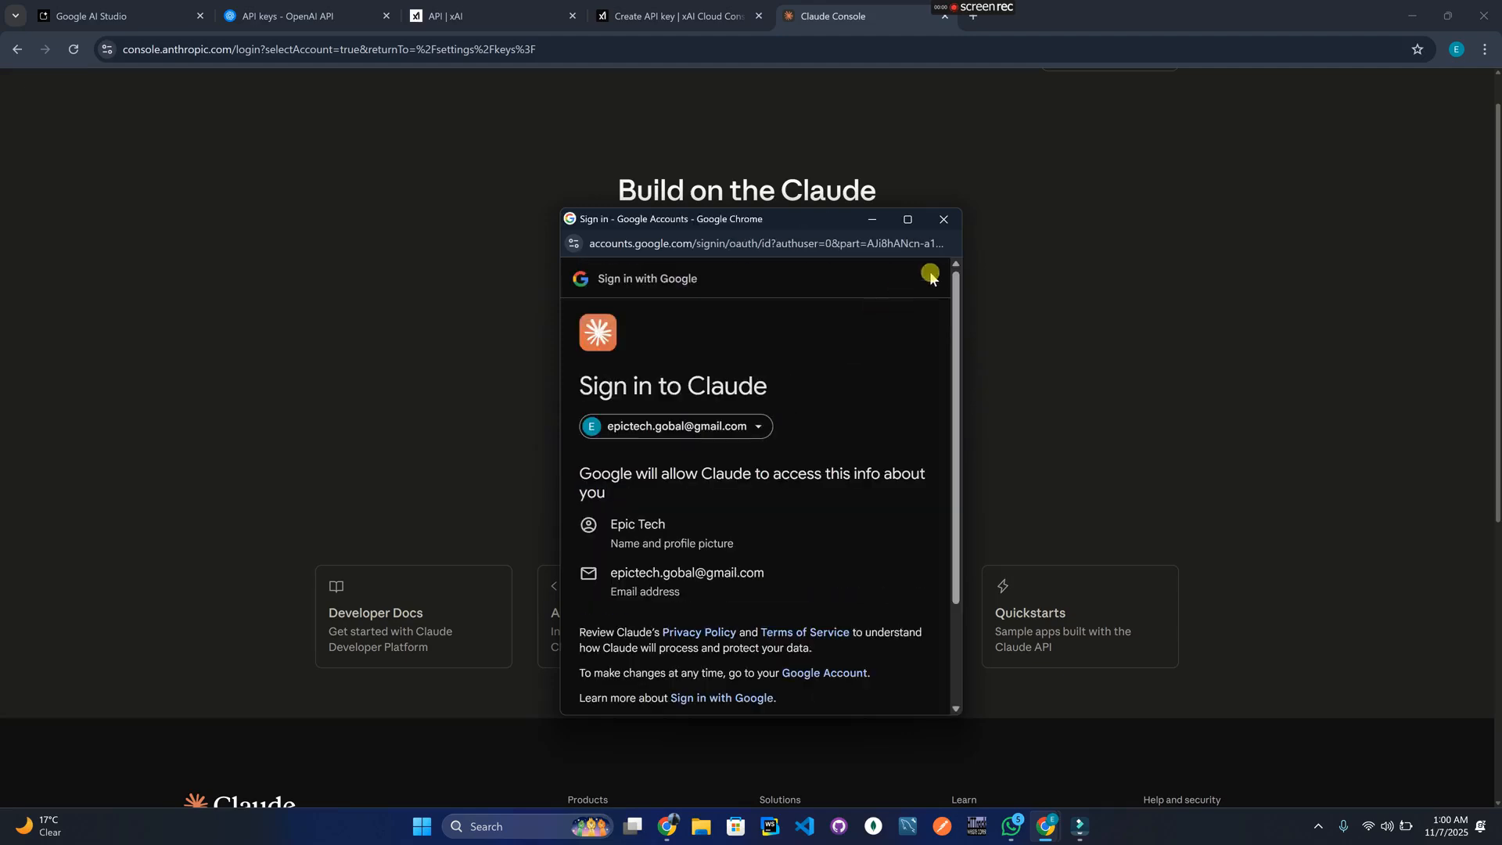
pyautogui.scroll(-3, 834, 476)
pyautogui.click(856, 637)
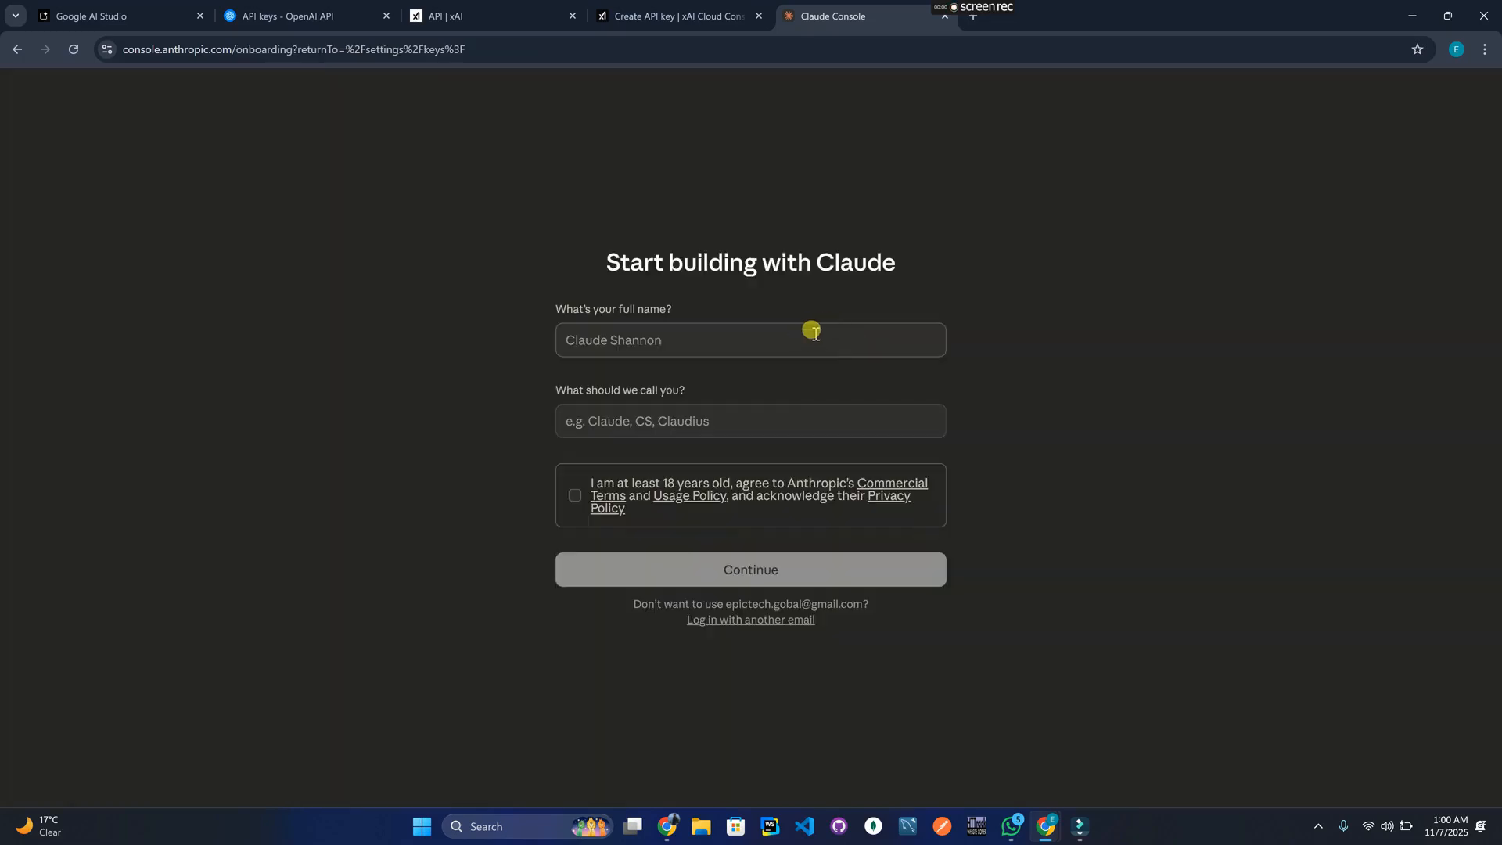
# Enter the user's full name, agree to the age and terms statement, and choose an Individual account.
pyautogui.click(812, 336)
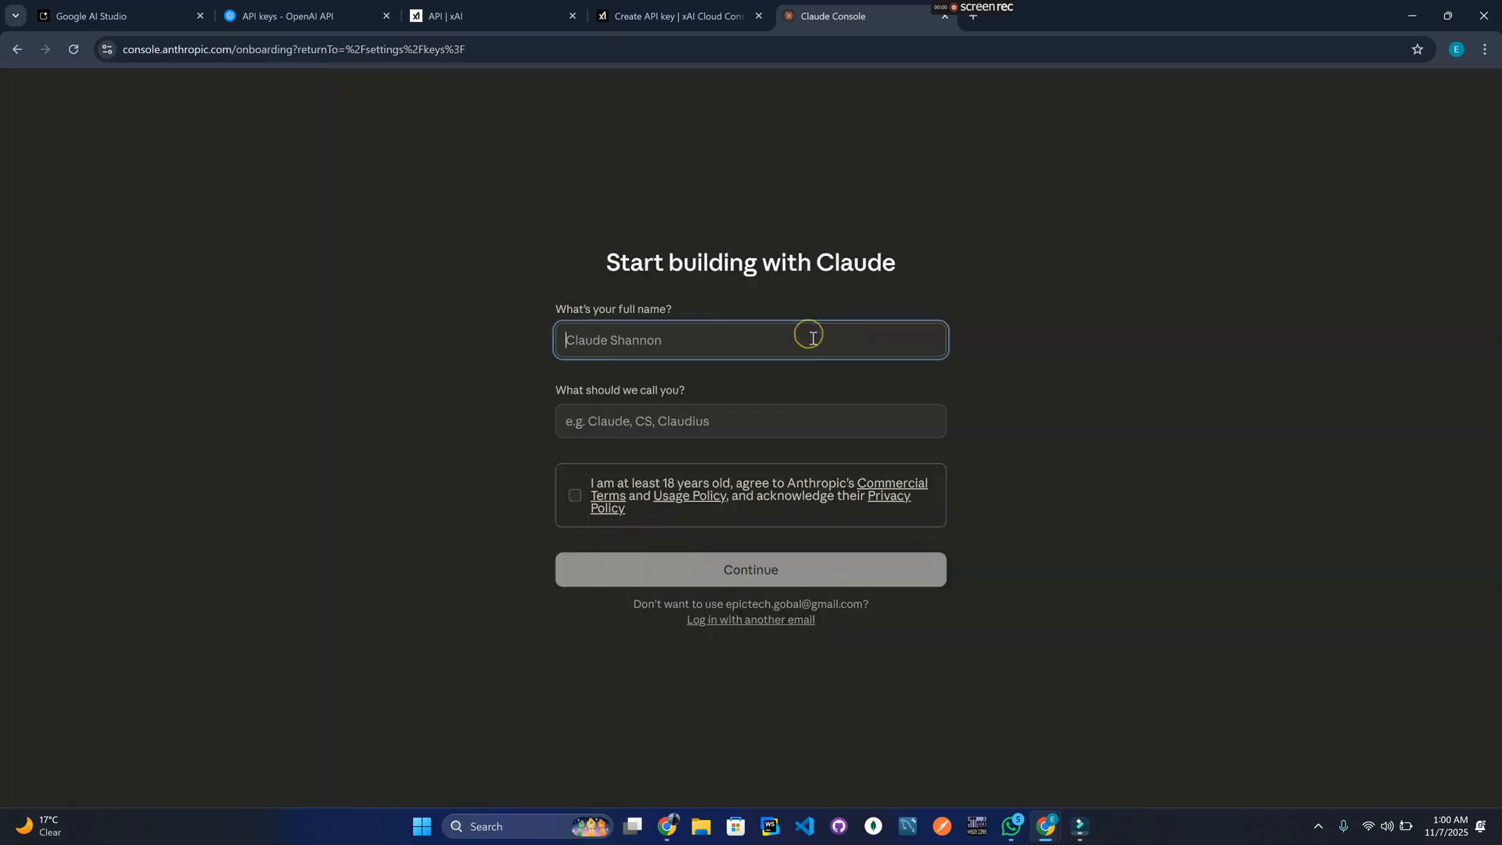
pyautogui.write('Hamza')
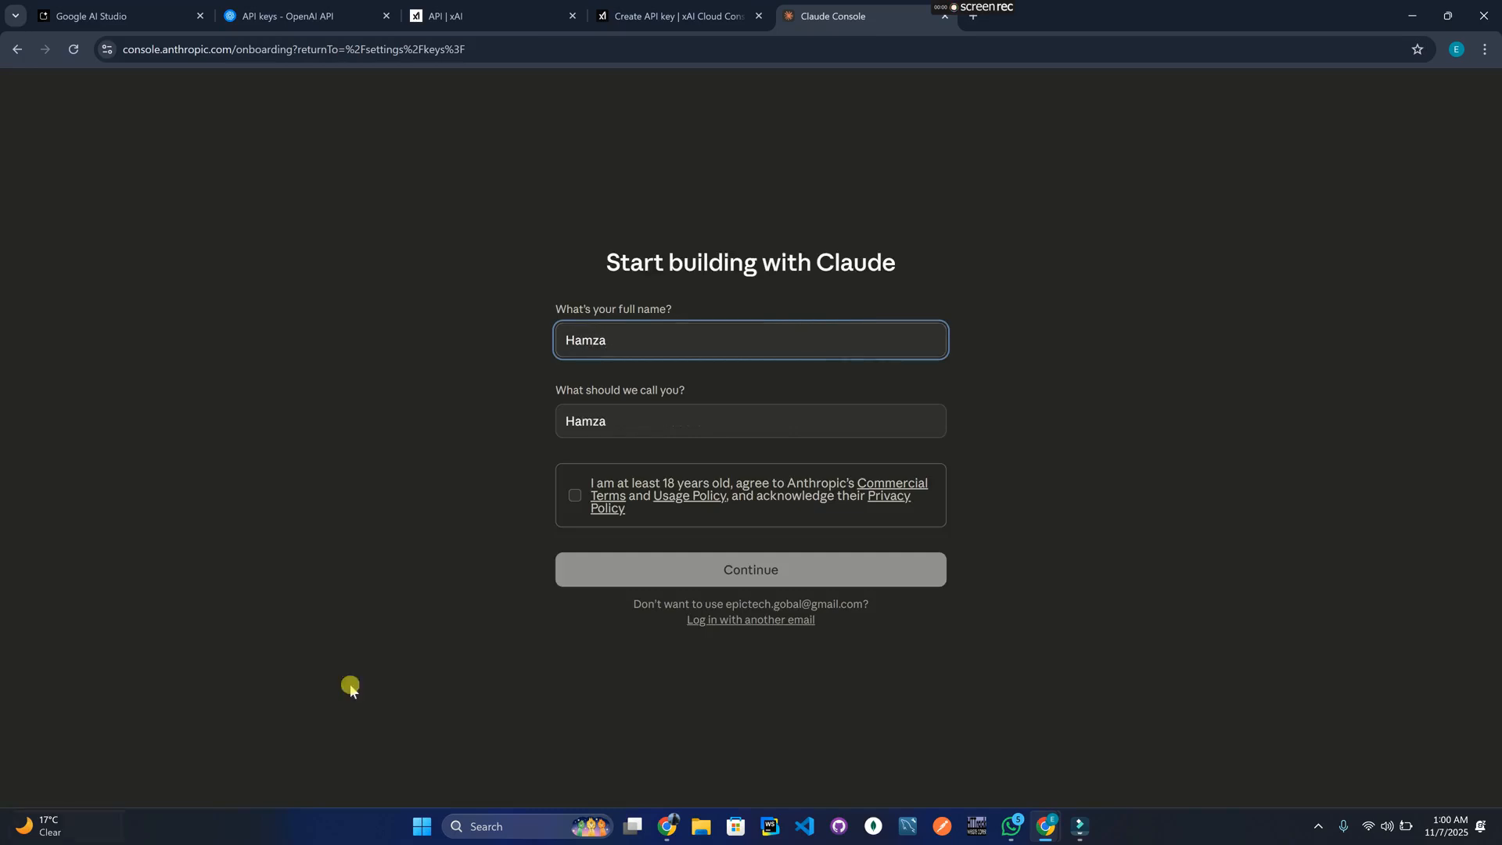
pyautogui.click(577, 503)
pyautogui.click(734, 567)
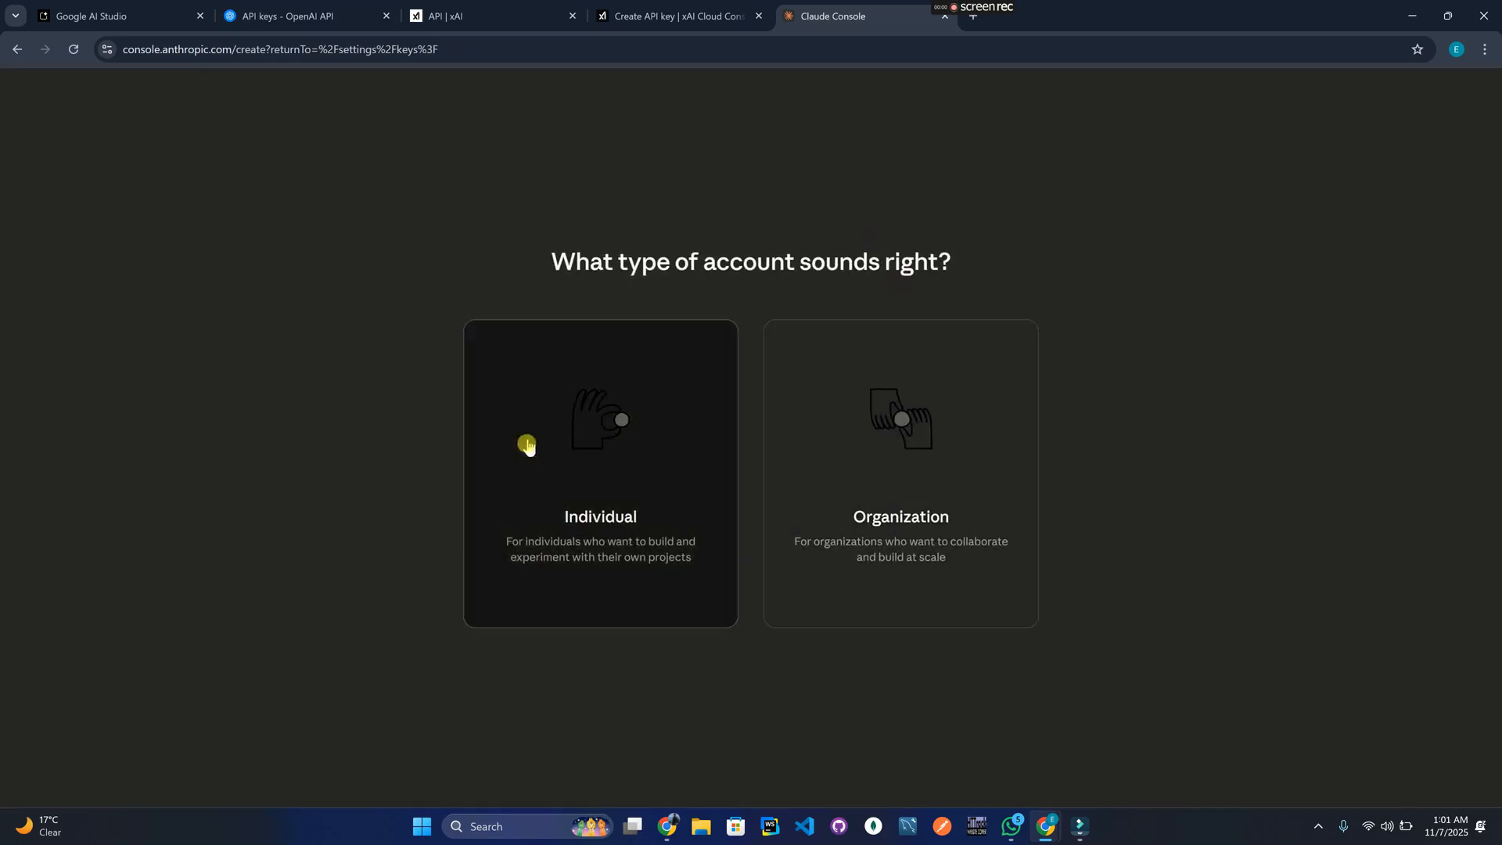
pyautogui.click(621, 458)
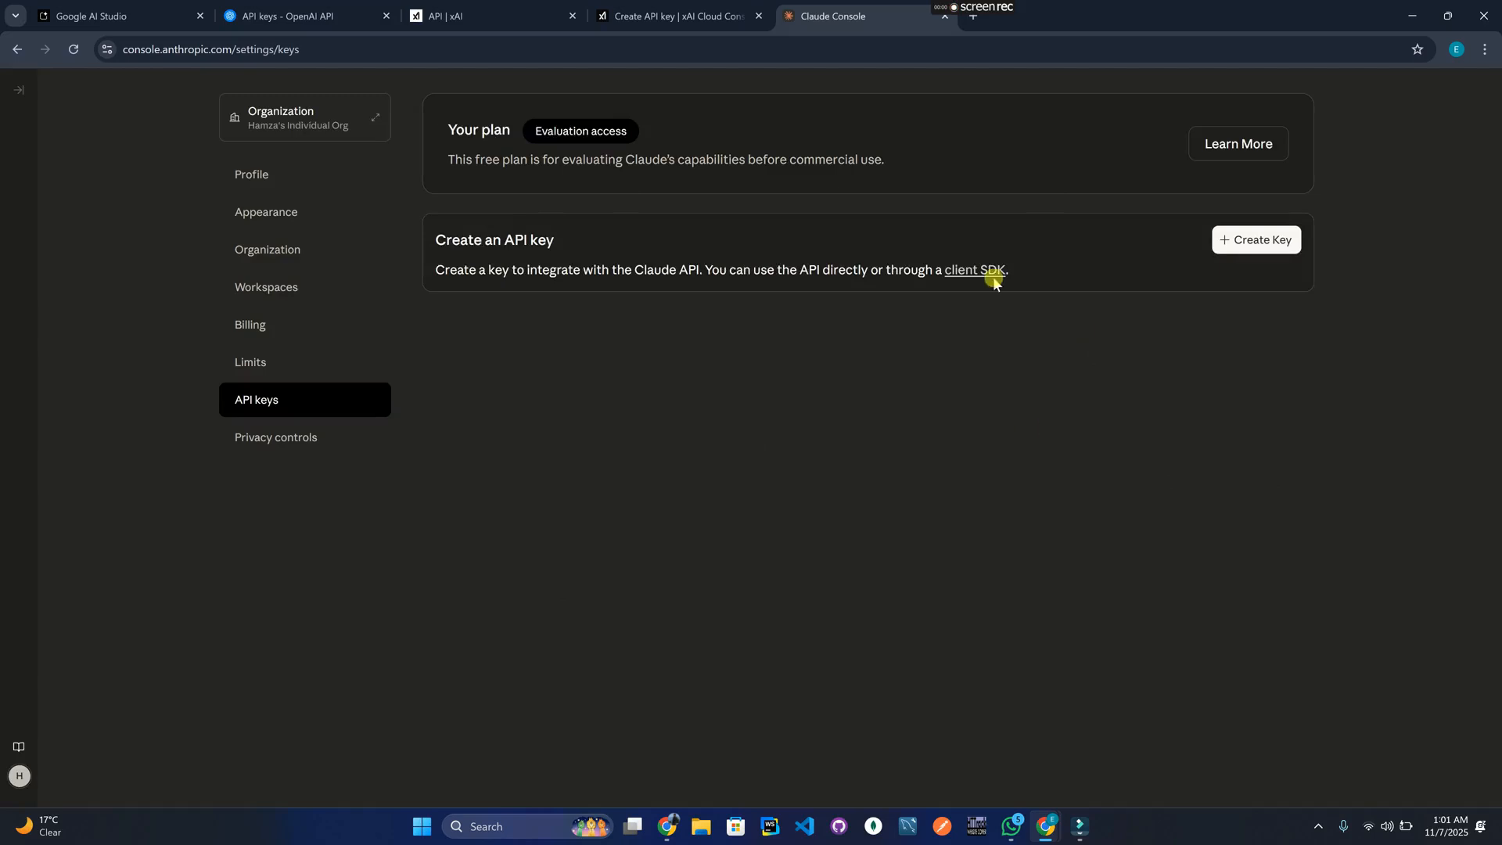
# Create a Claude API key named 'youtube' in the Default workspace and copy it.
pyautogui.click(1233, 249)
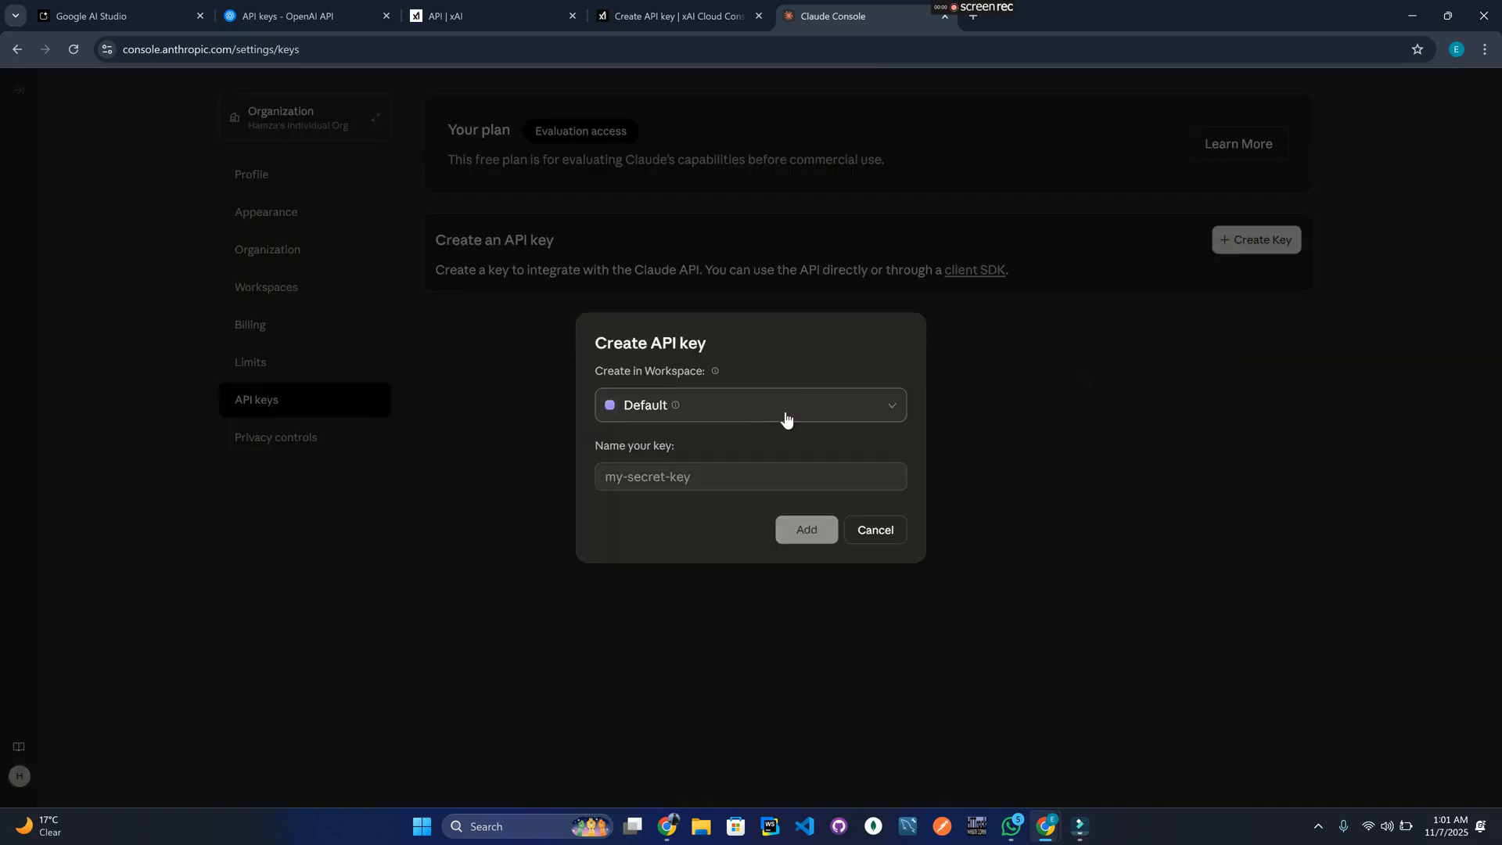
pyautogui.click(785, 418)
pyautogui.click(785, 416)
pyautogui.click(745, 476)
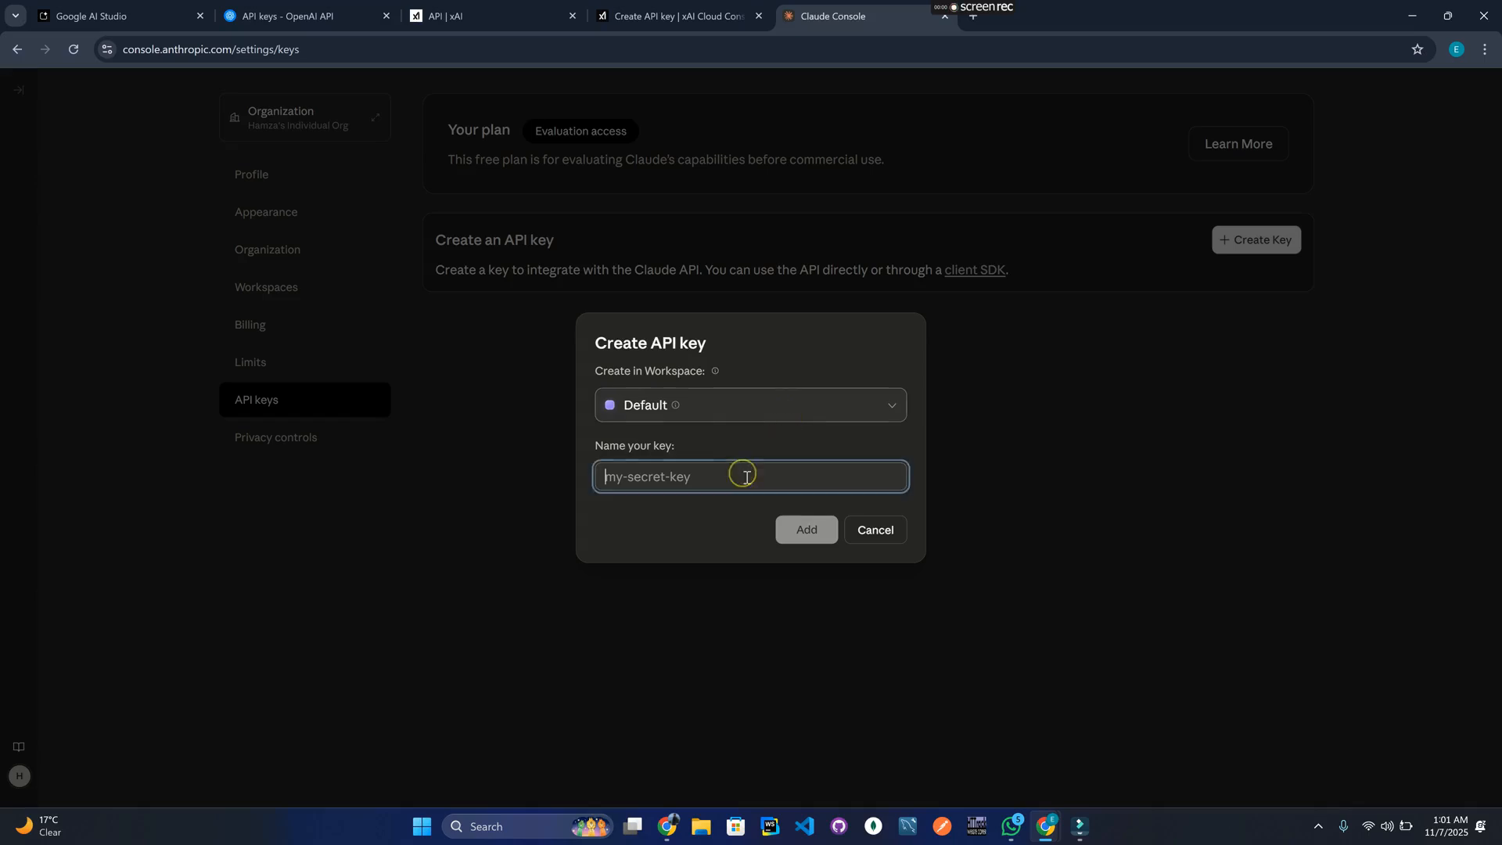
pyautogui.write('youtube')
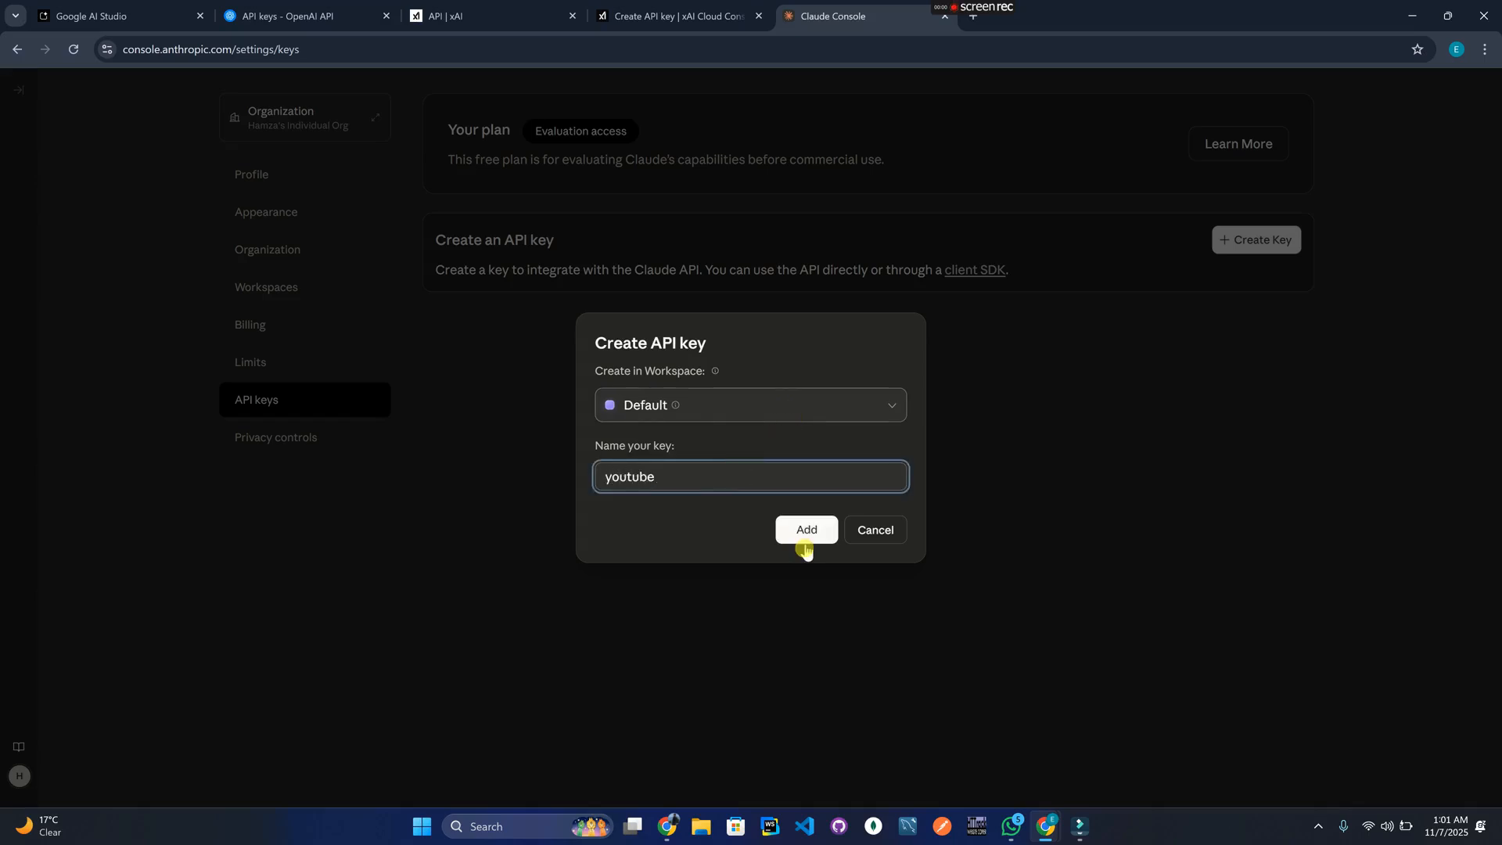
pyautogui.click(805, 546)
pyautogui.click(801, 546)
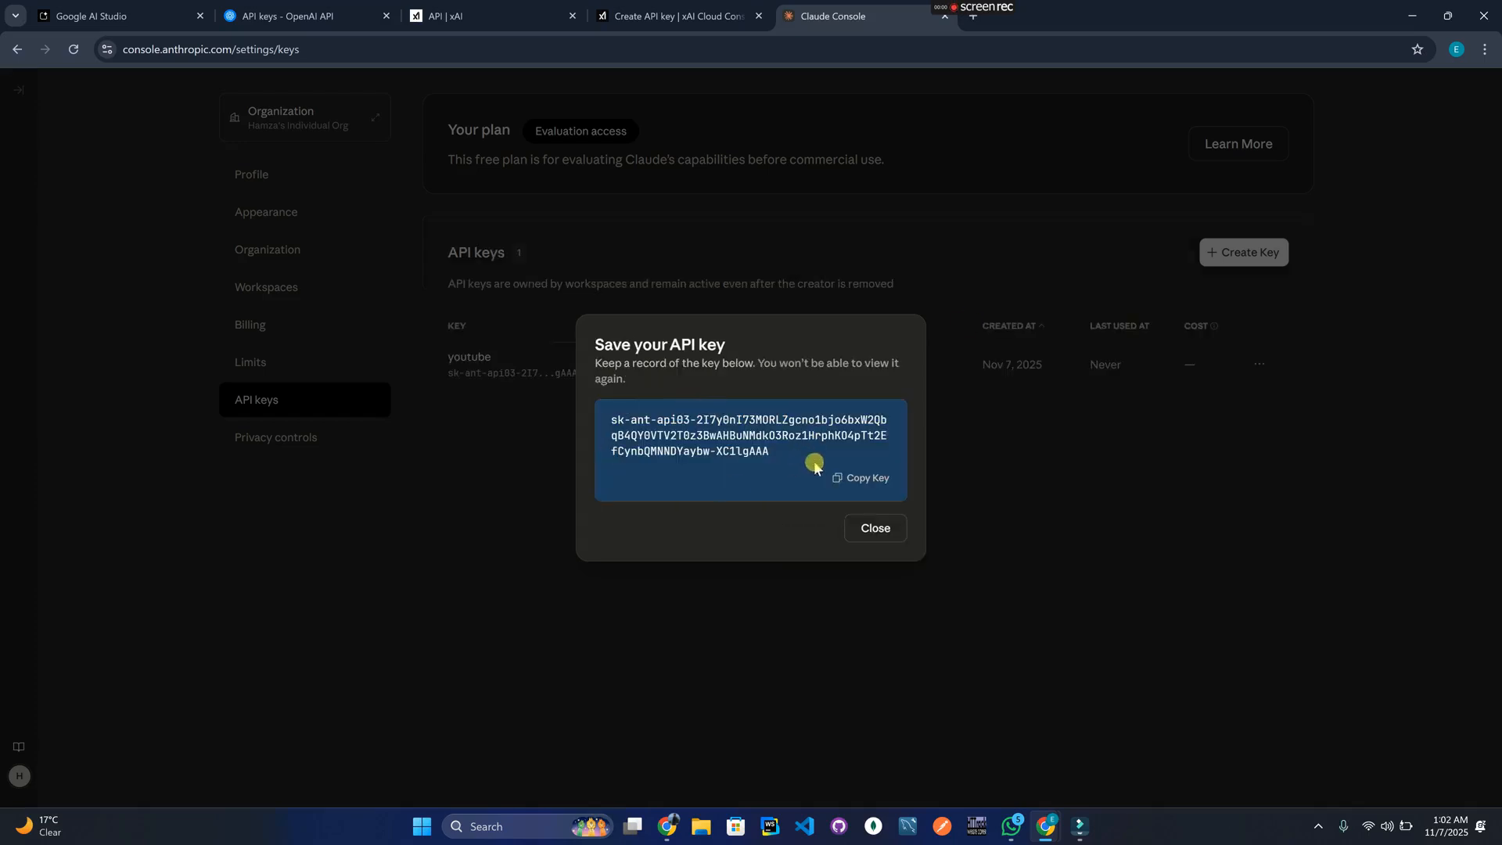
pyautogui.click(873, 478)
# Paste the Claude key into the empty cell beside Anthropic in the API Keys table.
pyautogui.click(667, 826)
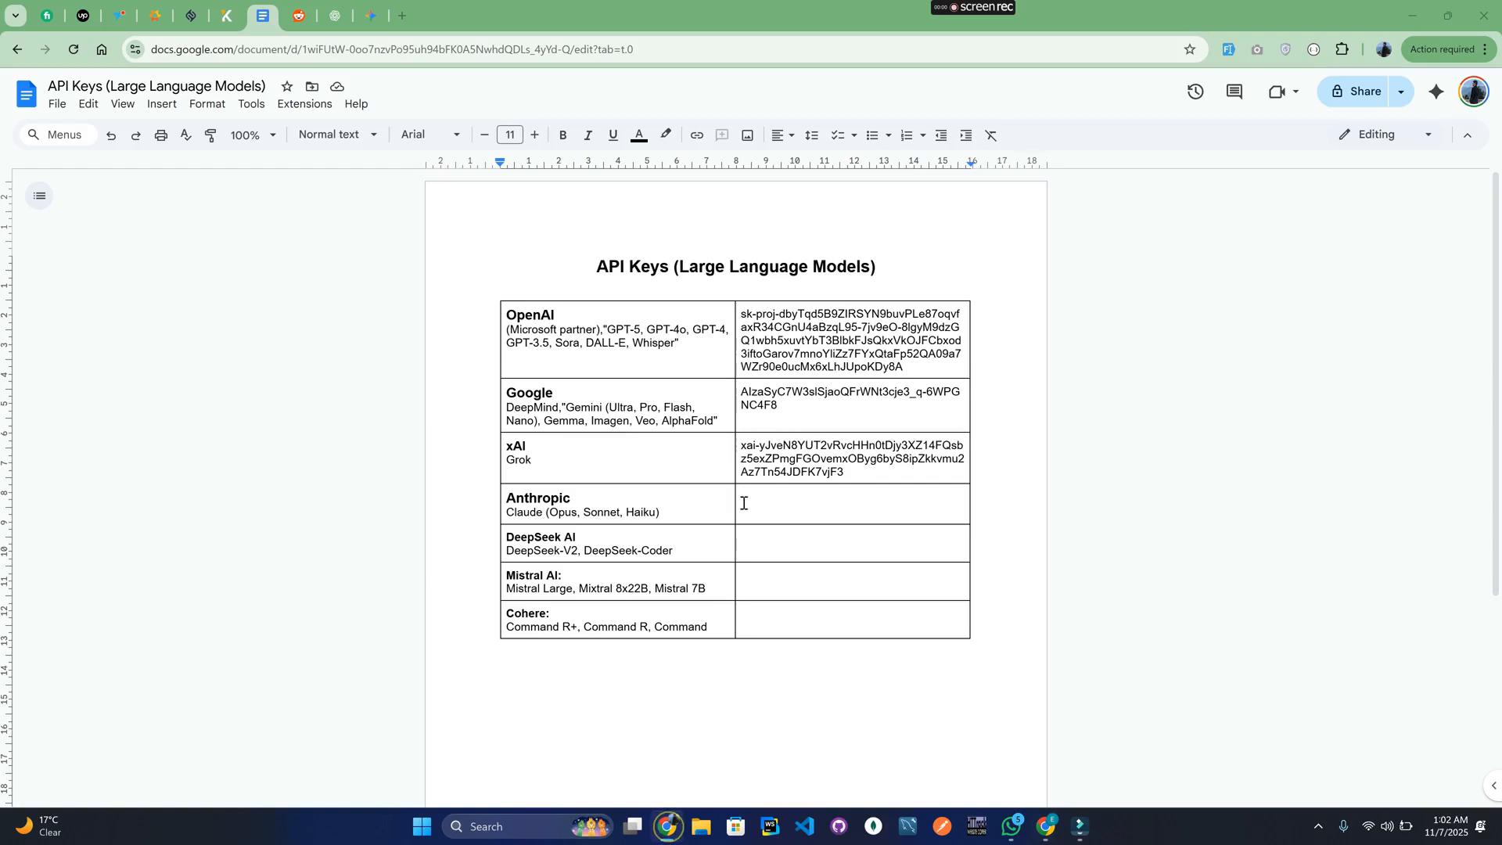
pyautogui.click(763, 495)
pyautogui.hotkey('ctrl', 'v')
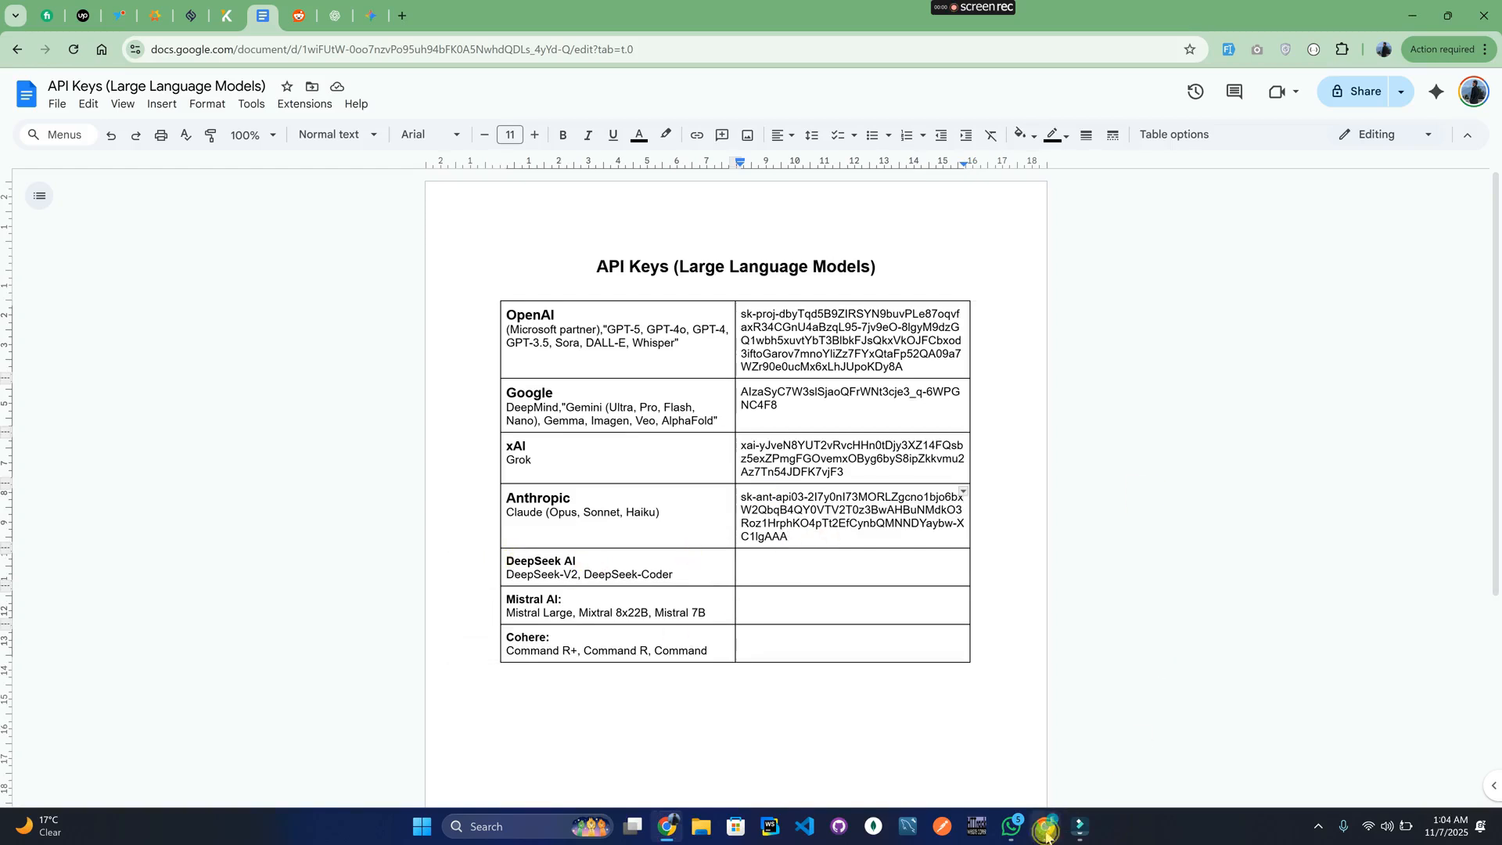
# Search for 'deepseek api key' in a new Chrome tab.
pyautogui.moveTo(1047, 834)
pyautogui.click(1011, 783)
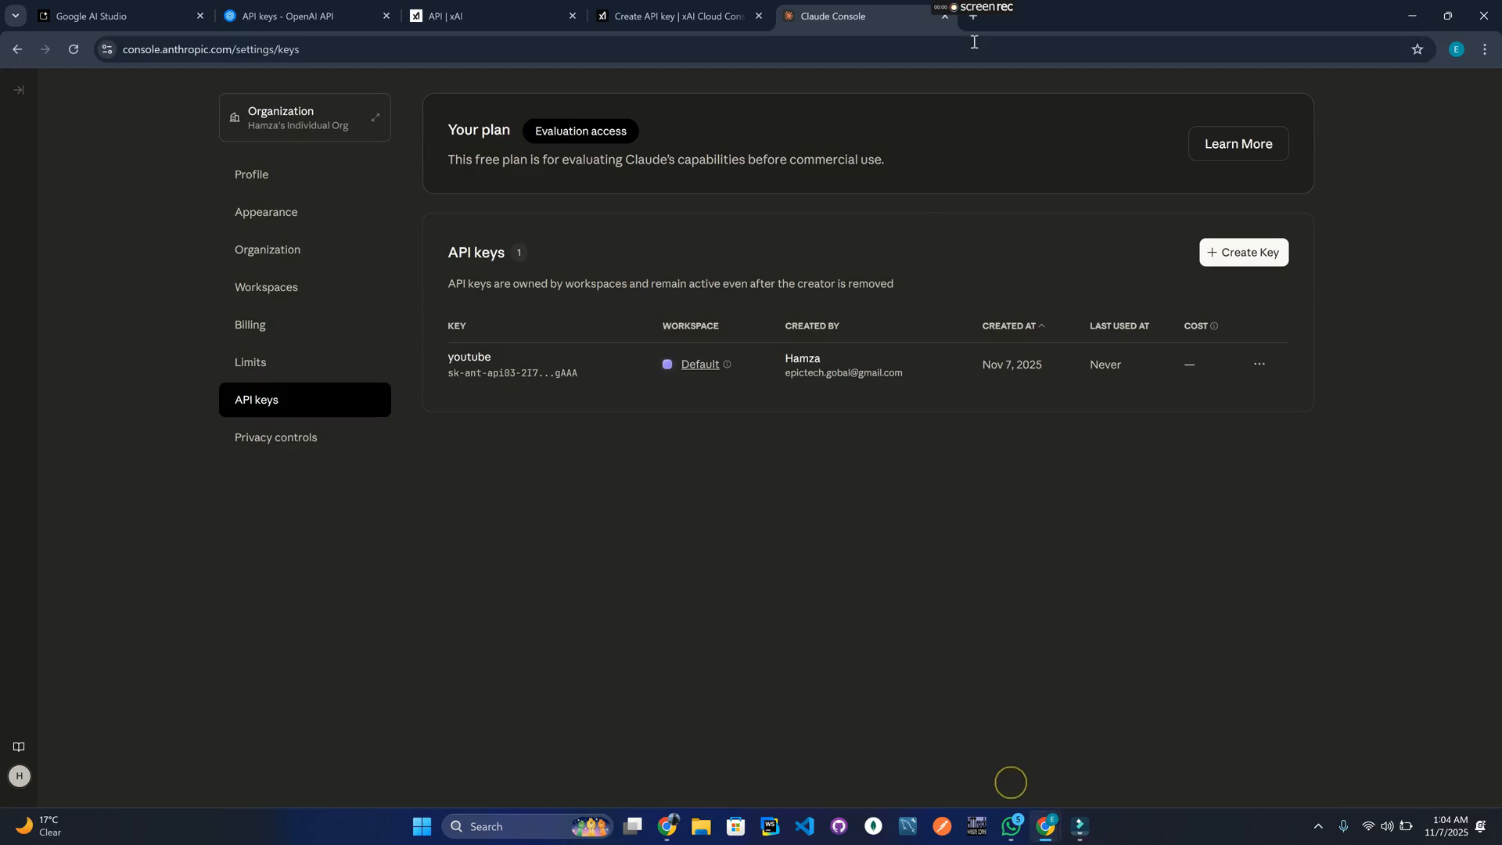
pyautogui.click(972, 15)
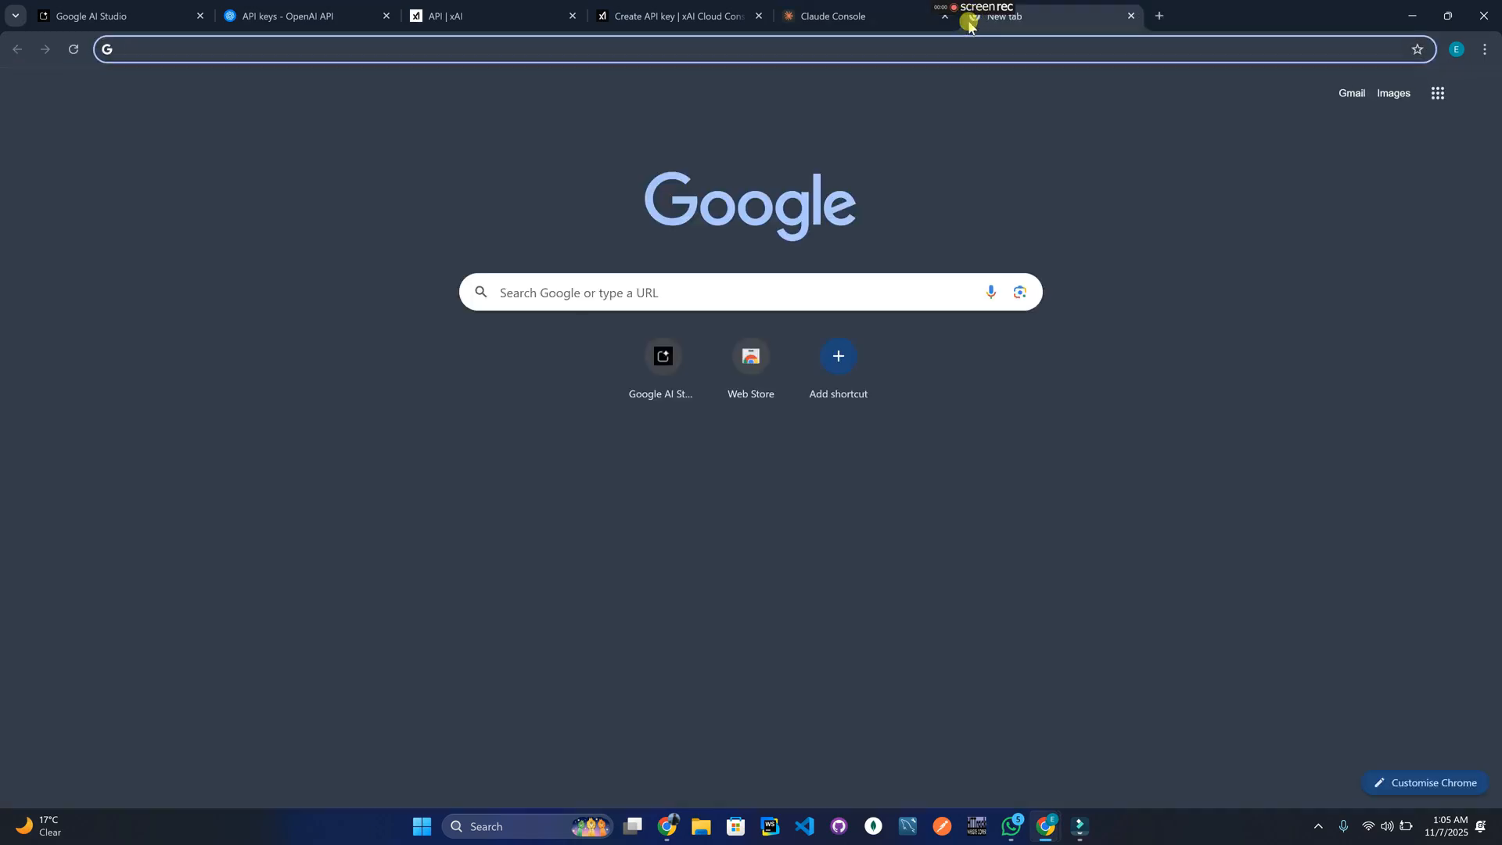
pyautogui.write('deepseek api key')
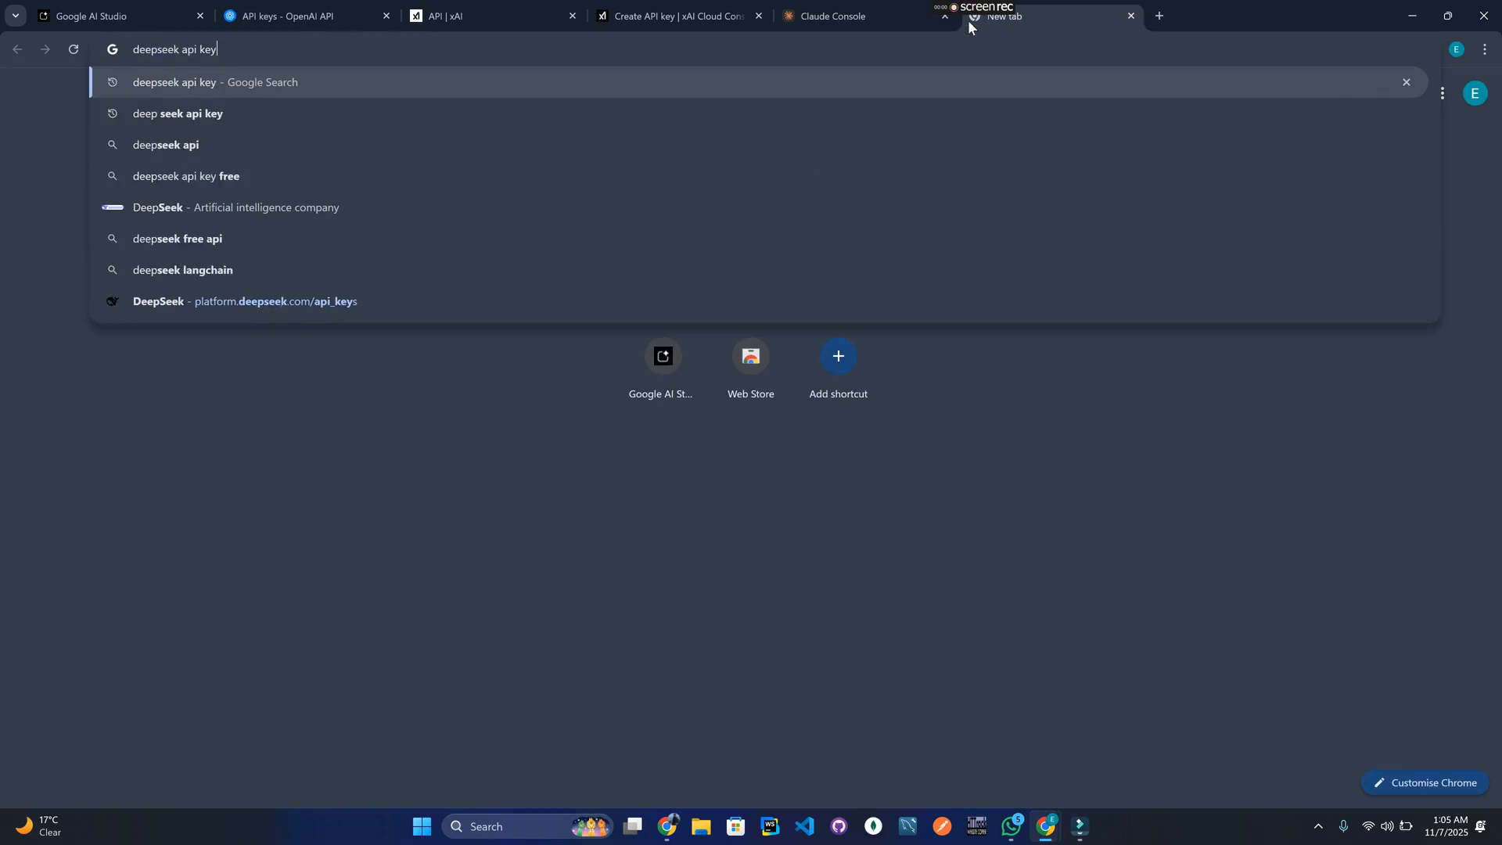
pyautogui.press('Return')
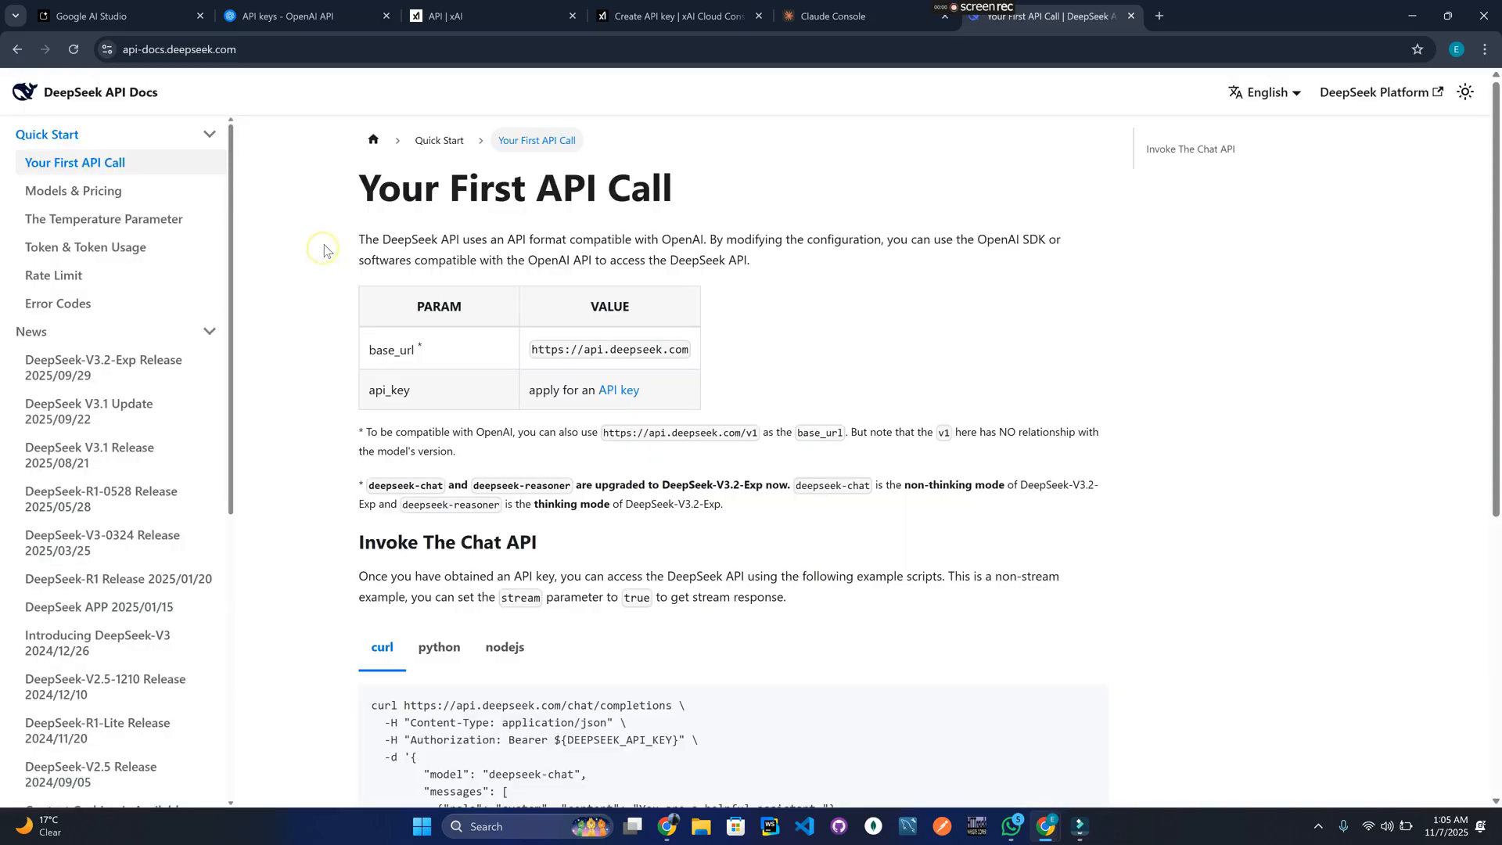
# Log in to DeepSeek Platform with the Google account and open its API keys list.
pyautogui.click(612, 399)
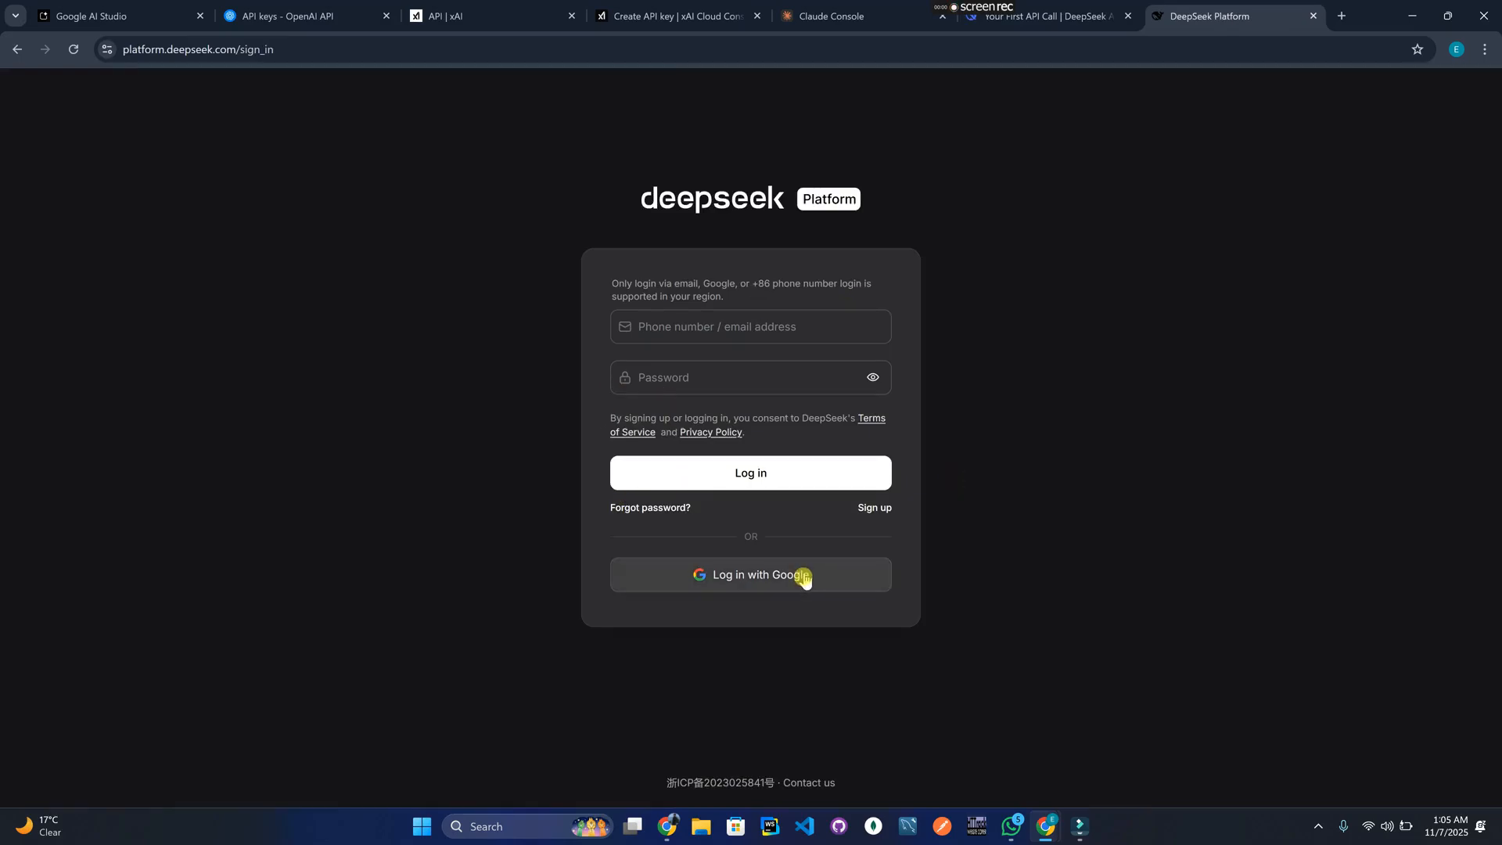
pyautogui.click(762, 579)
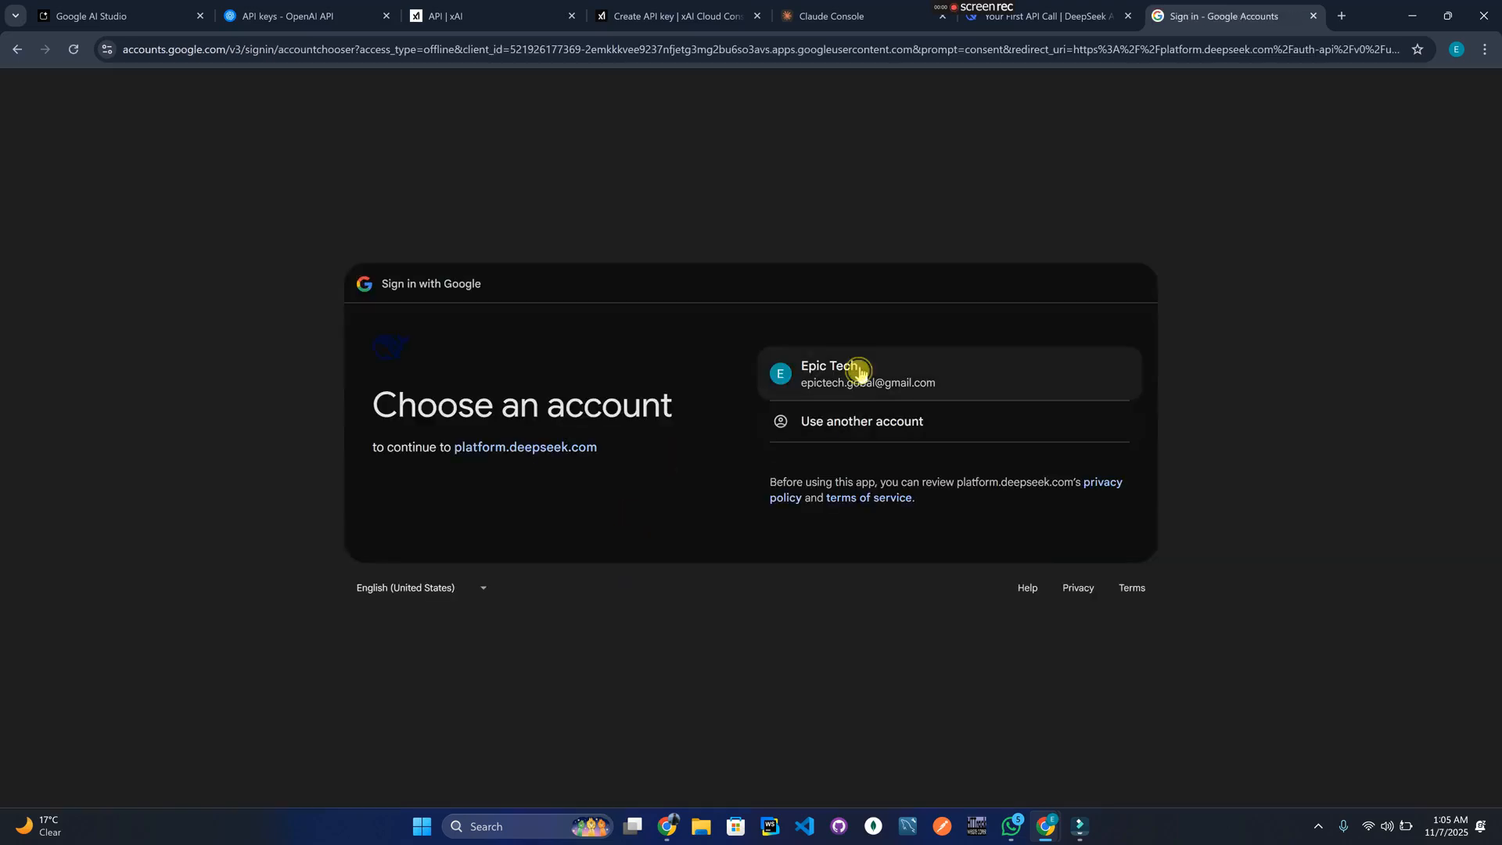
pyautogui.click(862, 374)
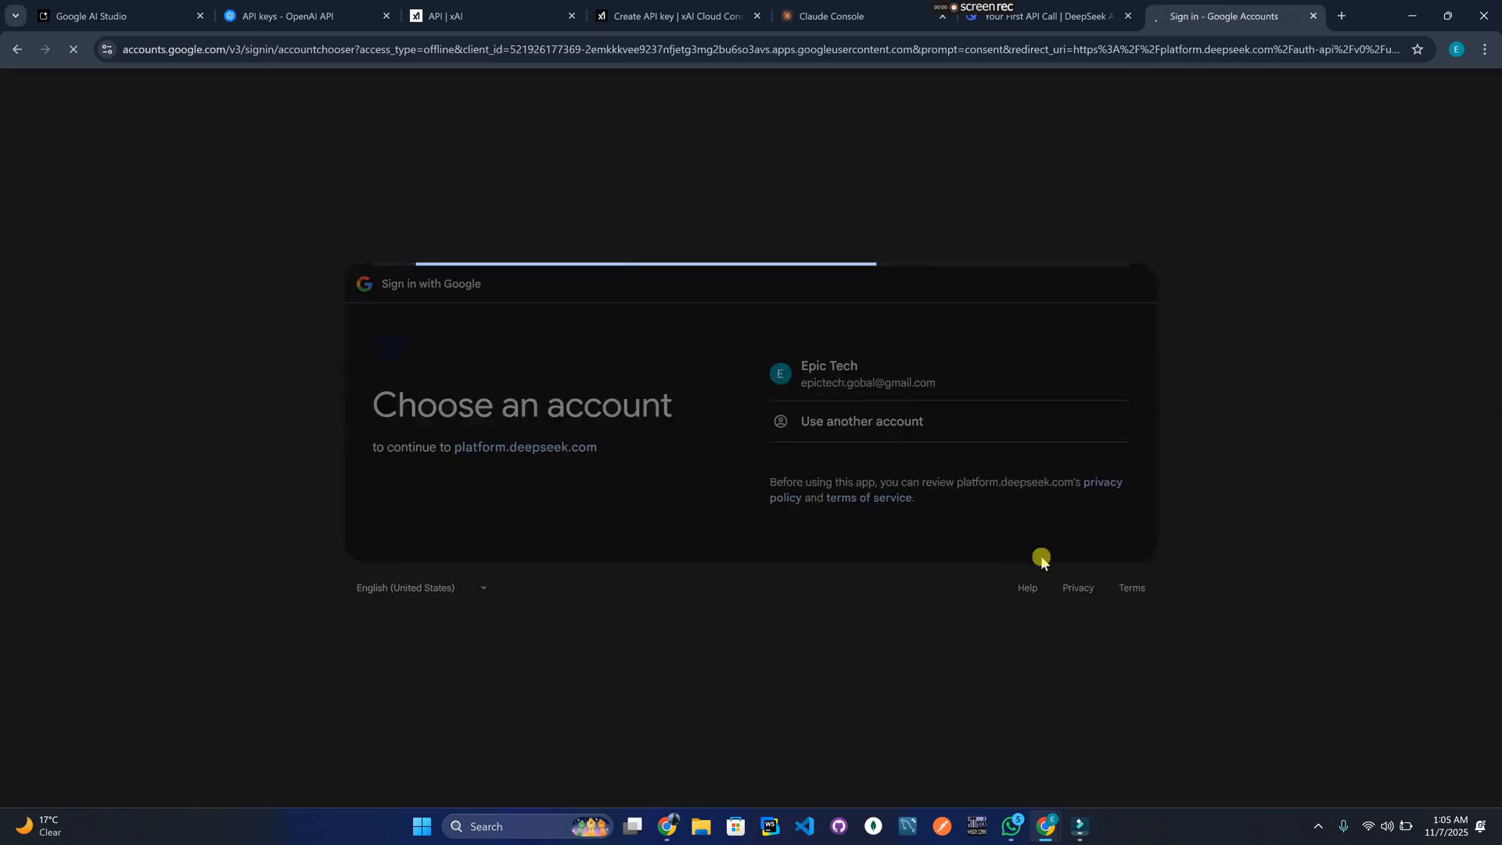
pyautogui.click(1027, 591)
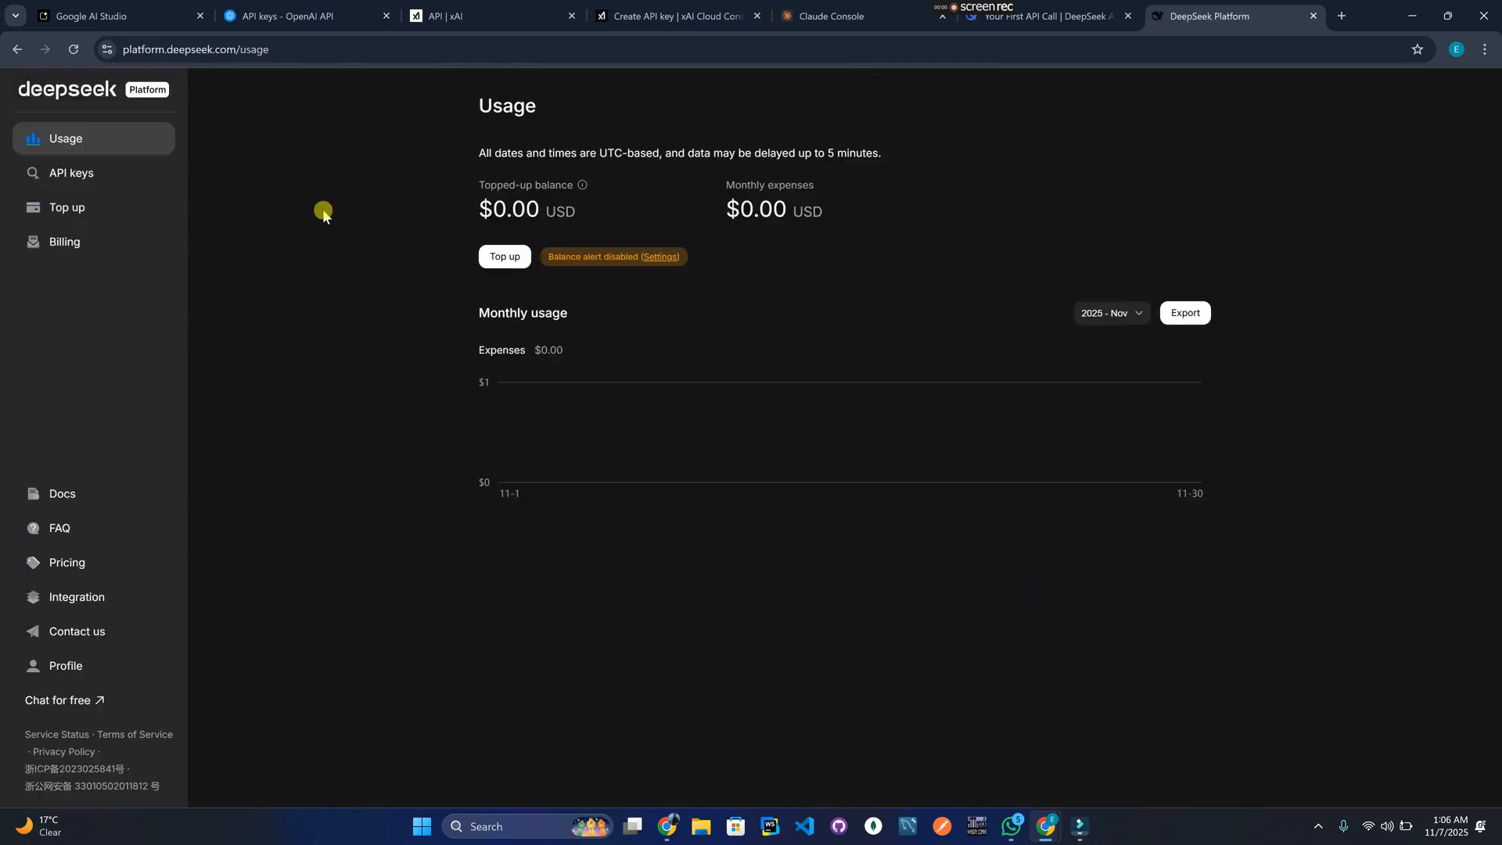
pyautogui.click(112, 179)
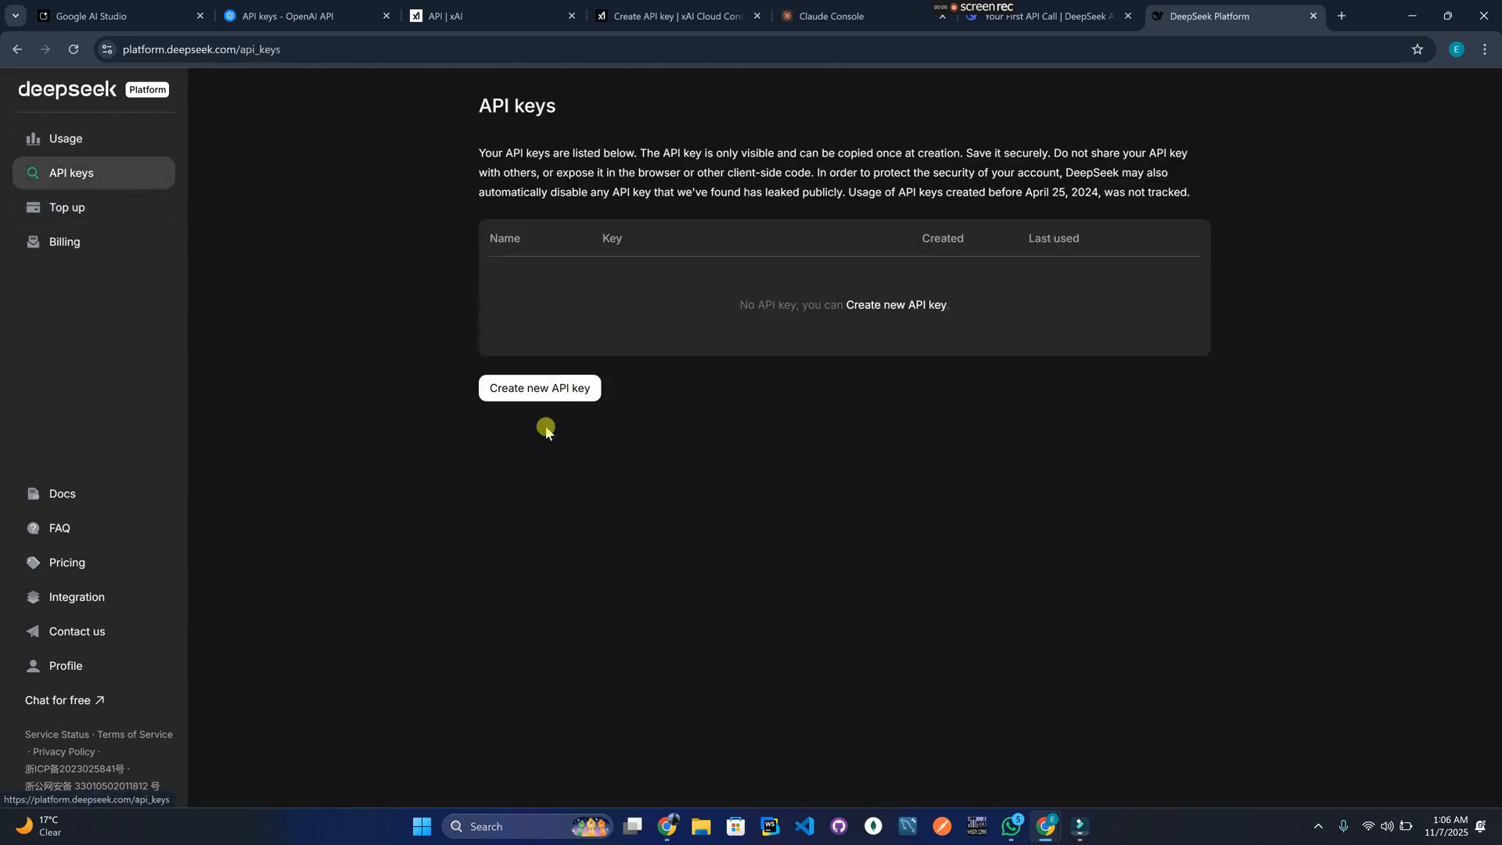
# Create a DeepSeek API key named 'Youtube' and copy it.
pyautogui.click(529, 389)
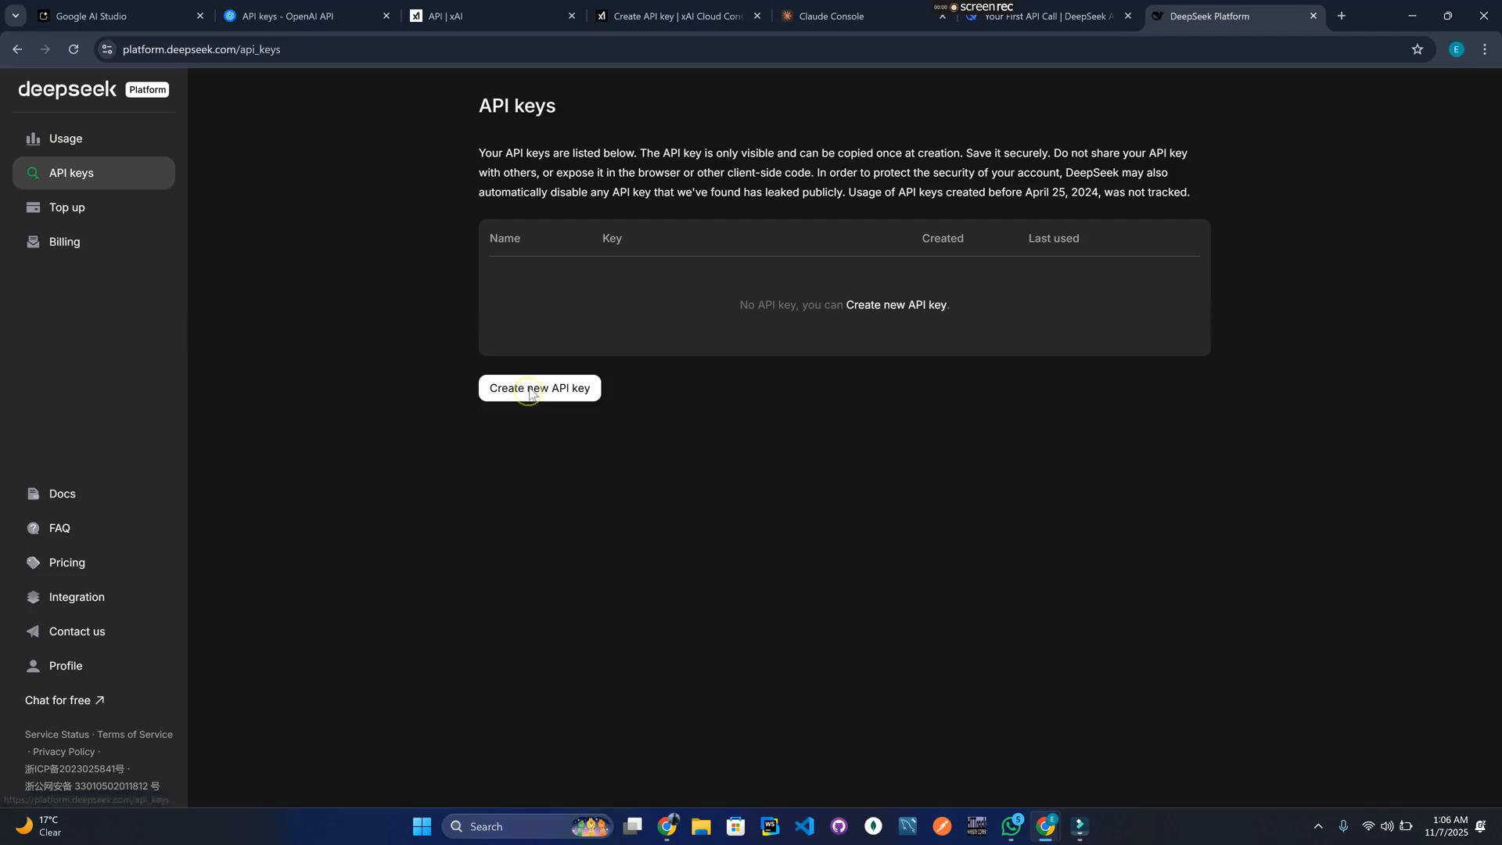
pyautogui.write('Youtube')
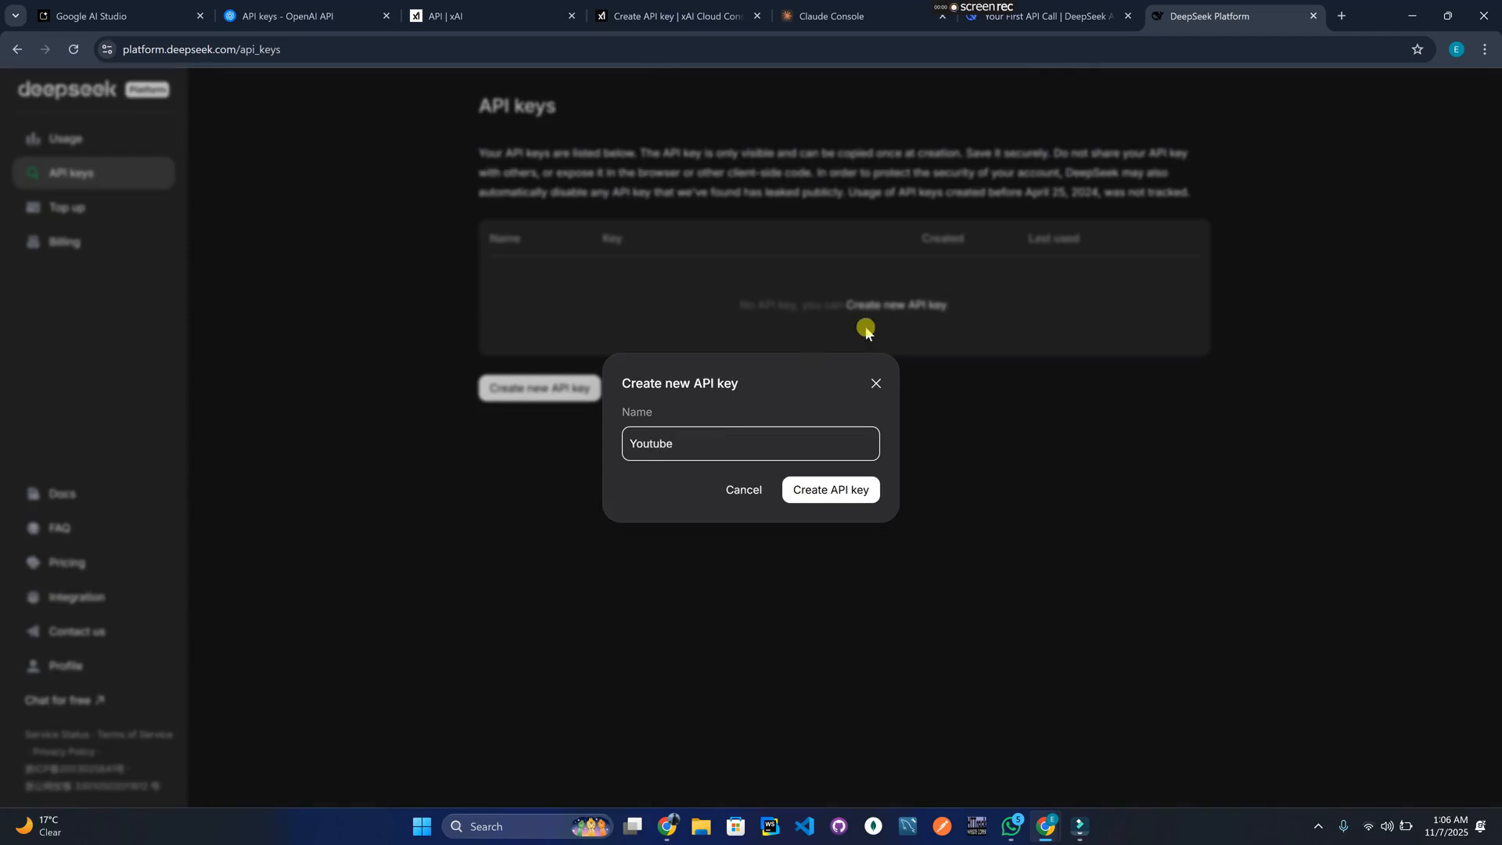
pyautogui.click(836, 491)
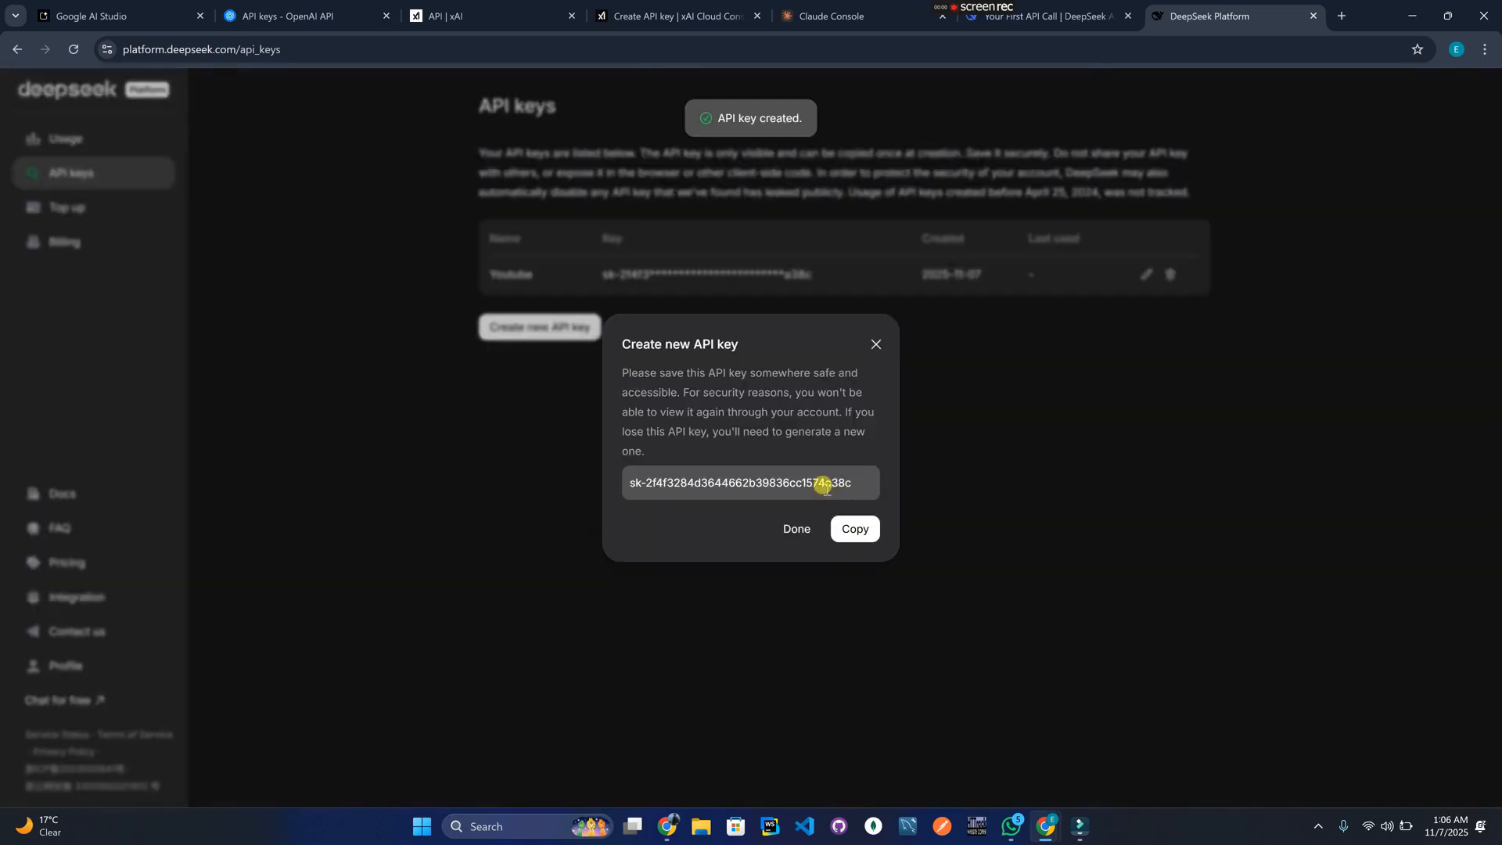
pyautogui.click(823, 485)
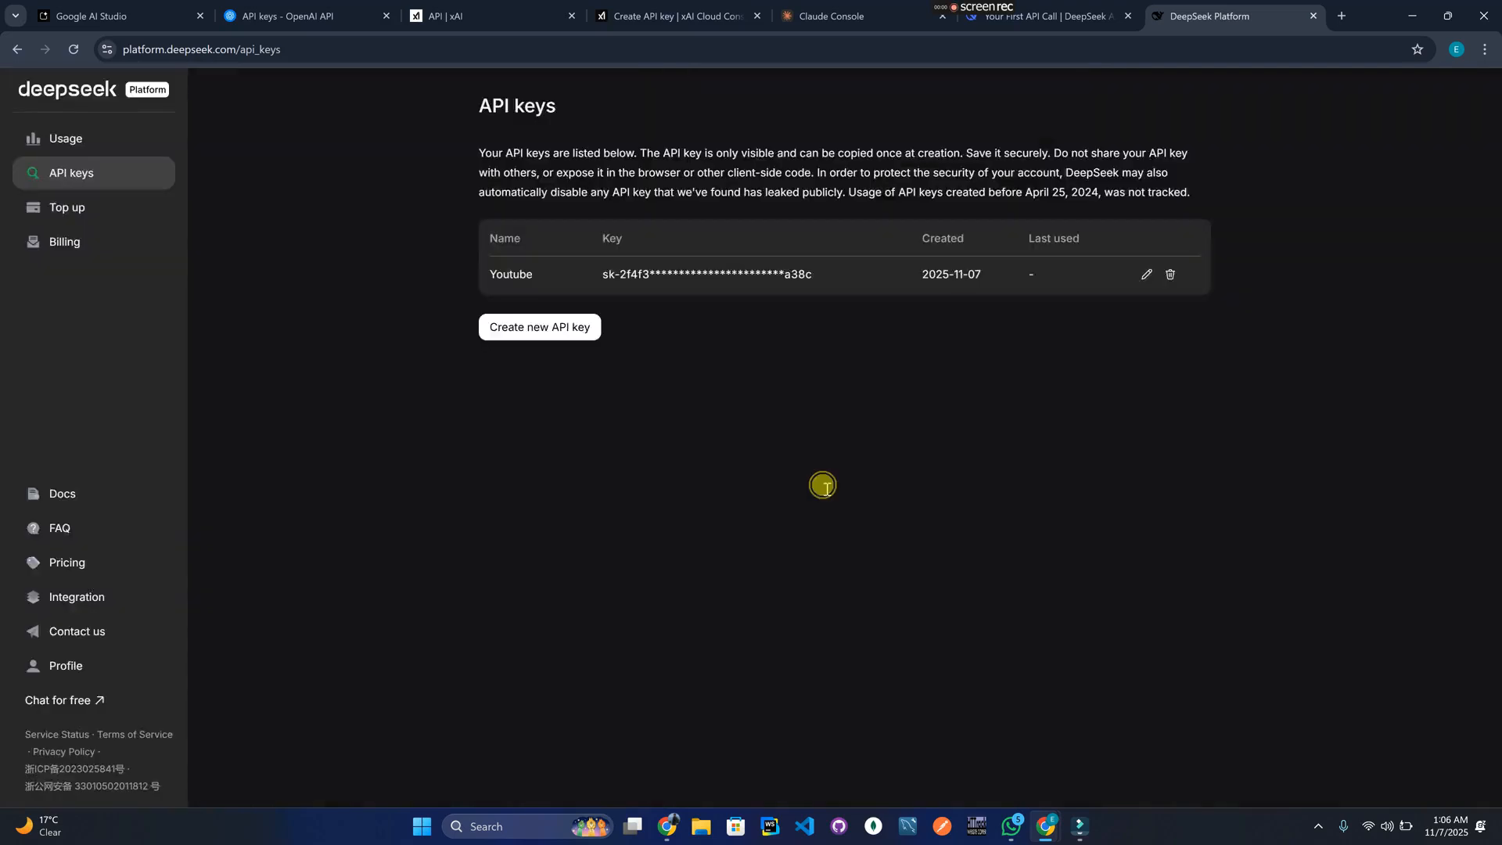
pyautogui.click(846, 517)
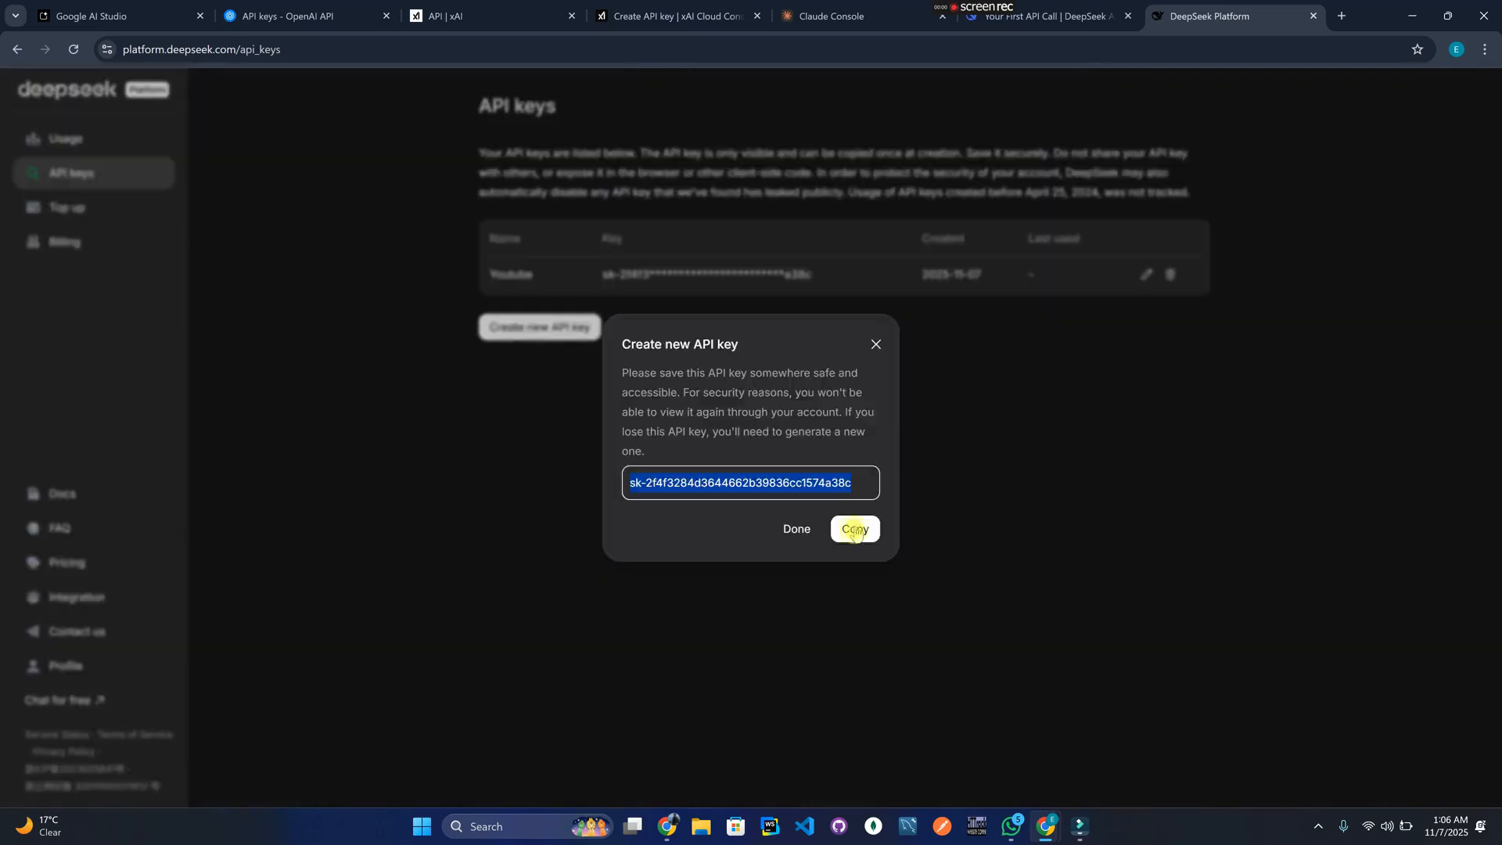
pyautogui.click(855, 528)
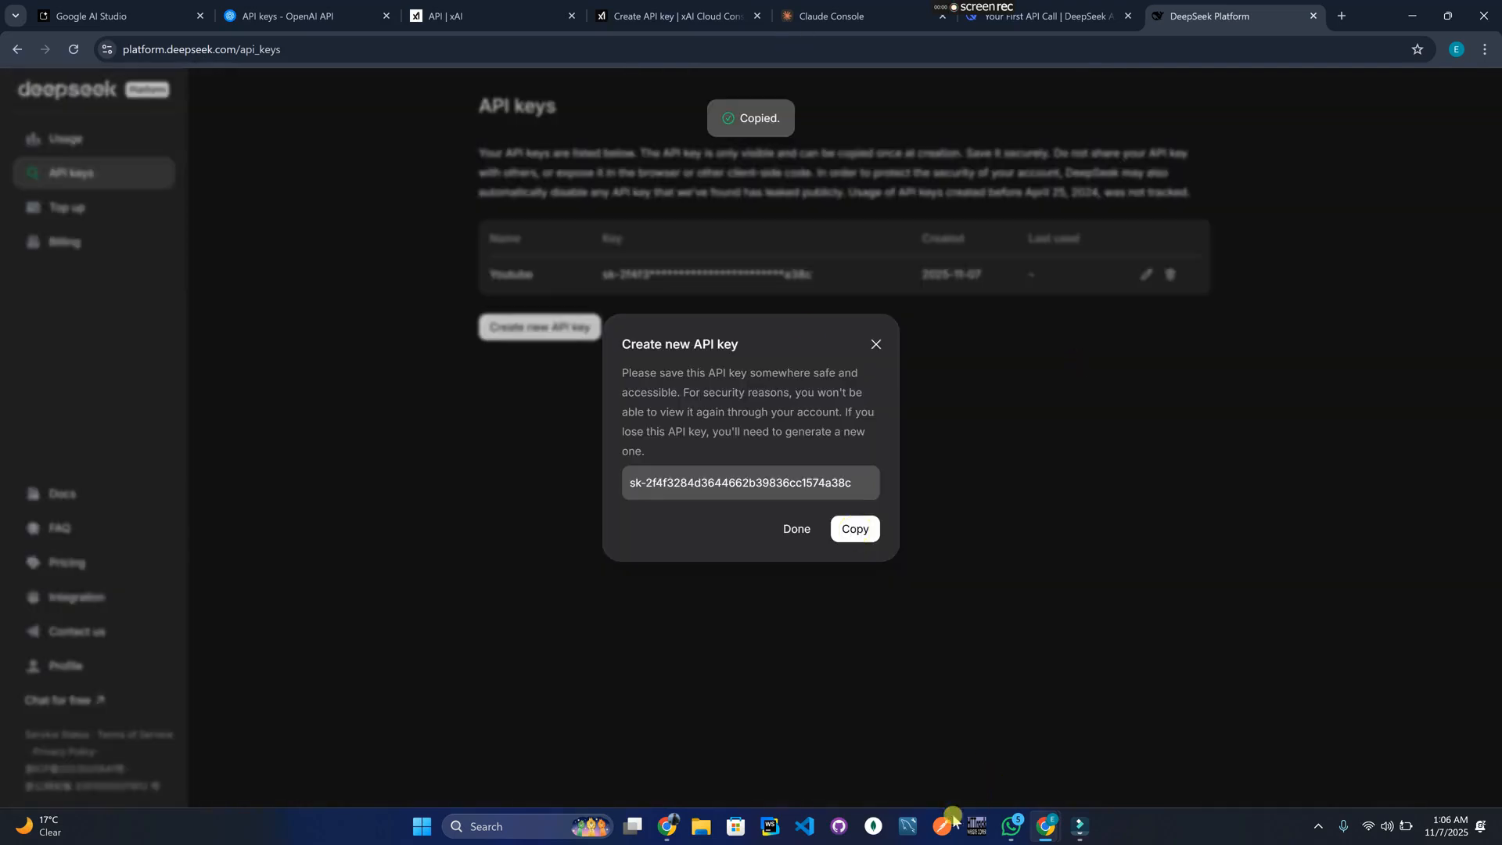
# Paste the DeepSeek key into the DeepSeek row's empty cell in the API Keys table.
pyautogui.click(668, 826)
pyautogui.click(882, 570)
pyautogui.hotkey('ctrl', 'v')
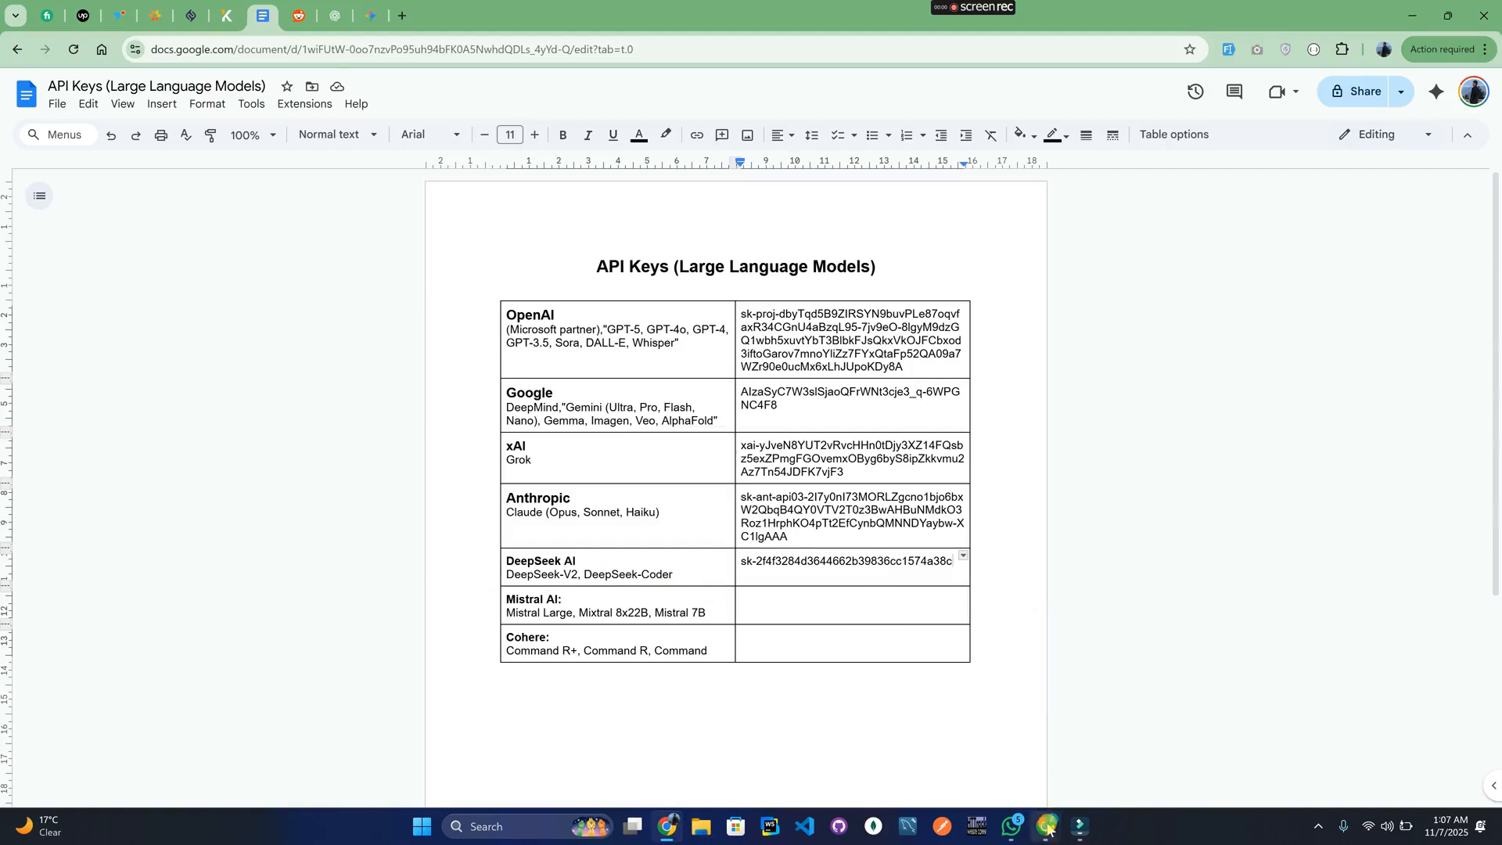
pyautogui.moveTo(1047, 823)
pyautogui.click(1041, 794)
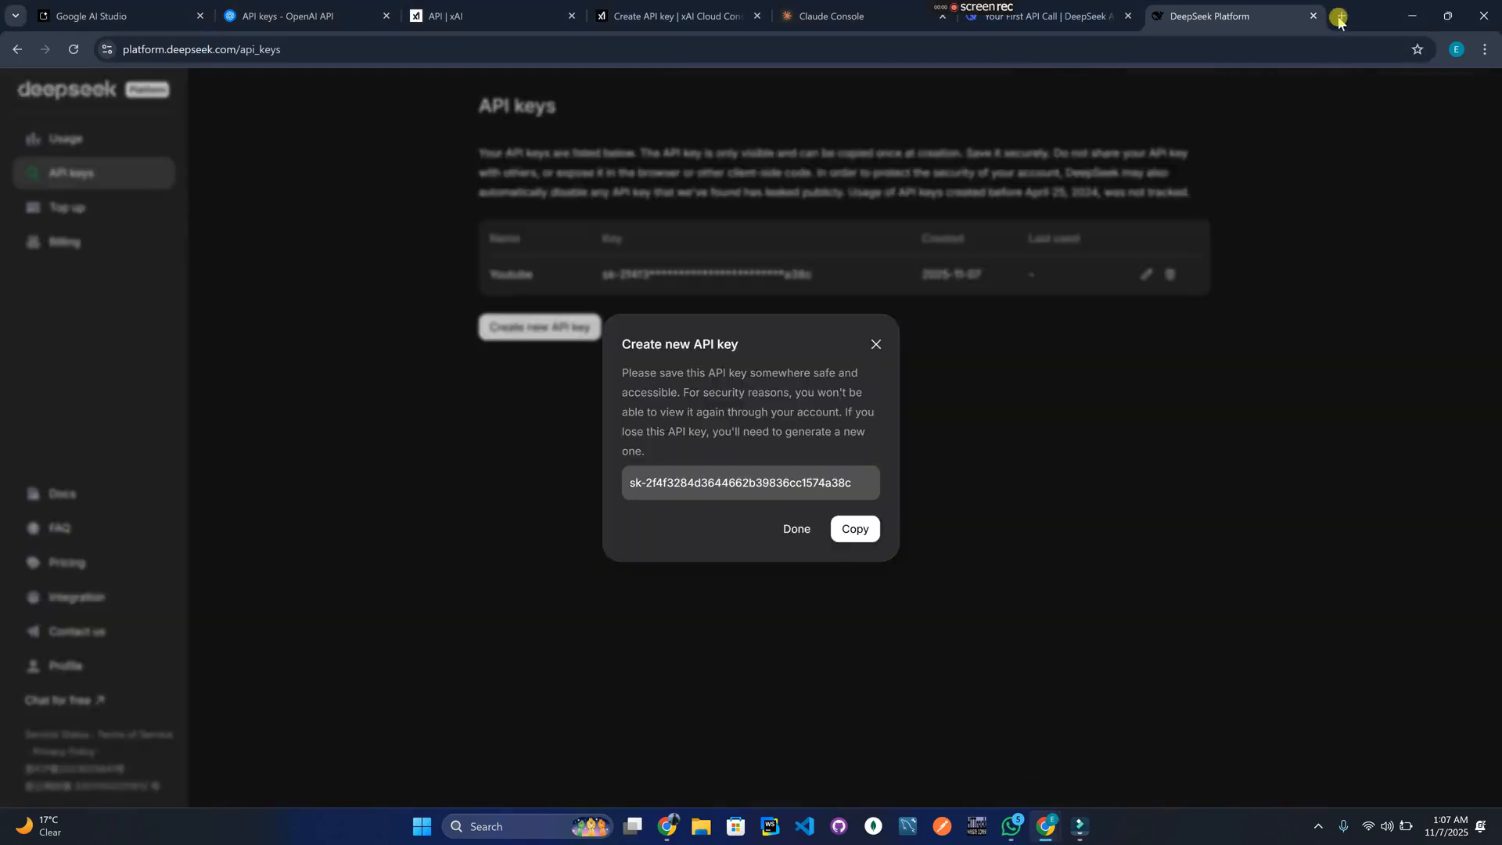
# Search Google for 'mistral api key' in a new browser tab.
pyautogui.click(1341, 17)
pyautogui.write('mis')
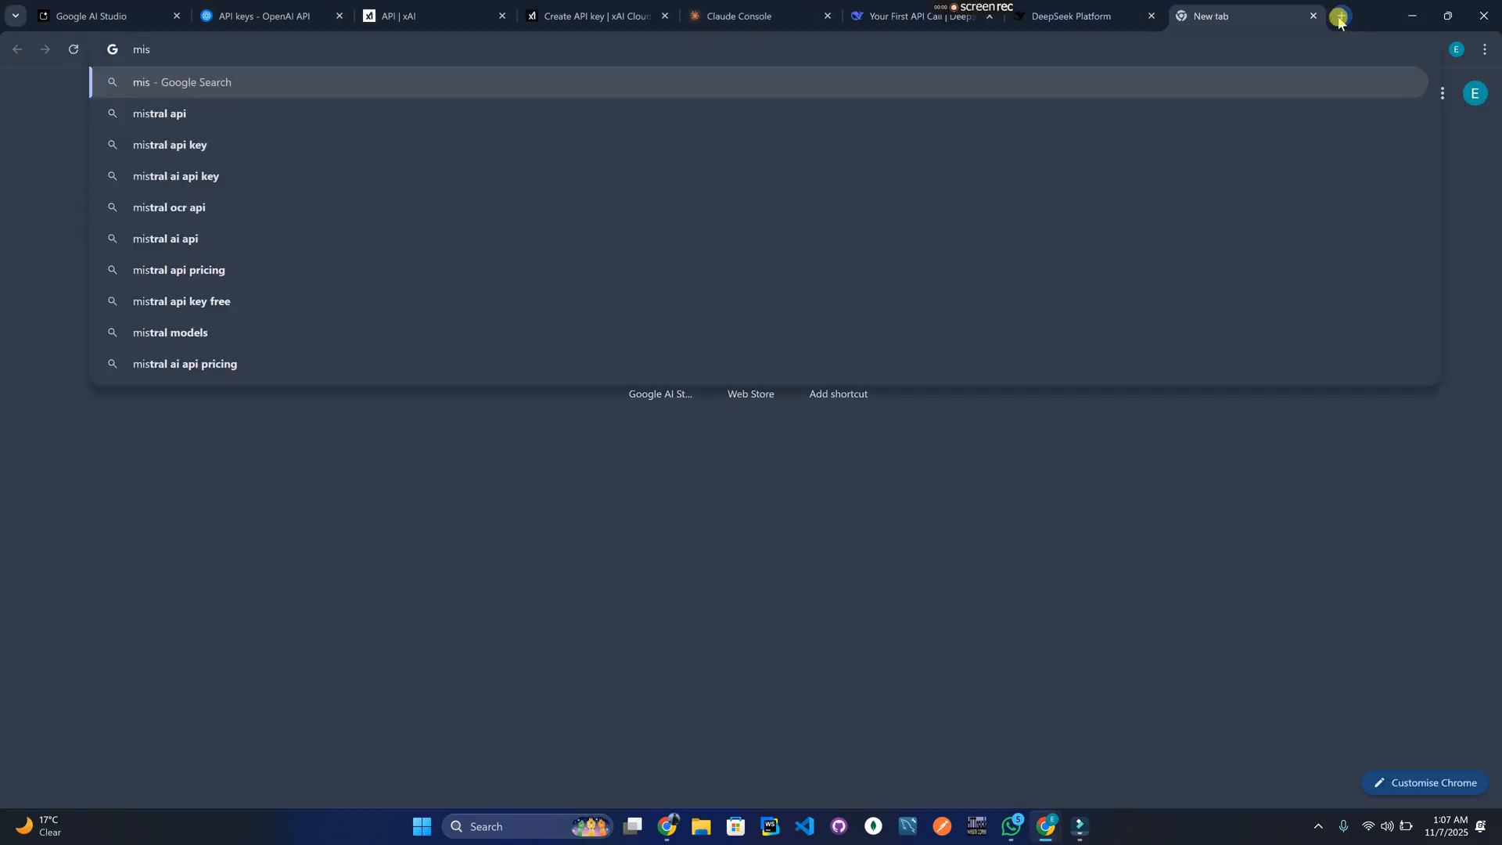
pyautogui.write('tralapi')
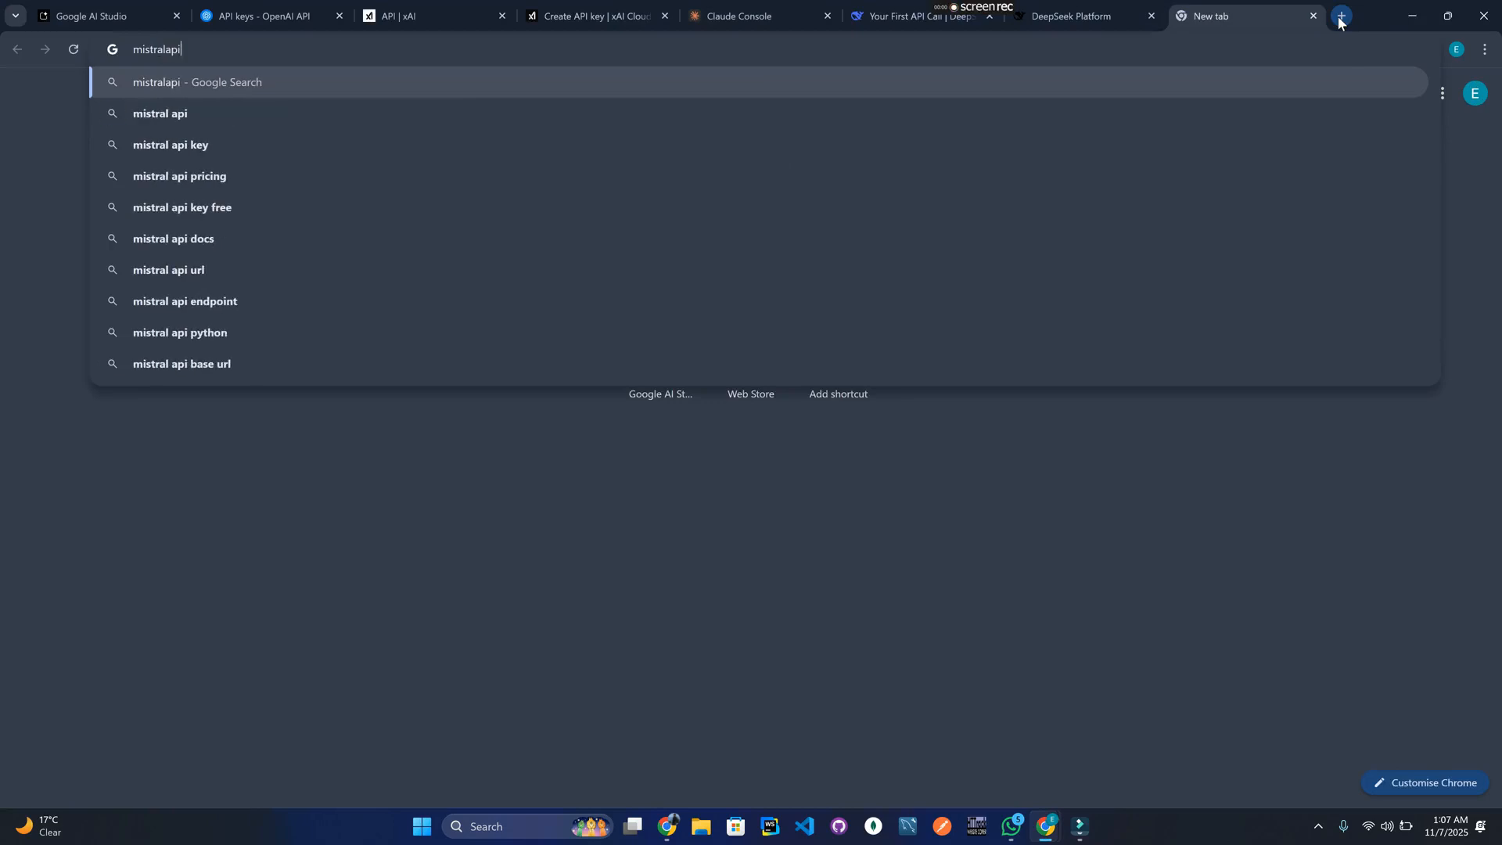
pyautogui.press('BackSpace')
pyautogui.press('BackSpace')
pyautogui.write('api key')
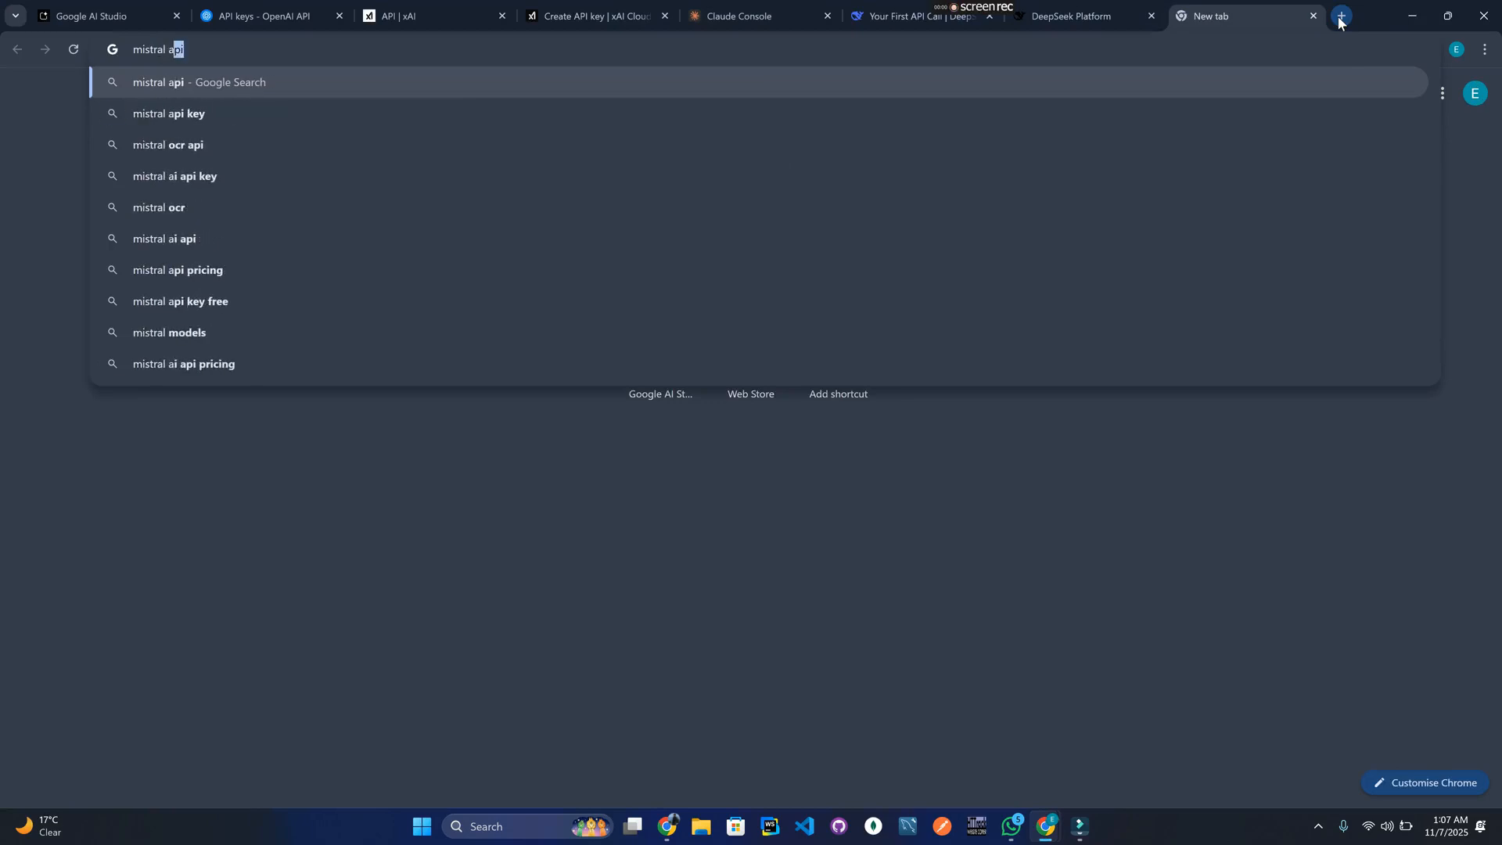
pyautogui.press('Return')
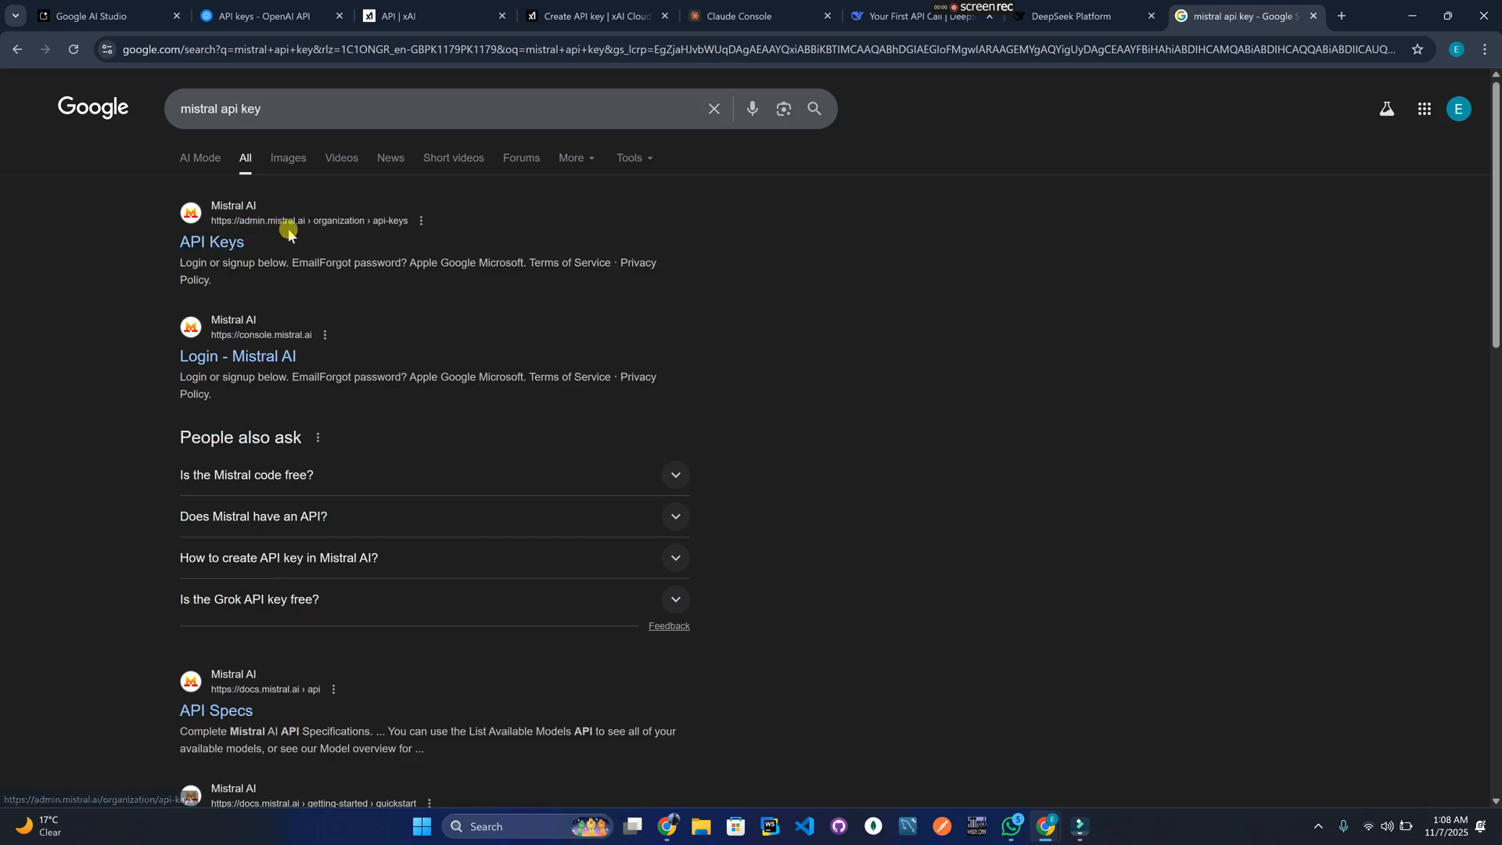
# Sign in to Mistral AI's API Keys page with the Google account.
pyautogui.click(211, 244)
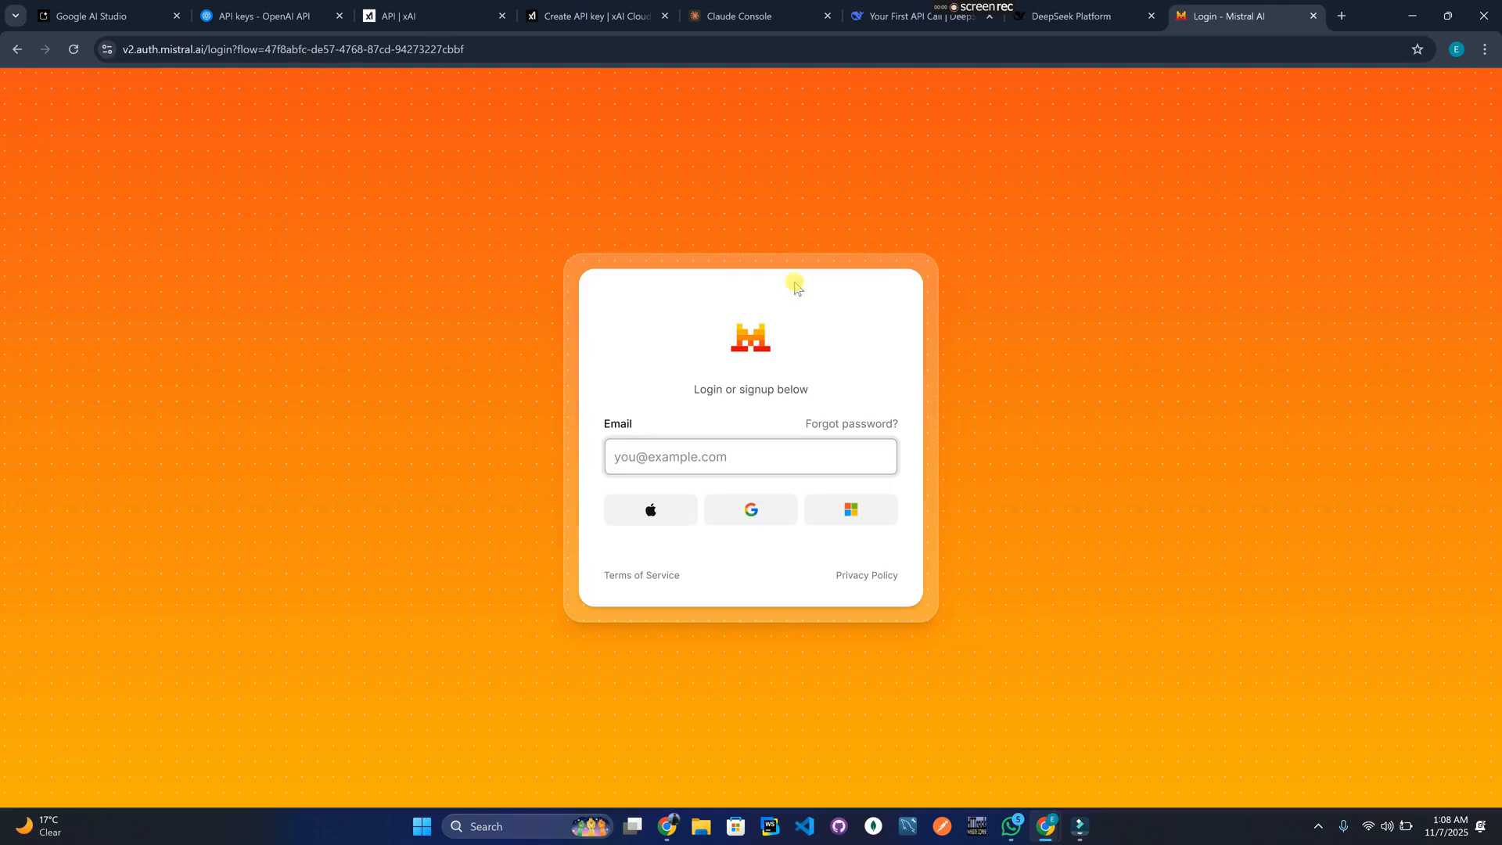
pyautogui.click(757, 514)
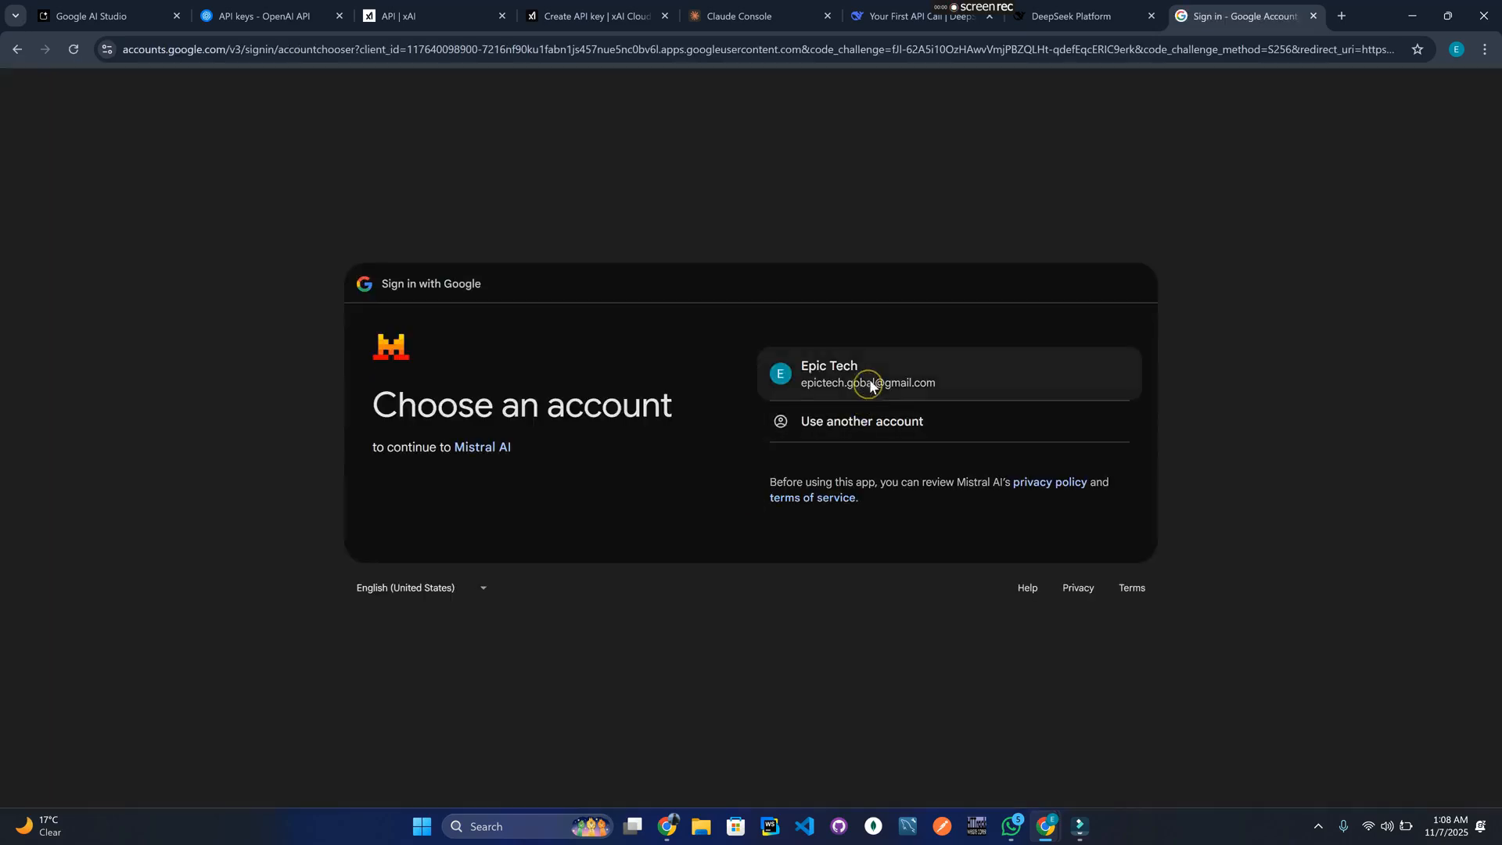
pyautogui.click(870, 385)
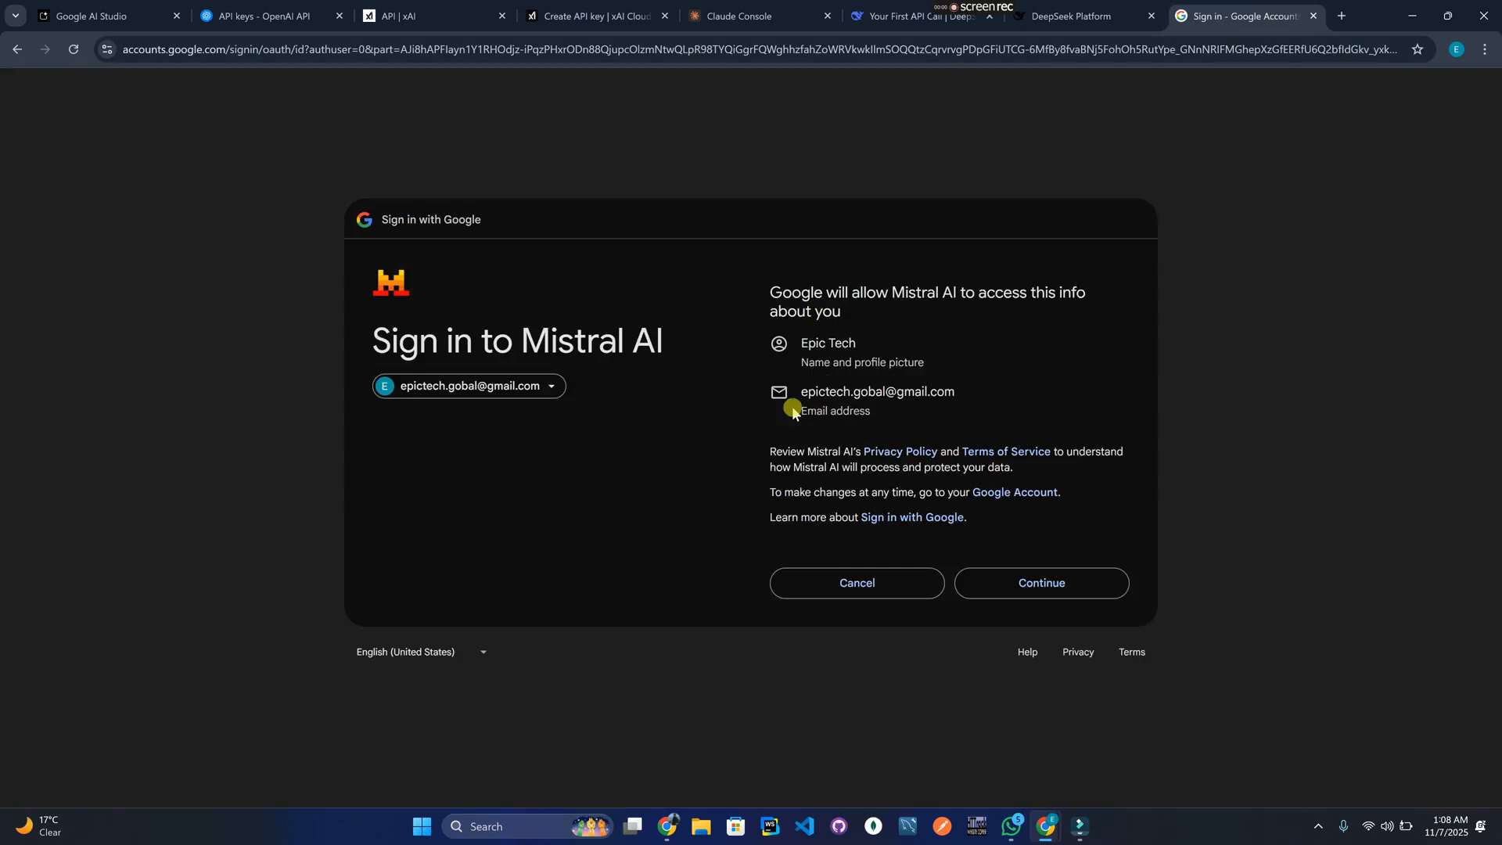
pyautogui.click(1054, 581)
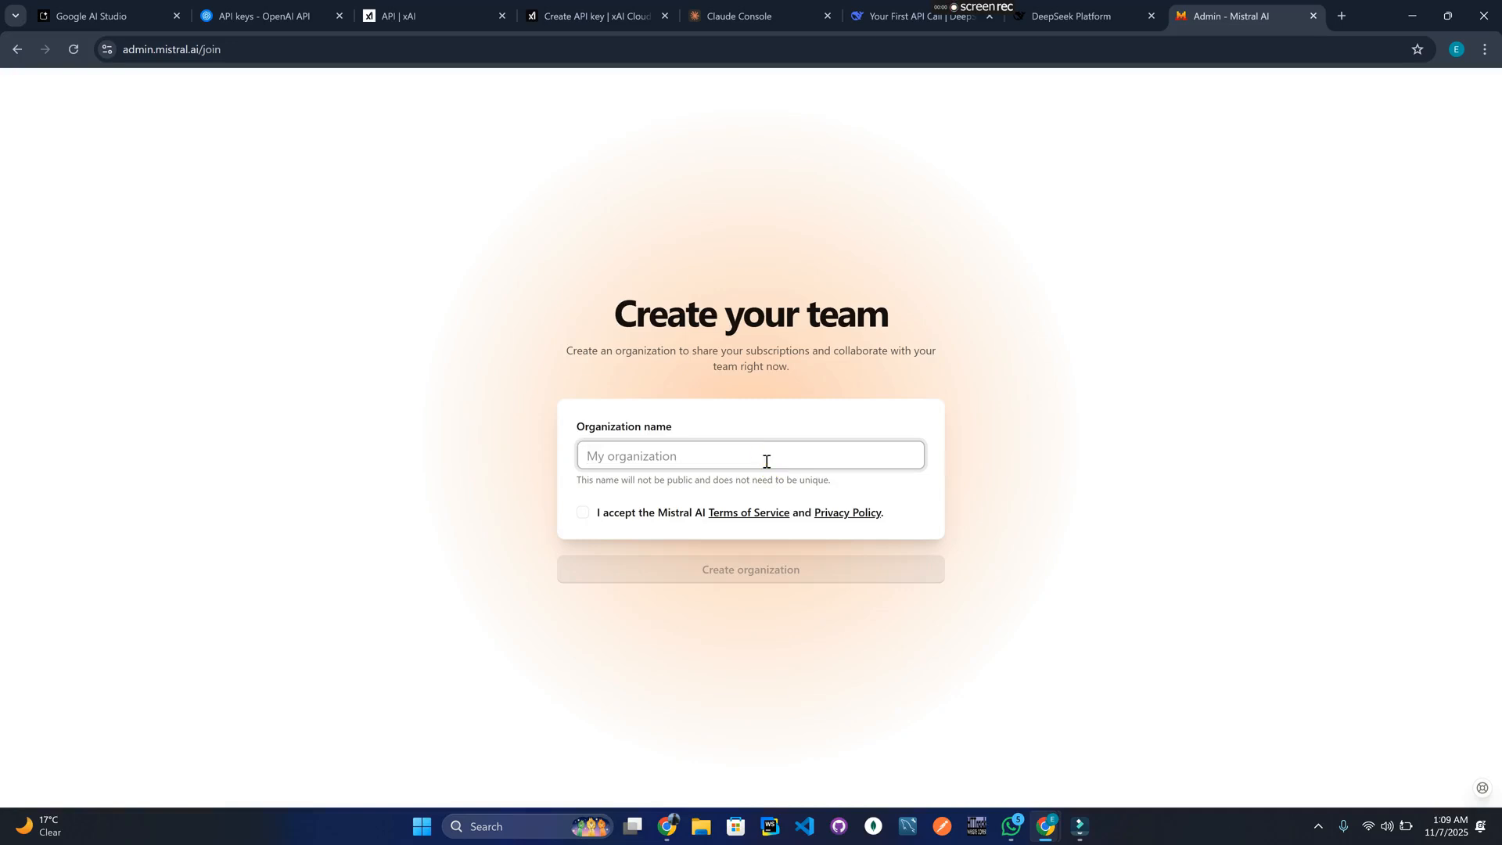
# Fill in 'Epic Tech' as the organization name, accept Mistral's terms, and create the organization.
pyautogui.click(766, 460)
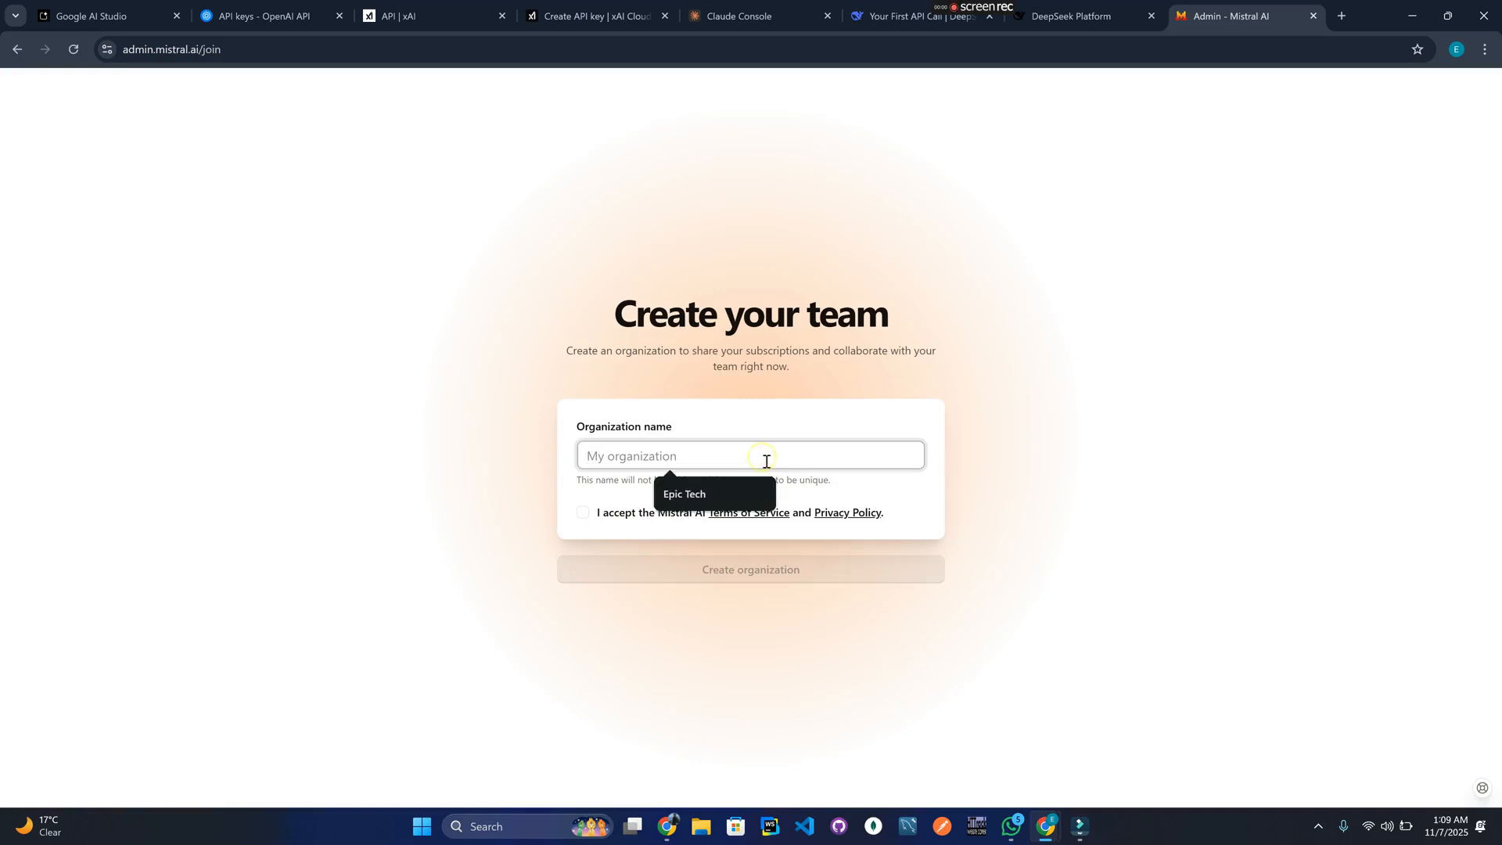
pyautogui.click(730, 492)
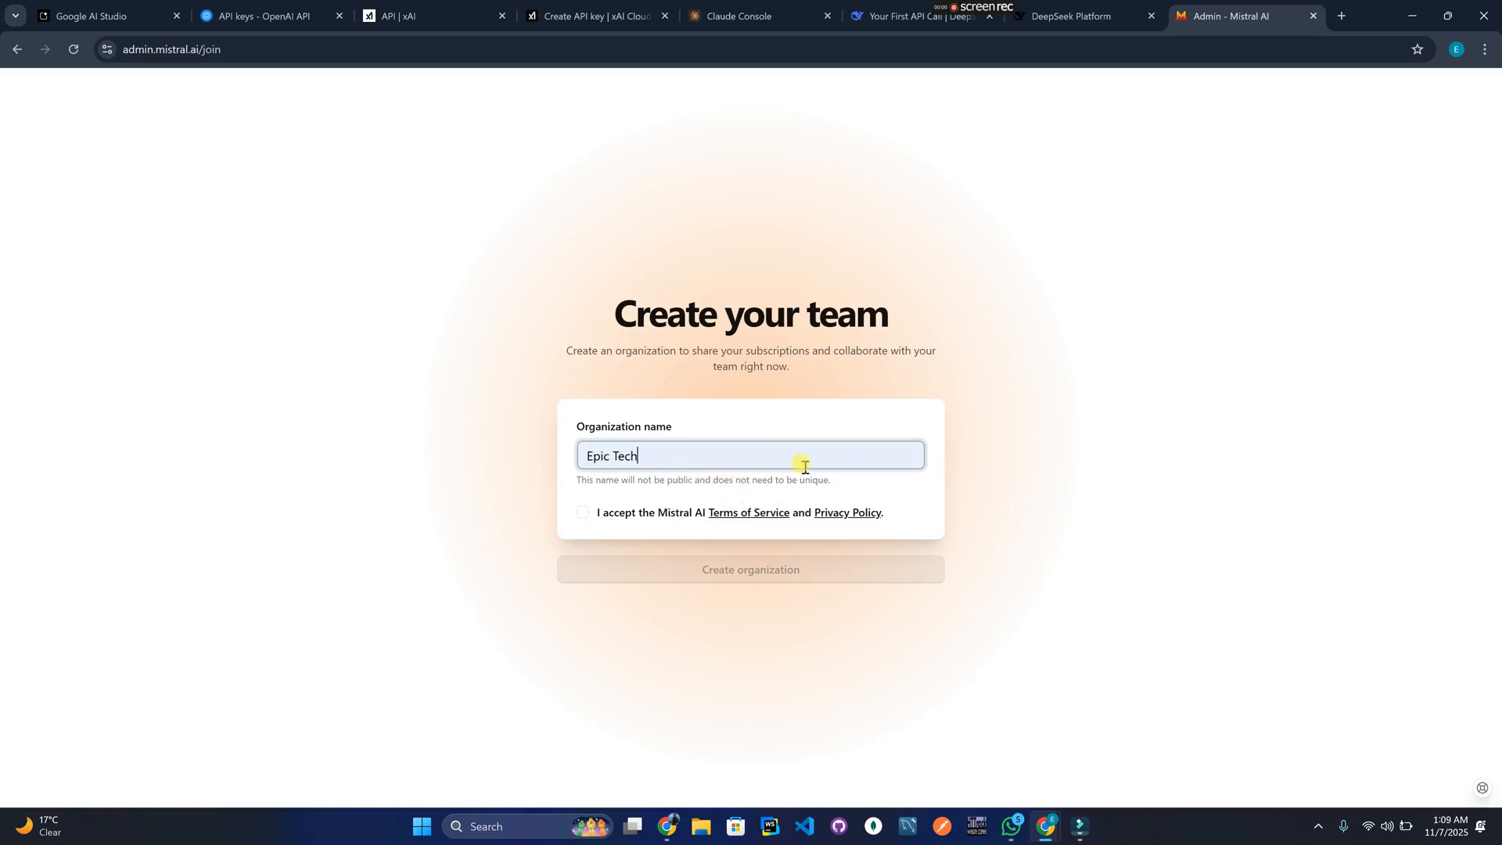
pyautogui.click(583, 516)
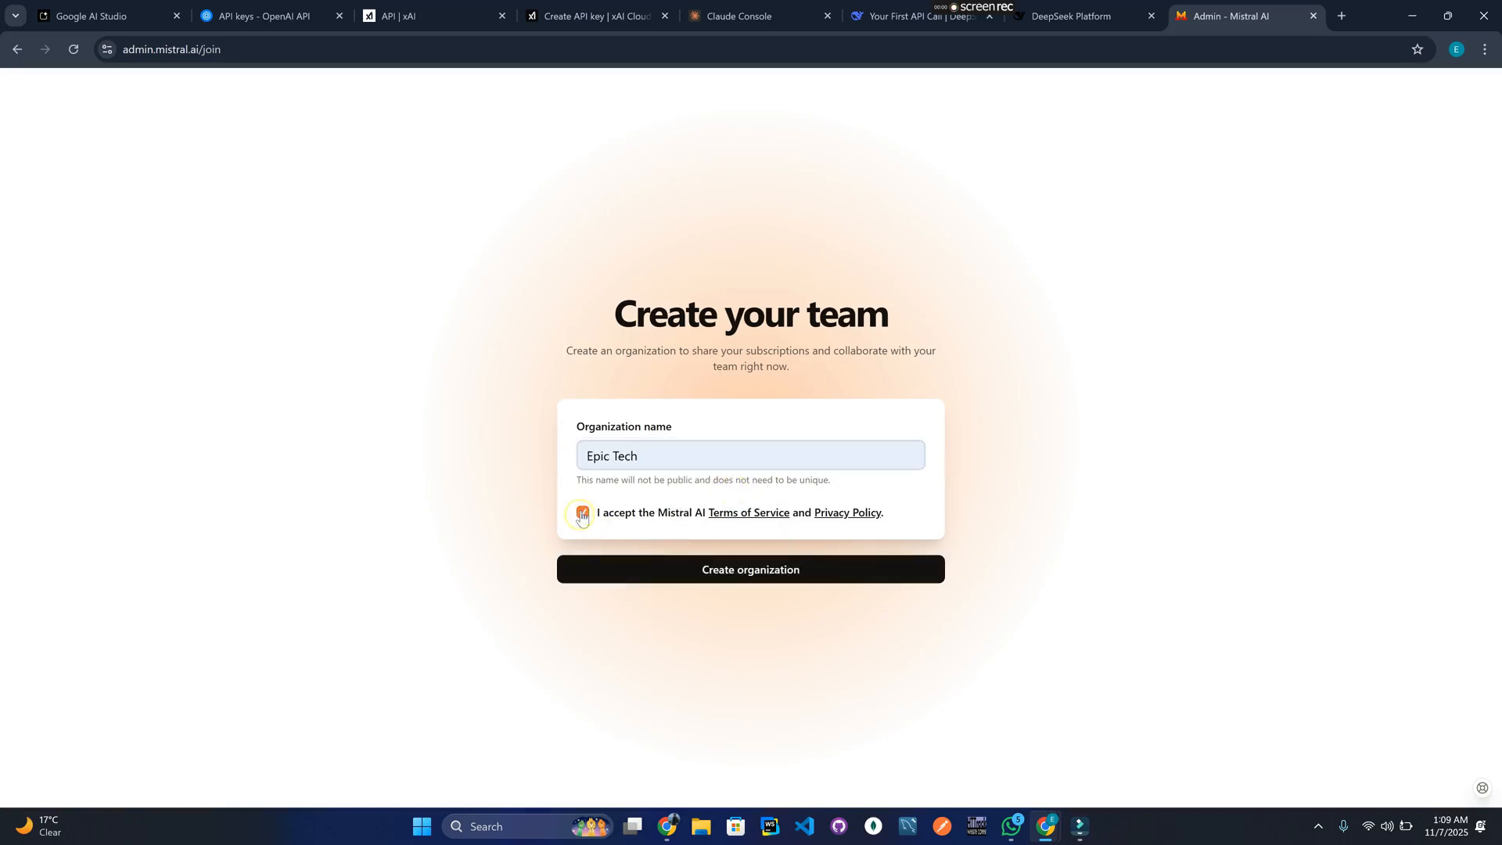
pyautogui.click(750, 572)
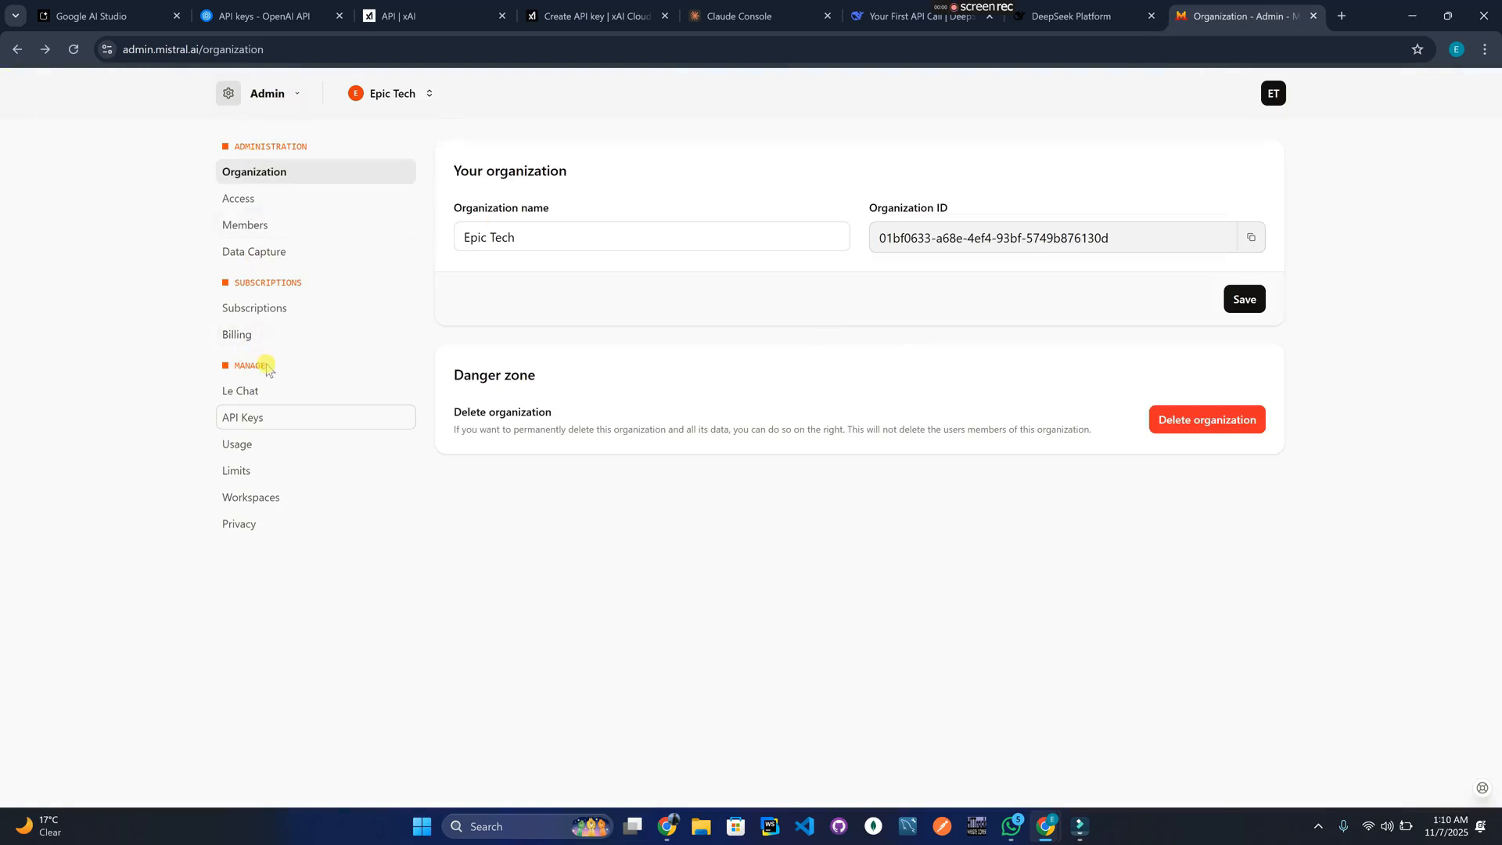
# From the API Keys page, choose the free Experiment plan, accept its terms, and subscribe.
pyautogui.click(286, 419)
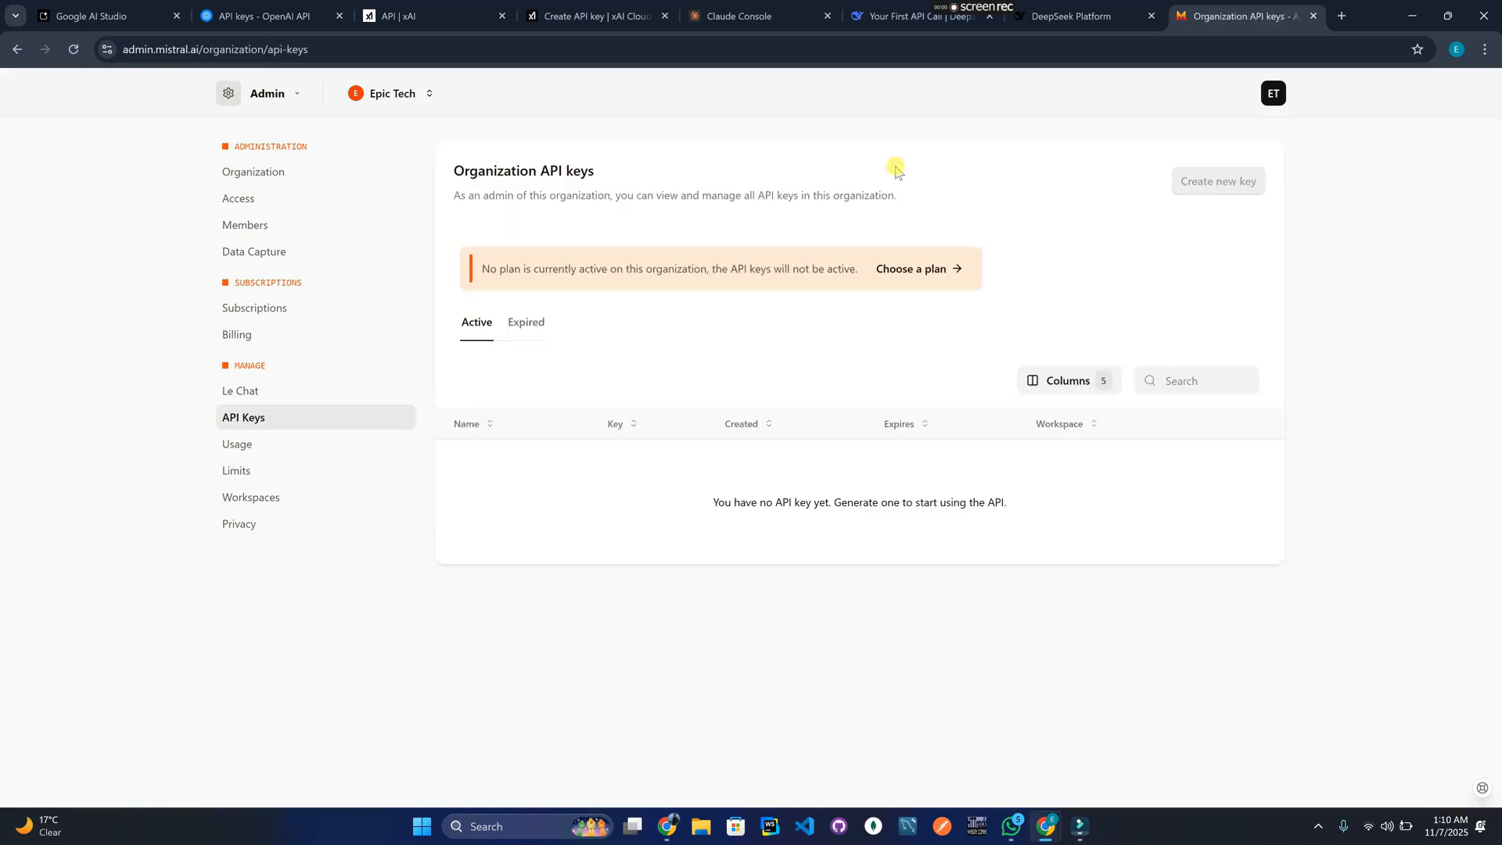
pyautogui.click(902, 273)
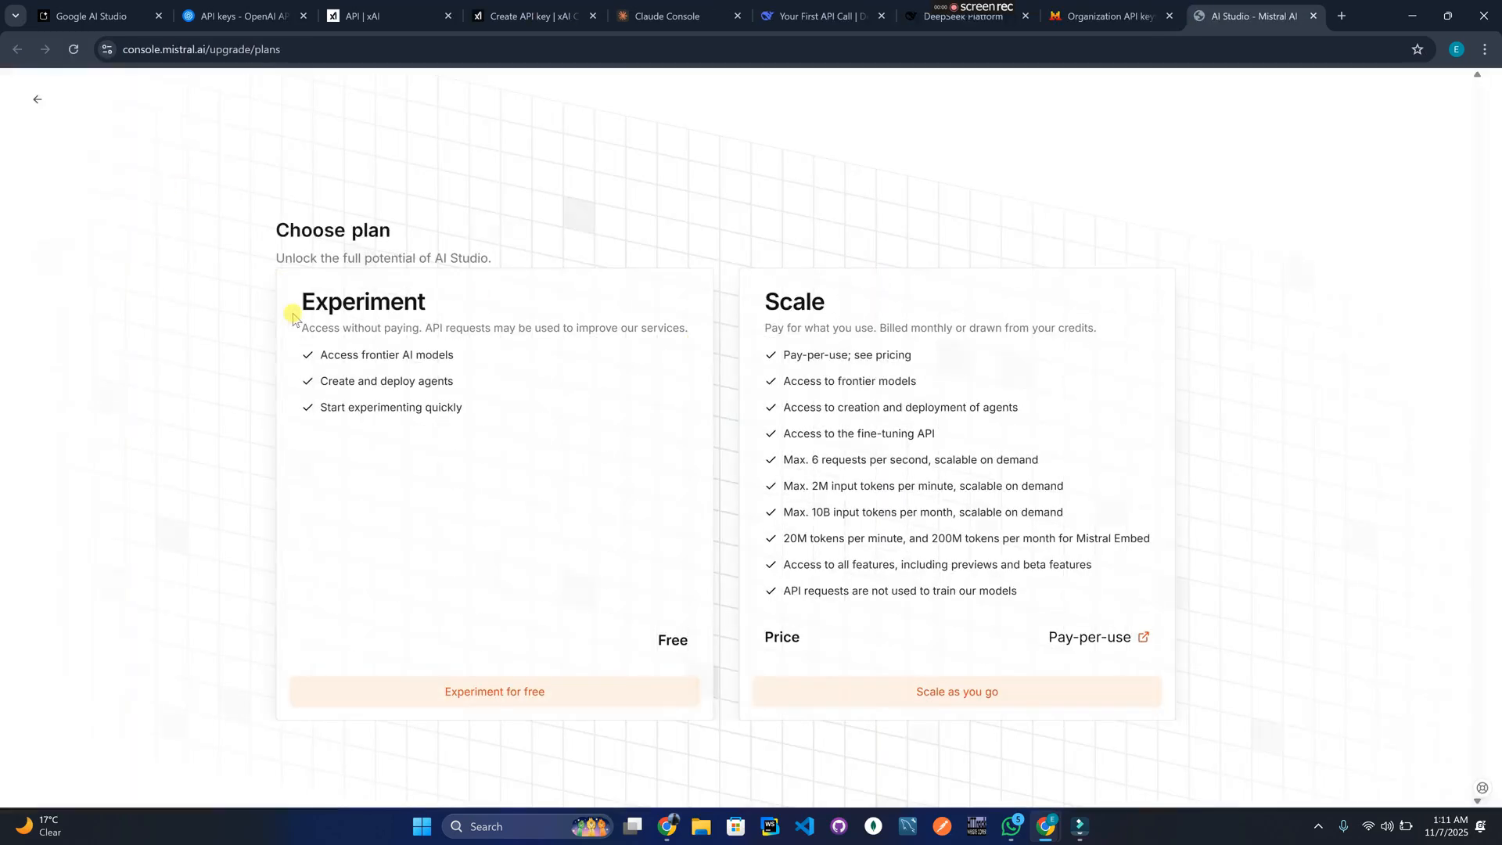
pyautogui.click(487, 704)
pyautogui.click(488, 705)
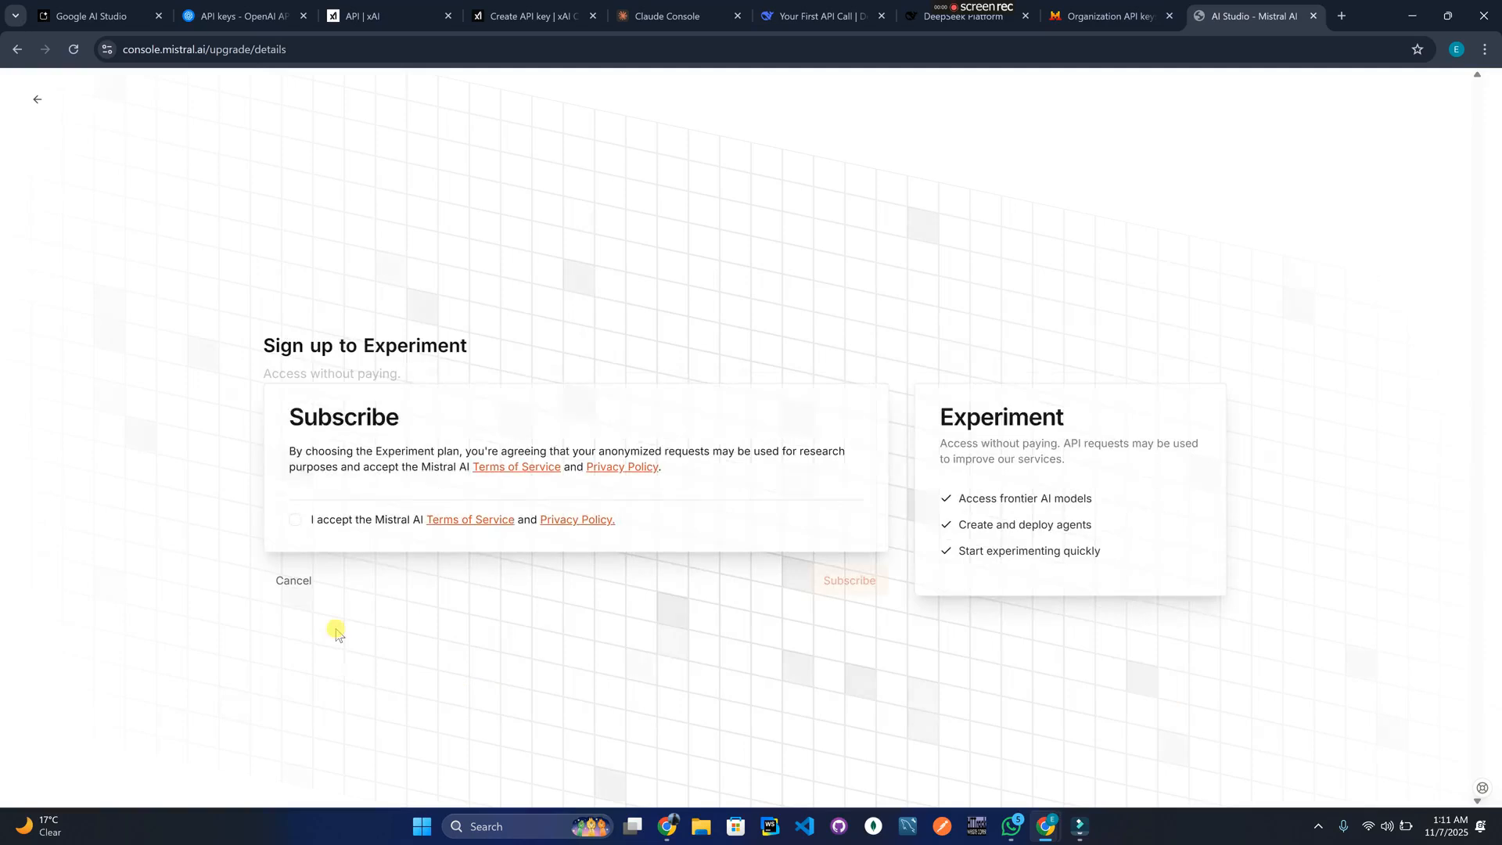
pyautogui.click(295, 526)
pyautogui.click(849, 582)
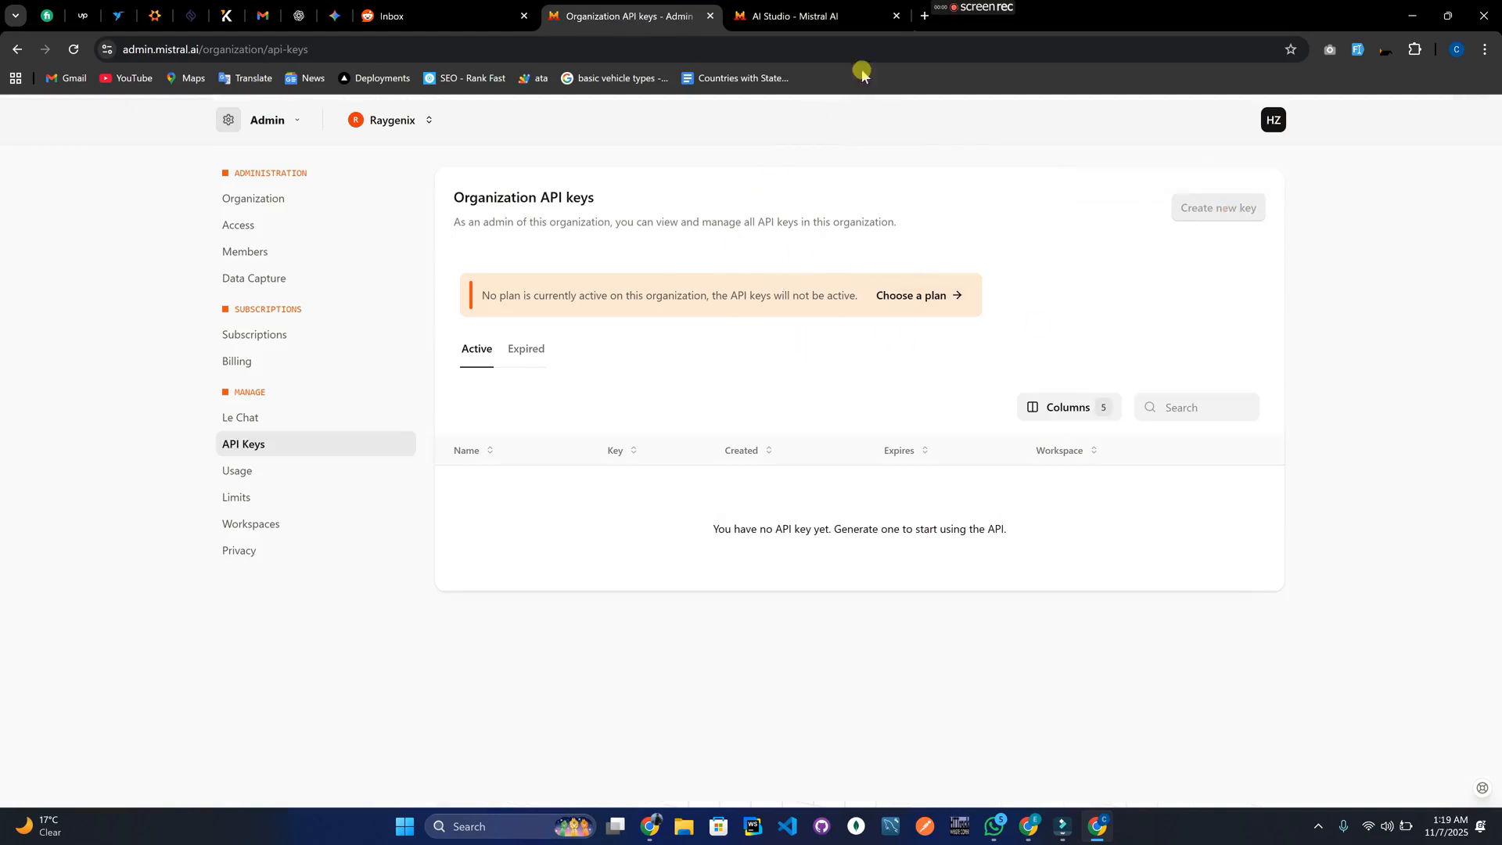
# Type an x placeholder into the Mistral AI key cell of the API keys document.
pyautogui.hotkey('alt', 'Tab')
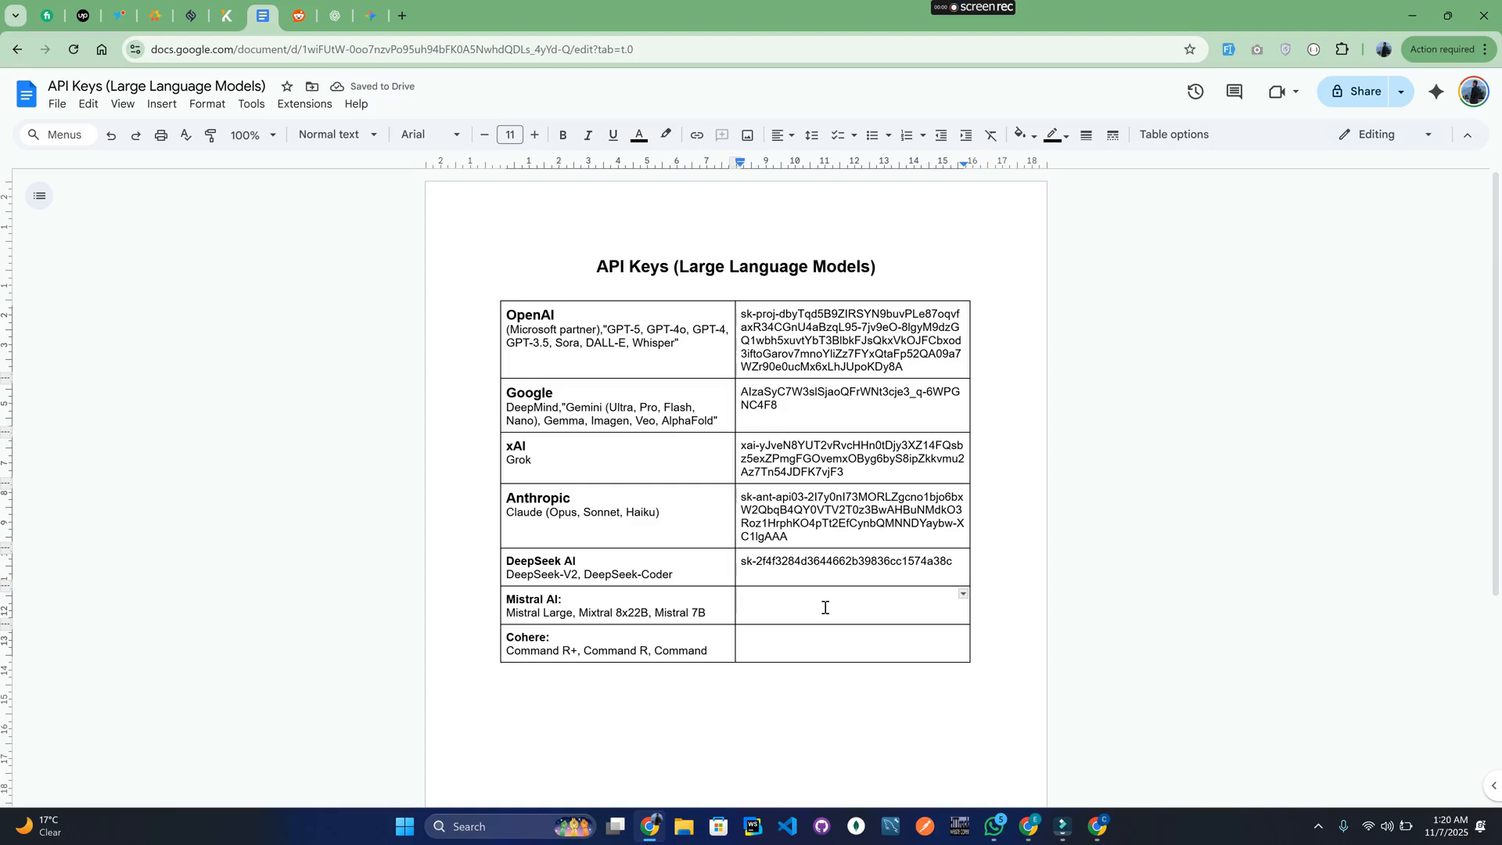
pyautogui.write('xxxxxxxxxxxxxxx')
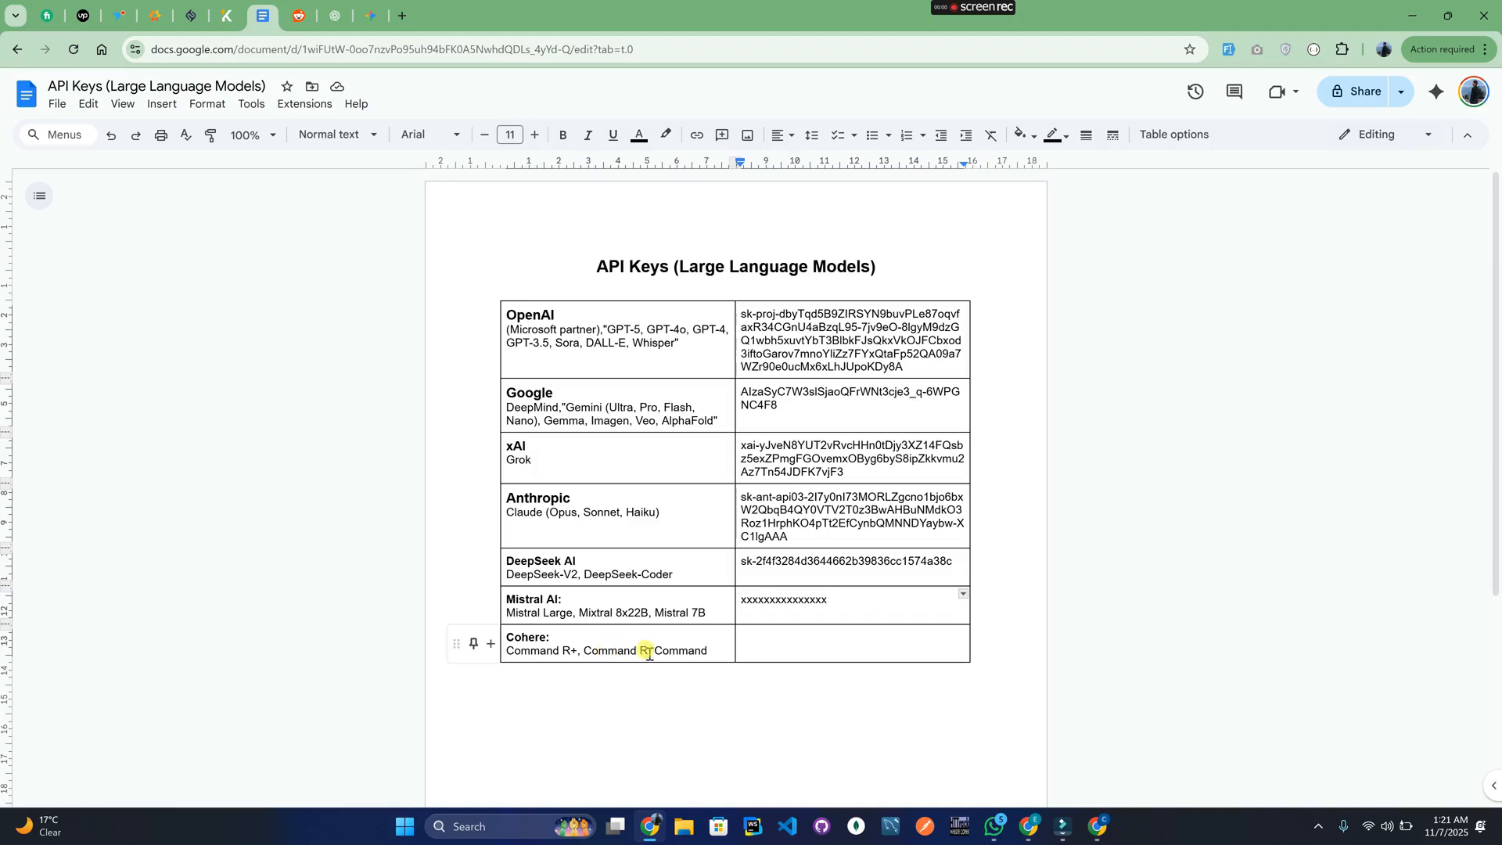
pyautogui.moveTo(1031, 822)
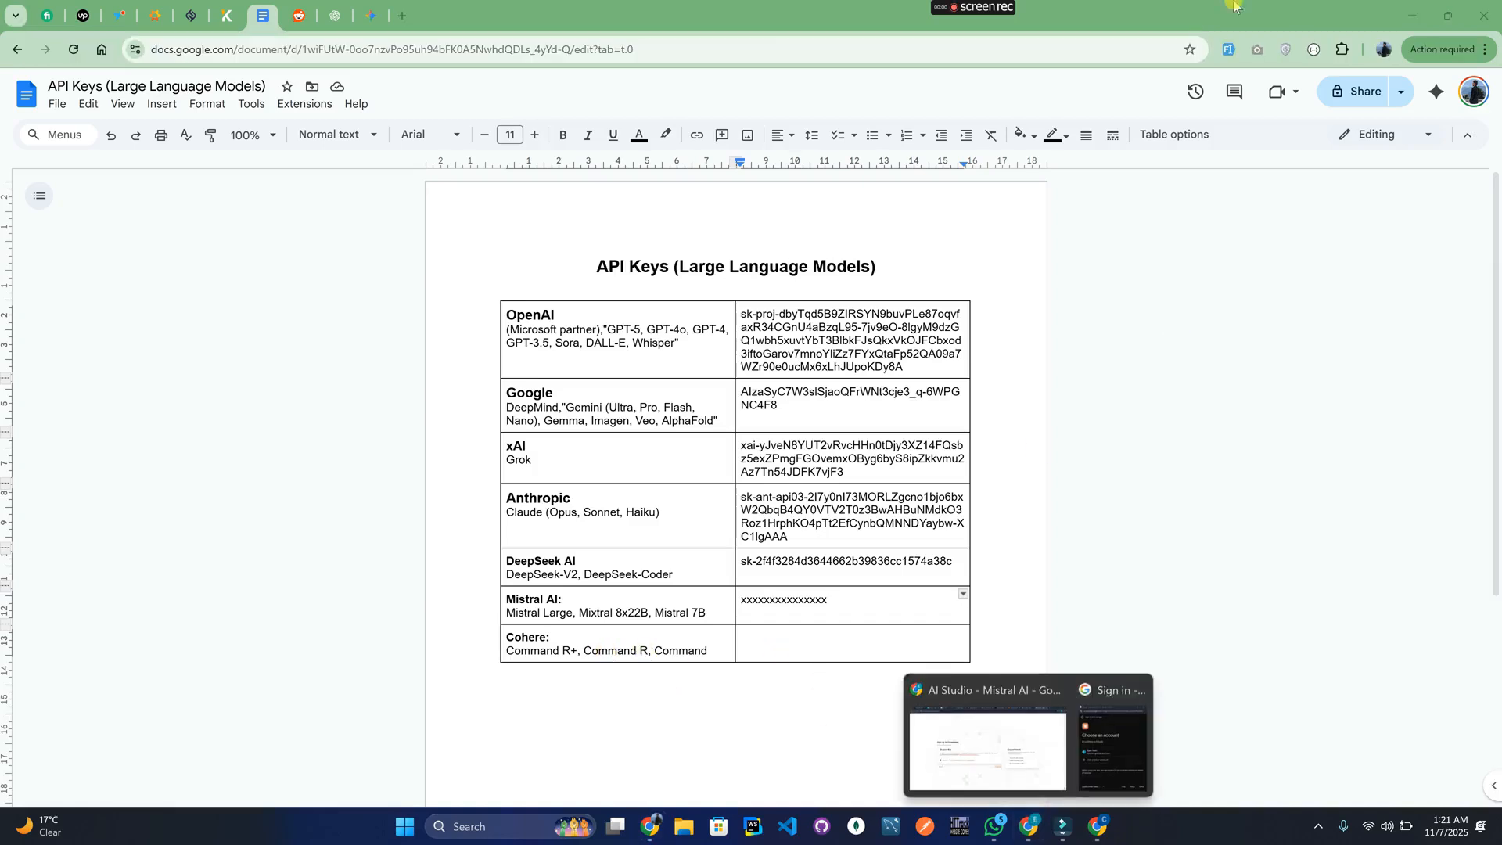
pyautogui.click(975, 751)
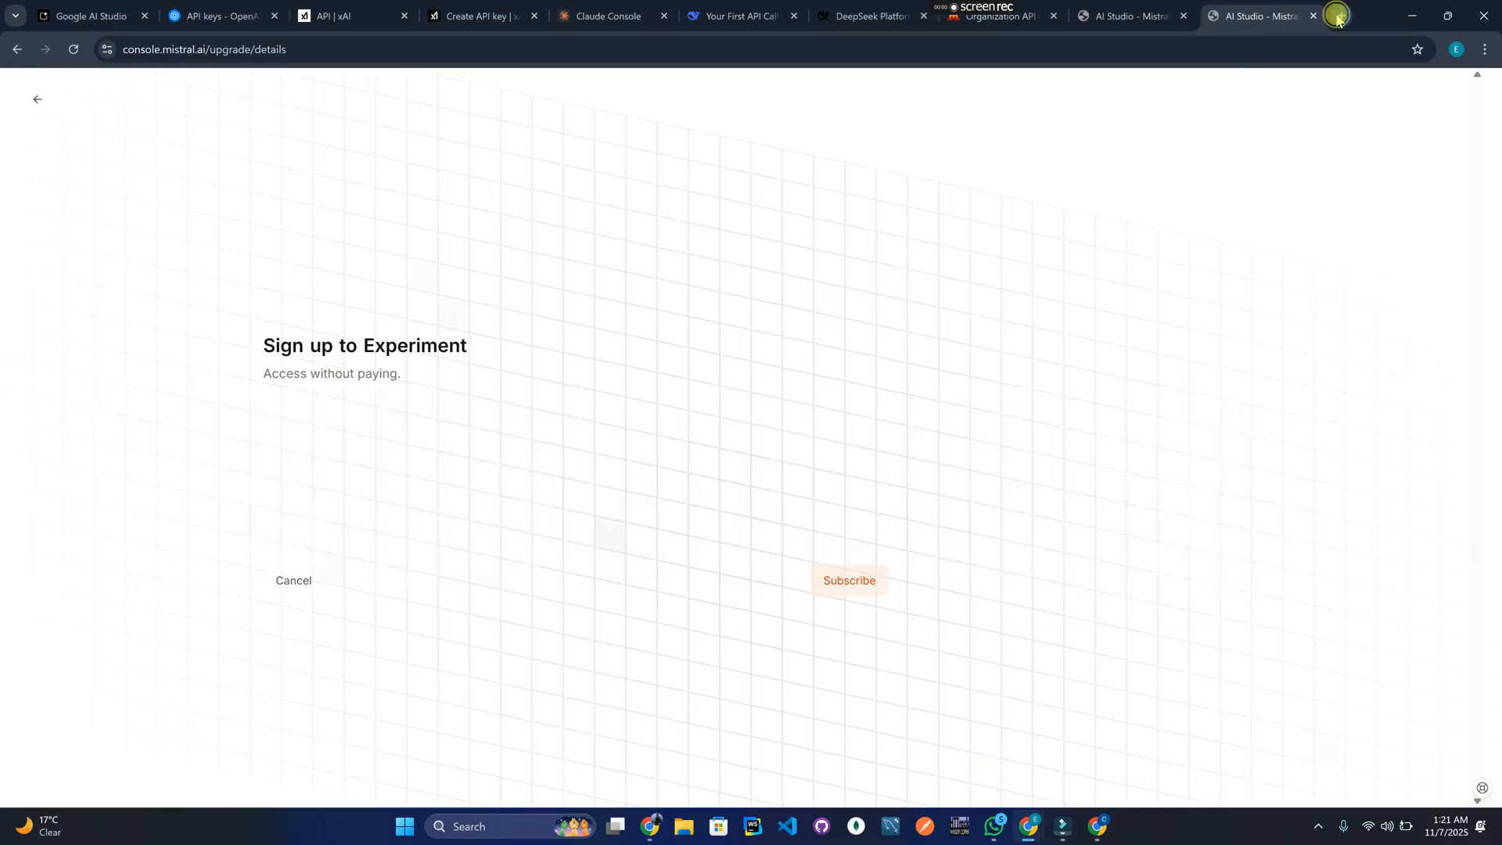
# Search Google for 'cohere api key' in a new browser tab.
pyautogui.click(1340, 17)
pyautogui.write('co')
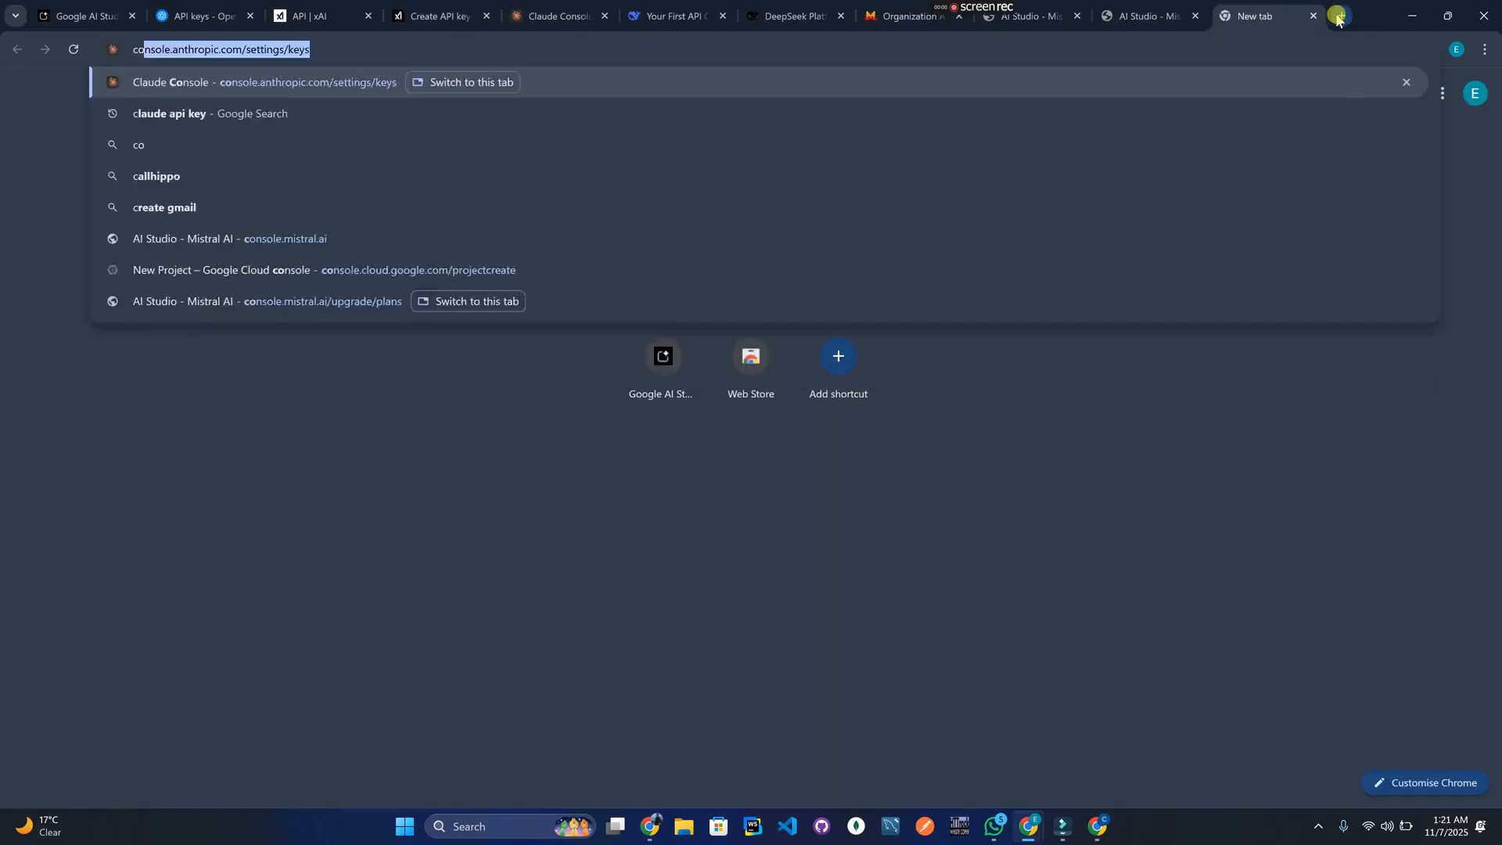
pyautogui.write('here key')
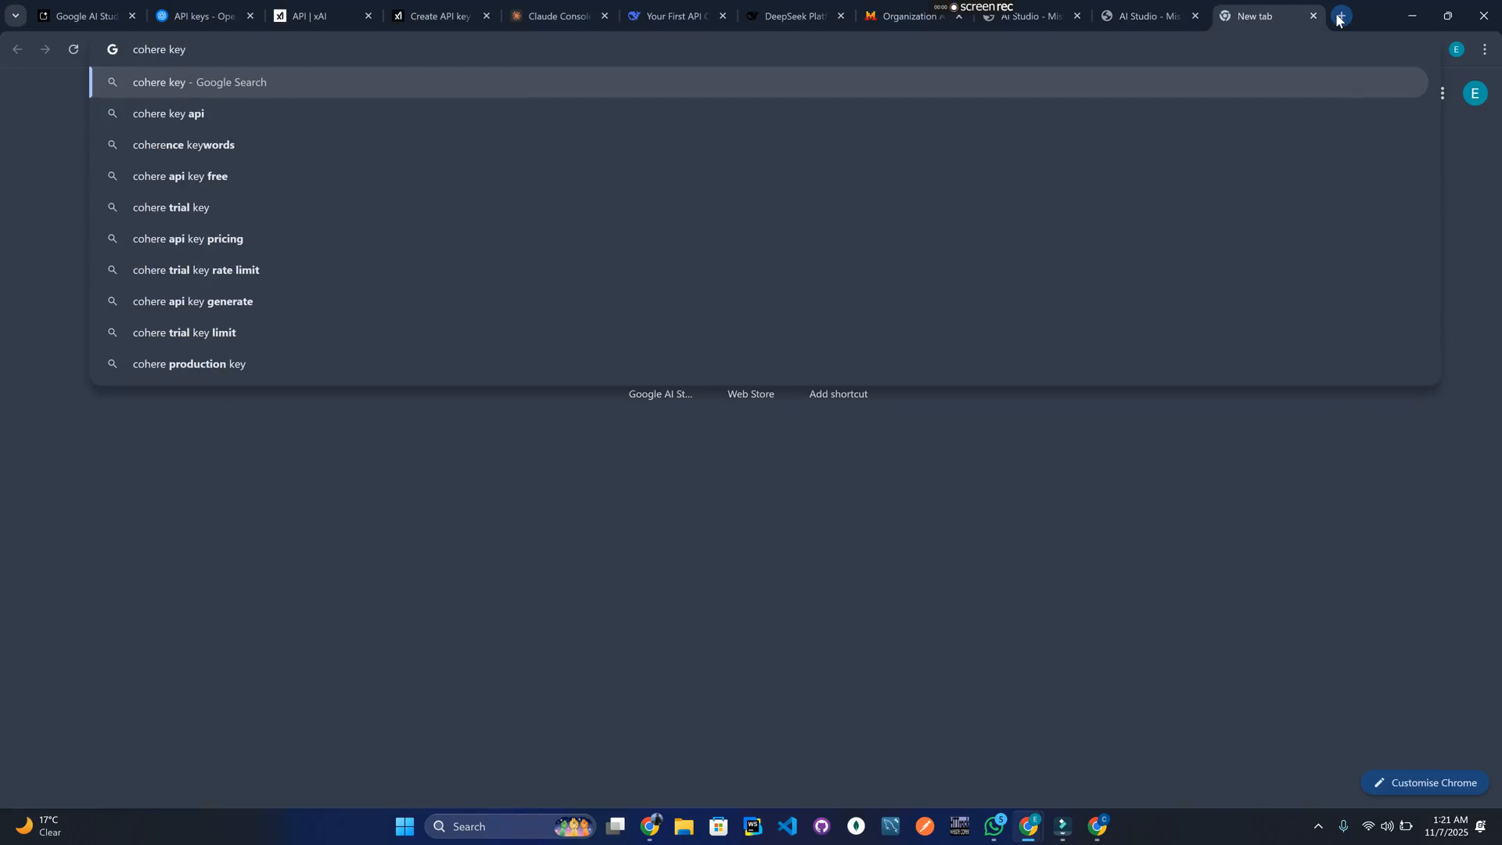
pyautogui.press('BackSpace')
pyautogui.press('BackSpace')
pyautogui.press('BackSpace')
pyautogui.write('api')
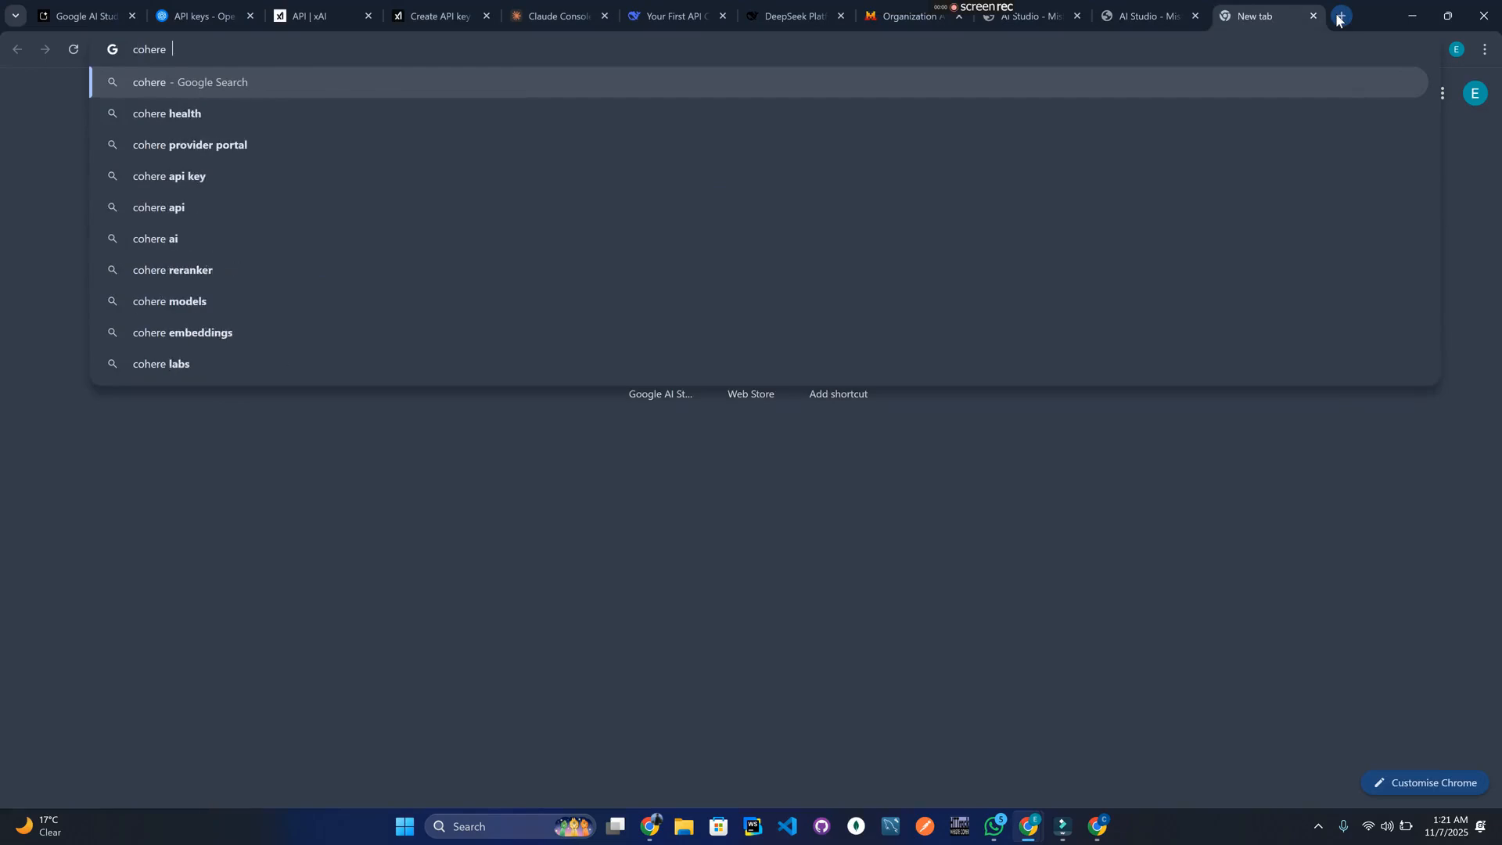
pyautogui.write(' key')
pyautogui.press('Return')
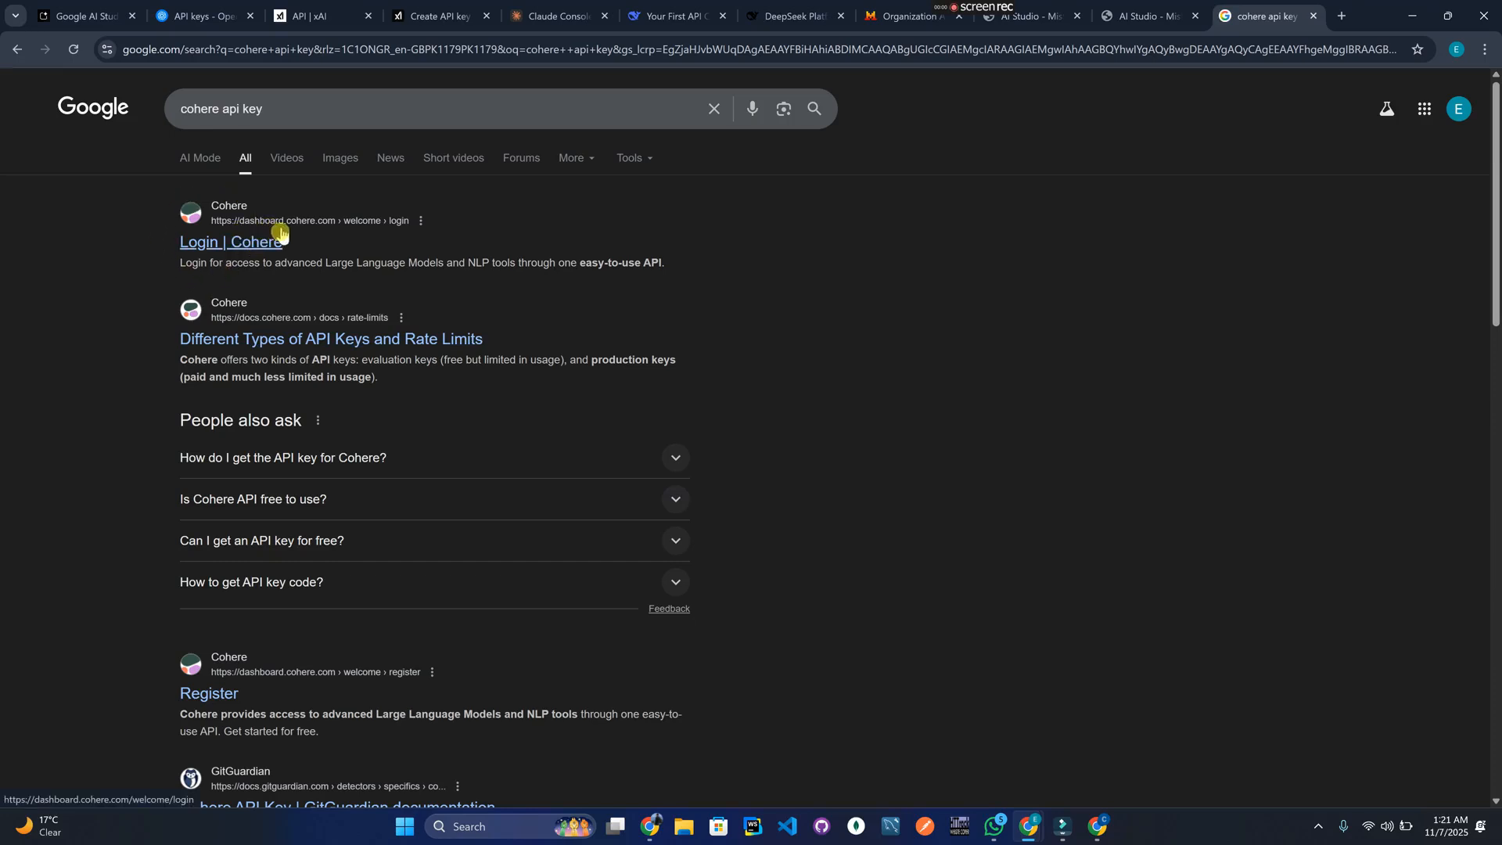
# Sign in to Cohere with the Google account from the Login result.
pyautogui.click(264, 244)
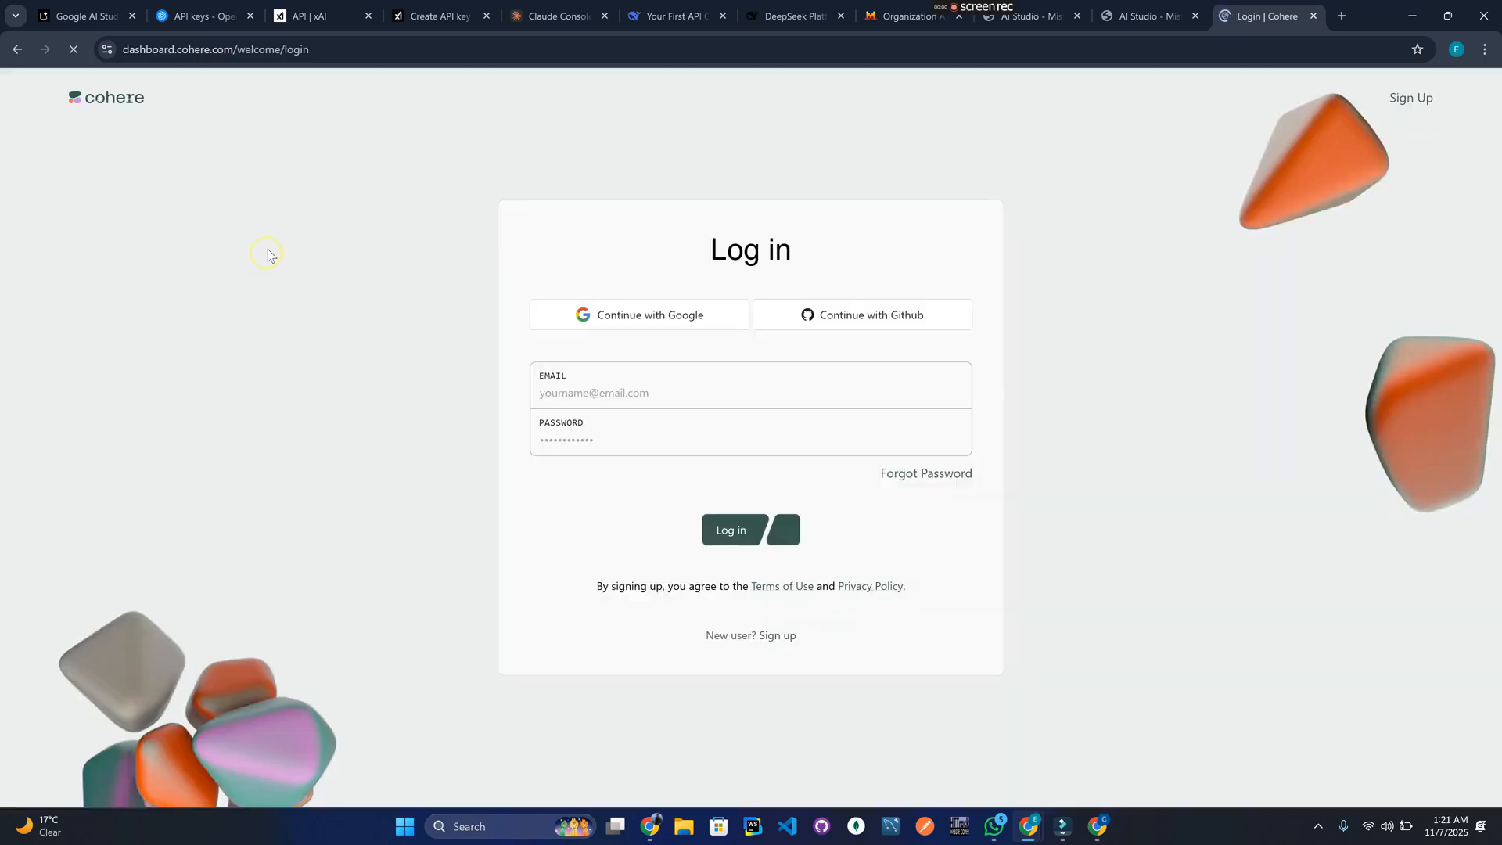
pyautogui.click(727, 320)
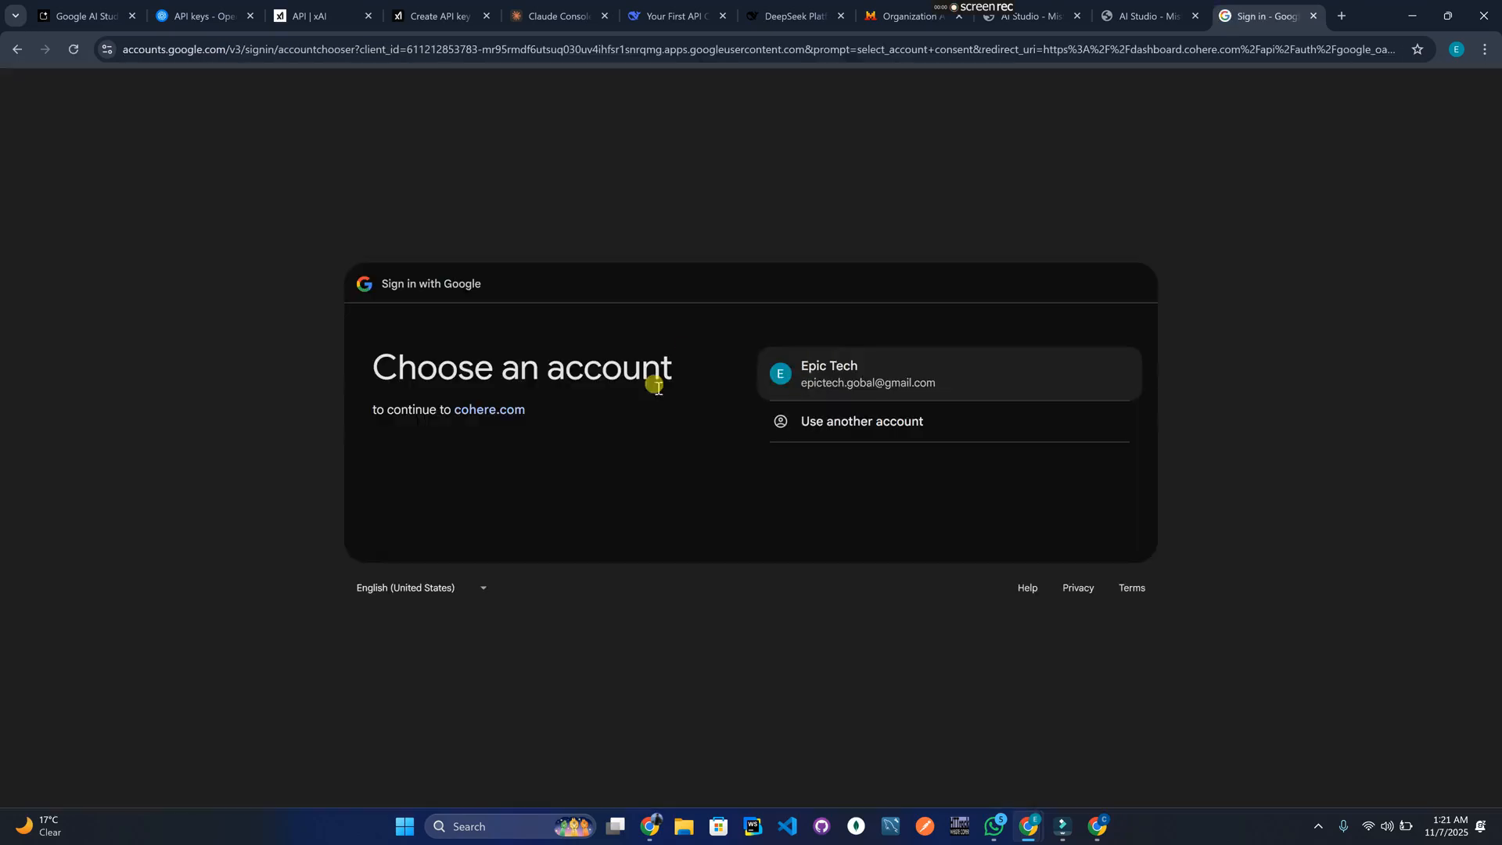
pyautogui.click(867, 368)
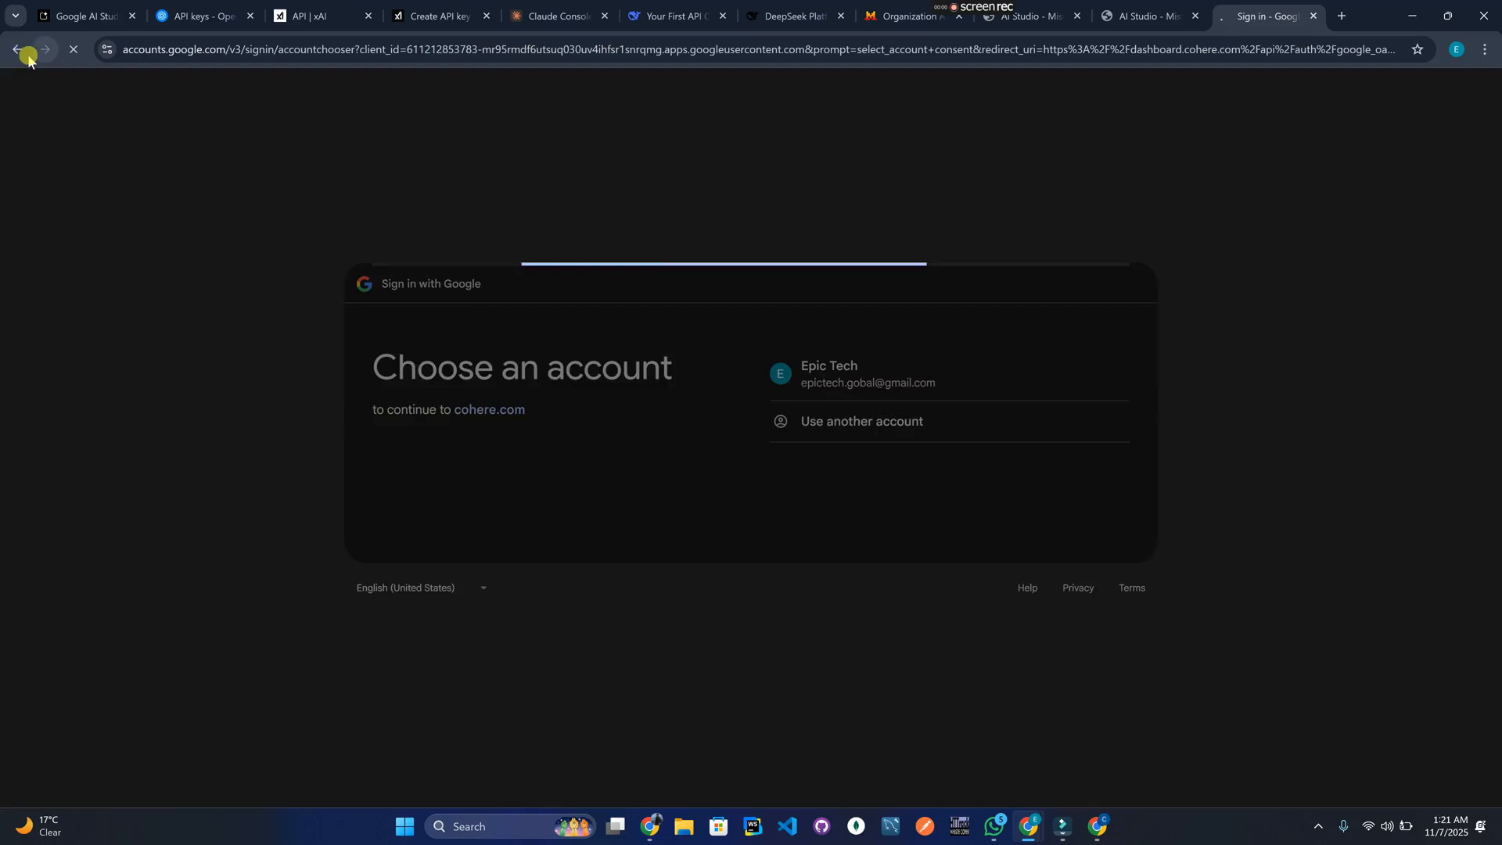
pyautogui.click(1060, 585)
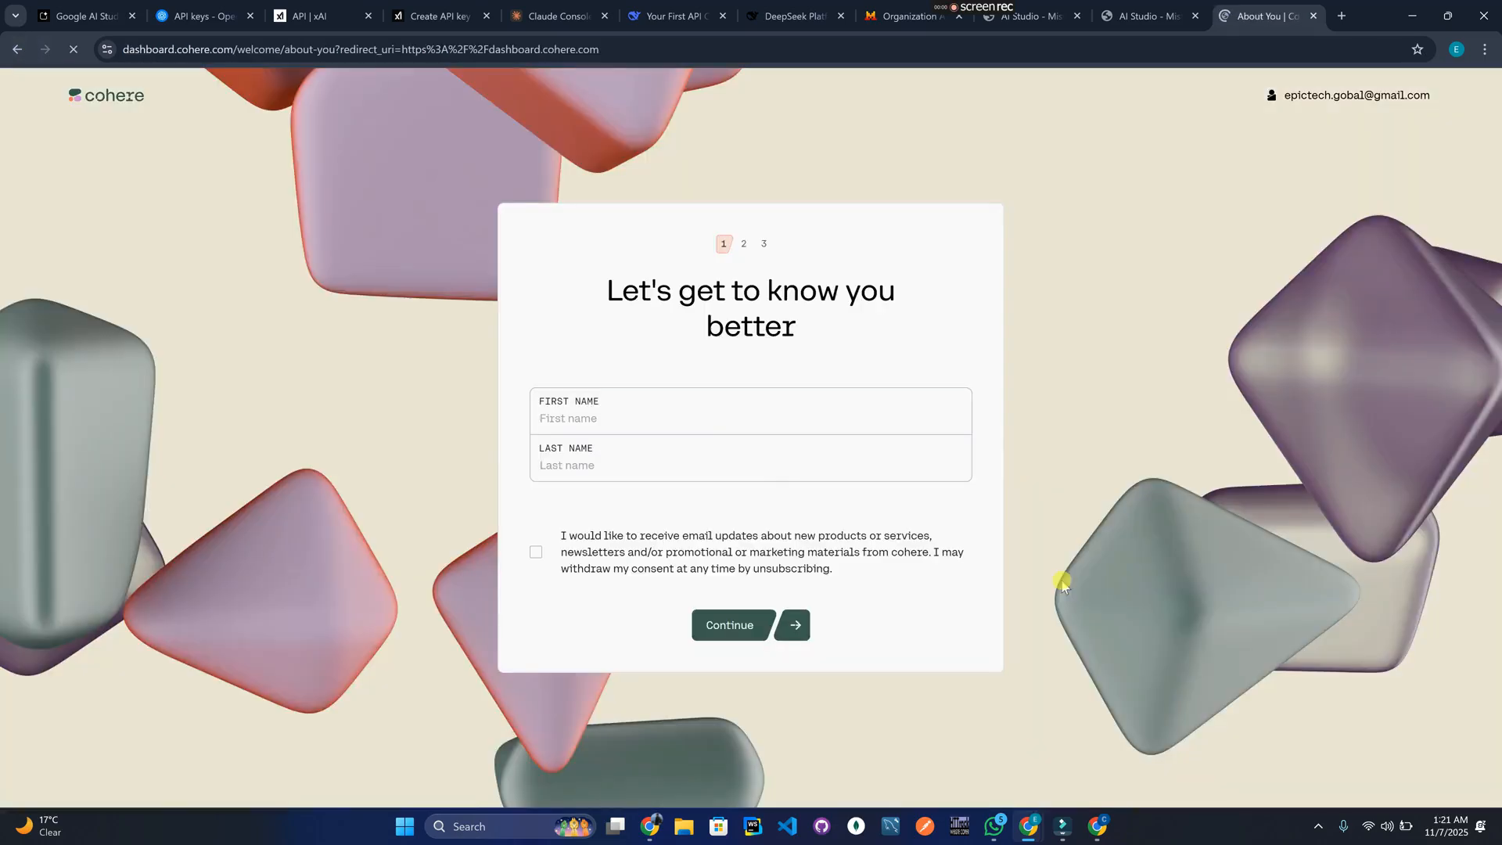
# Complete onboarding with name Epic Tech, email updates on, role Software Engineer, and submit.
pyautogui.click(799, 420)
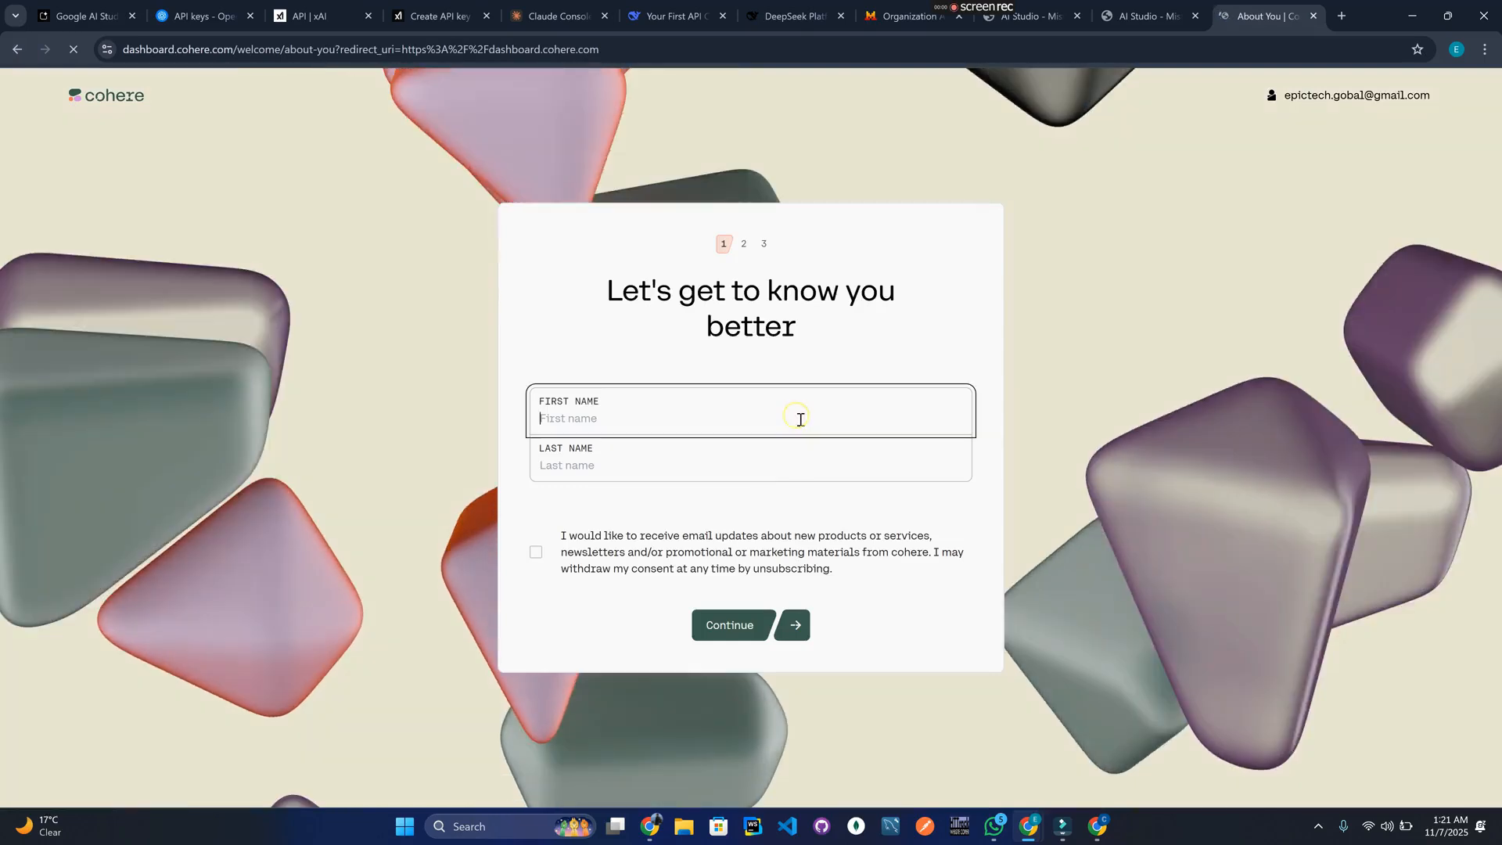
pyautogui.write('Epic')
pyautogui.click(776, 478)
pyautogui.write('Tech')
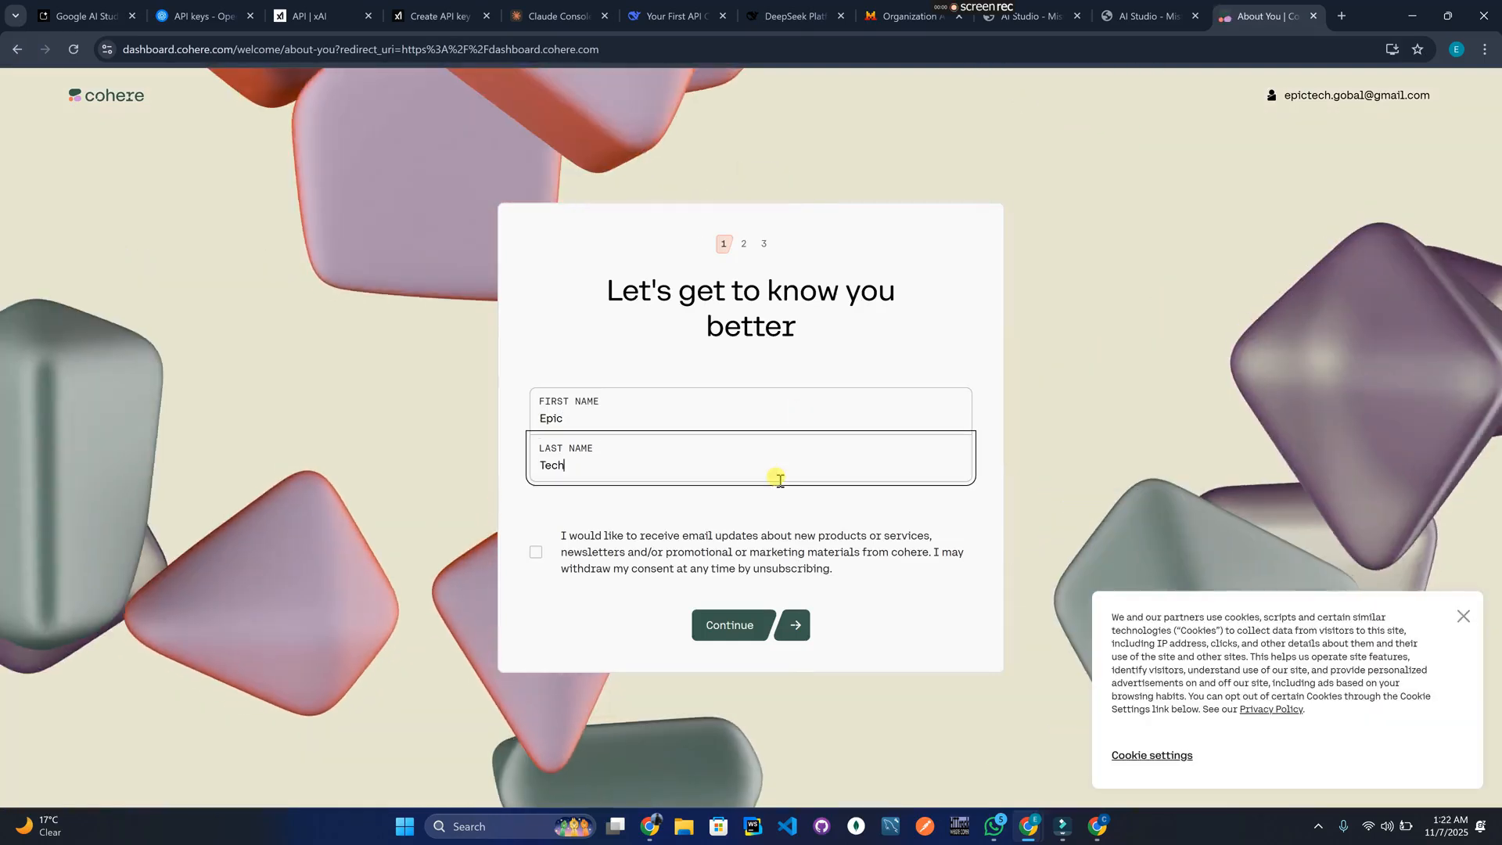
pyautogui.click(535, 558)
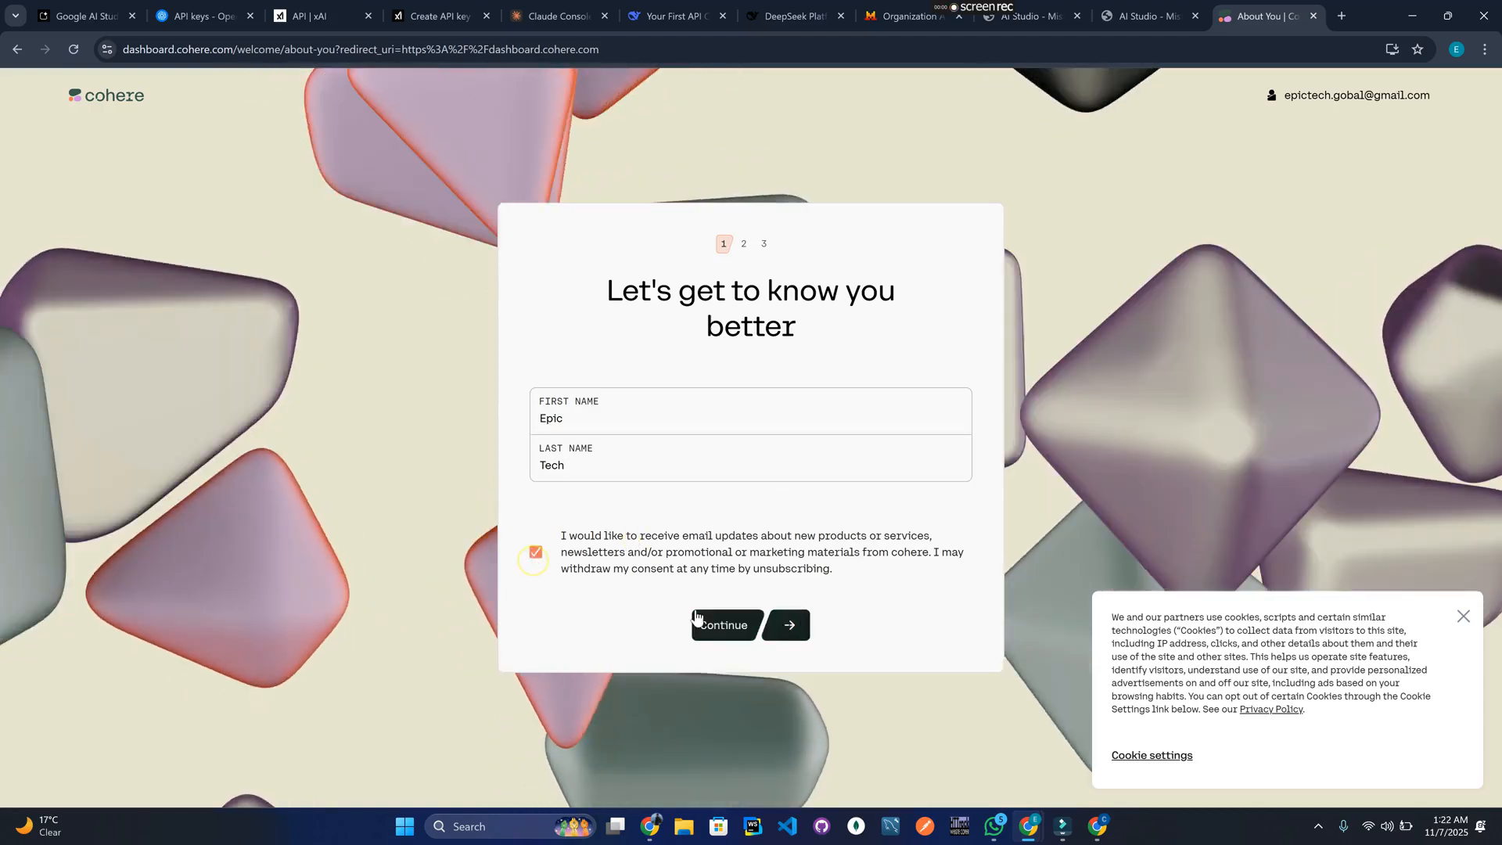
pyautogui.click(700, 618)
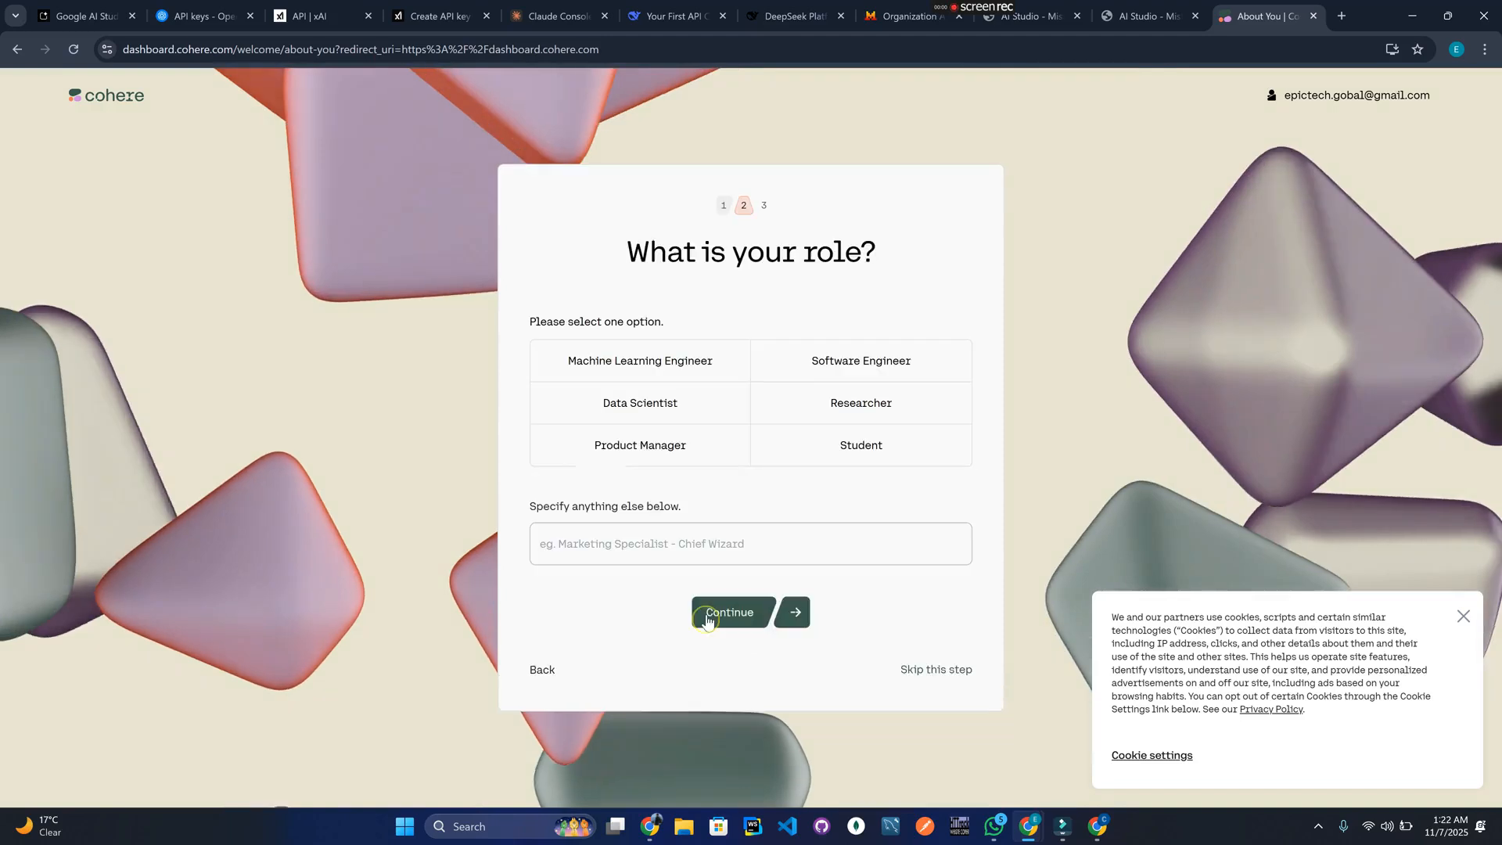
pyautogui.click(880, 403)
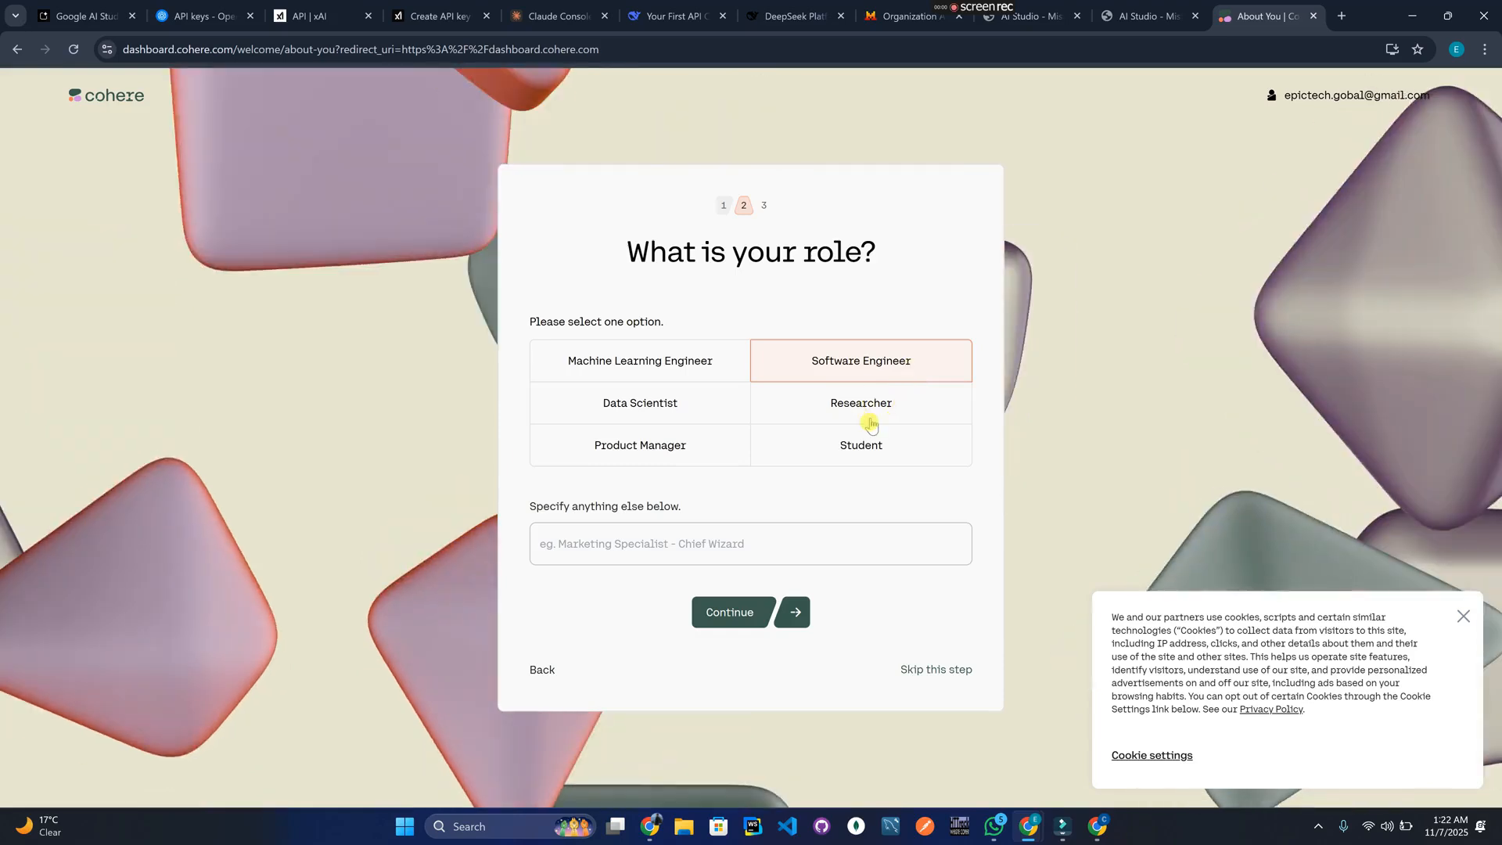
pyautogui.click(728, 611)
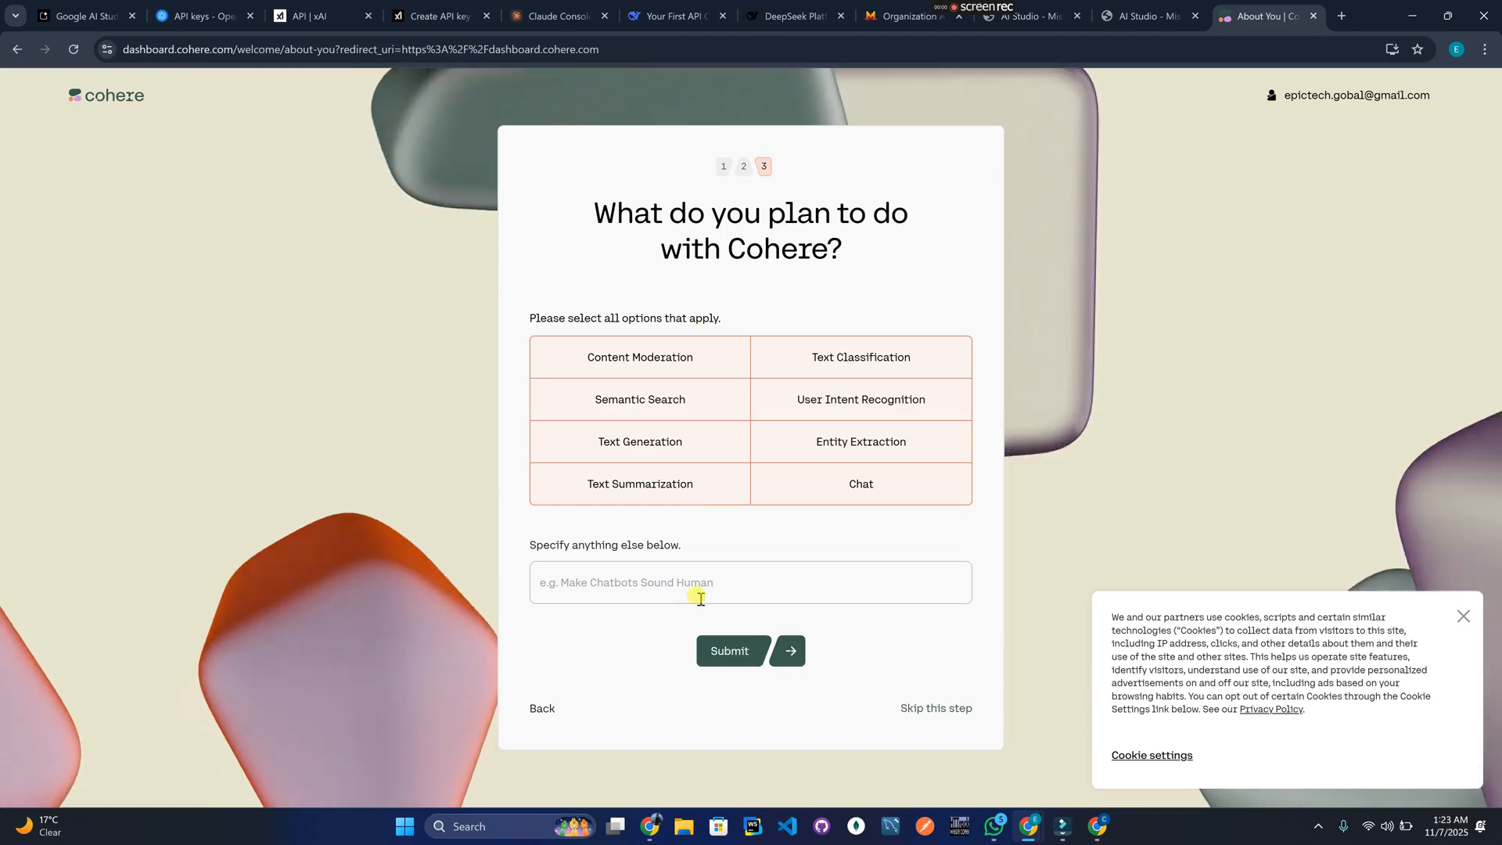
pyautogui.click(732, 654)
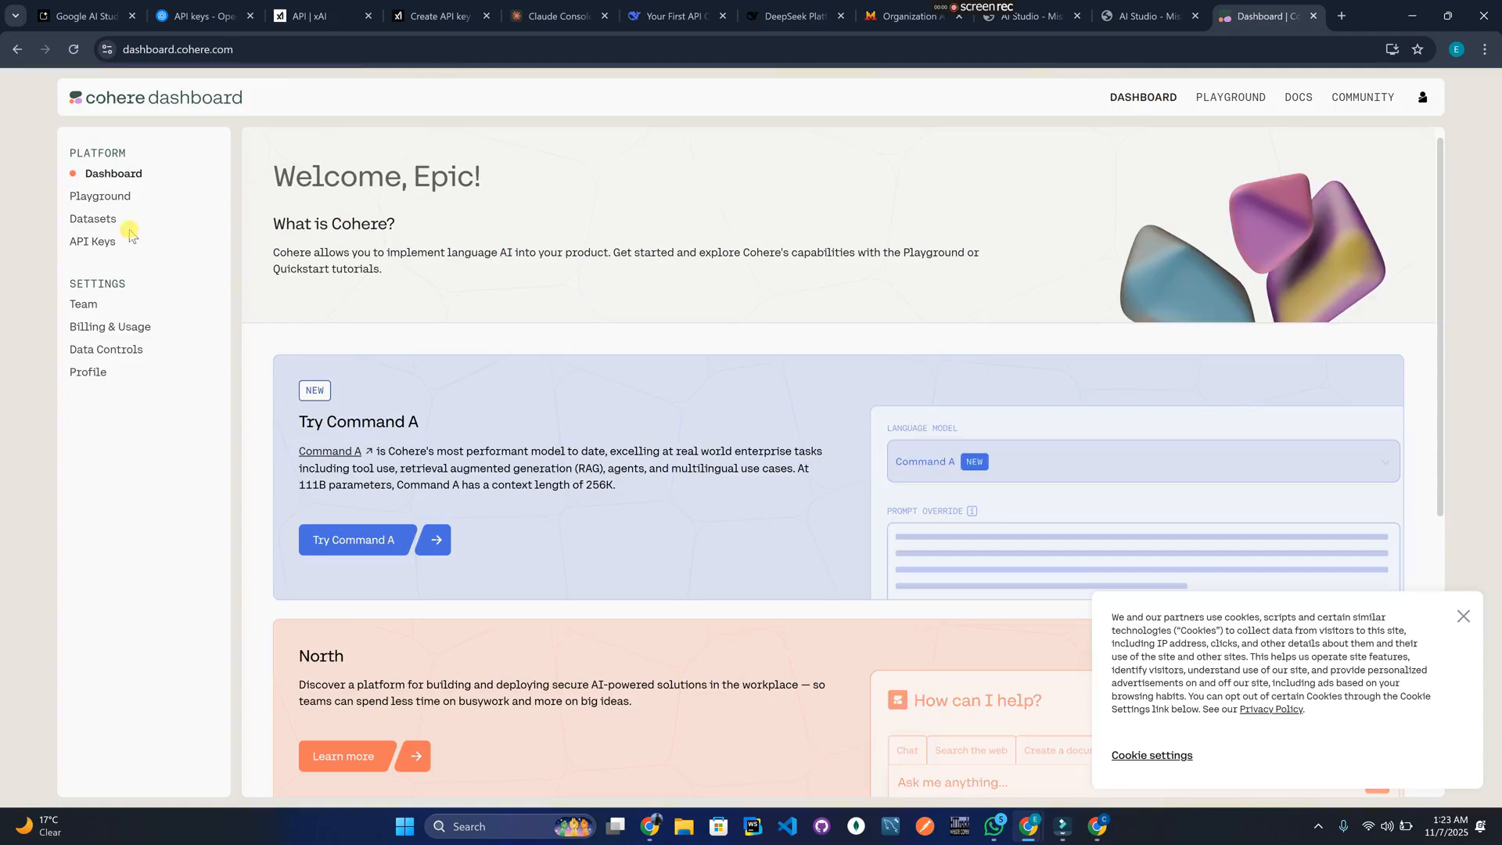
# Reveal and copy Cohere's default trial API key, then return to the document.
pyautogui.click(82, 249)
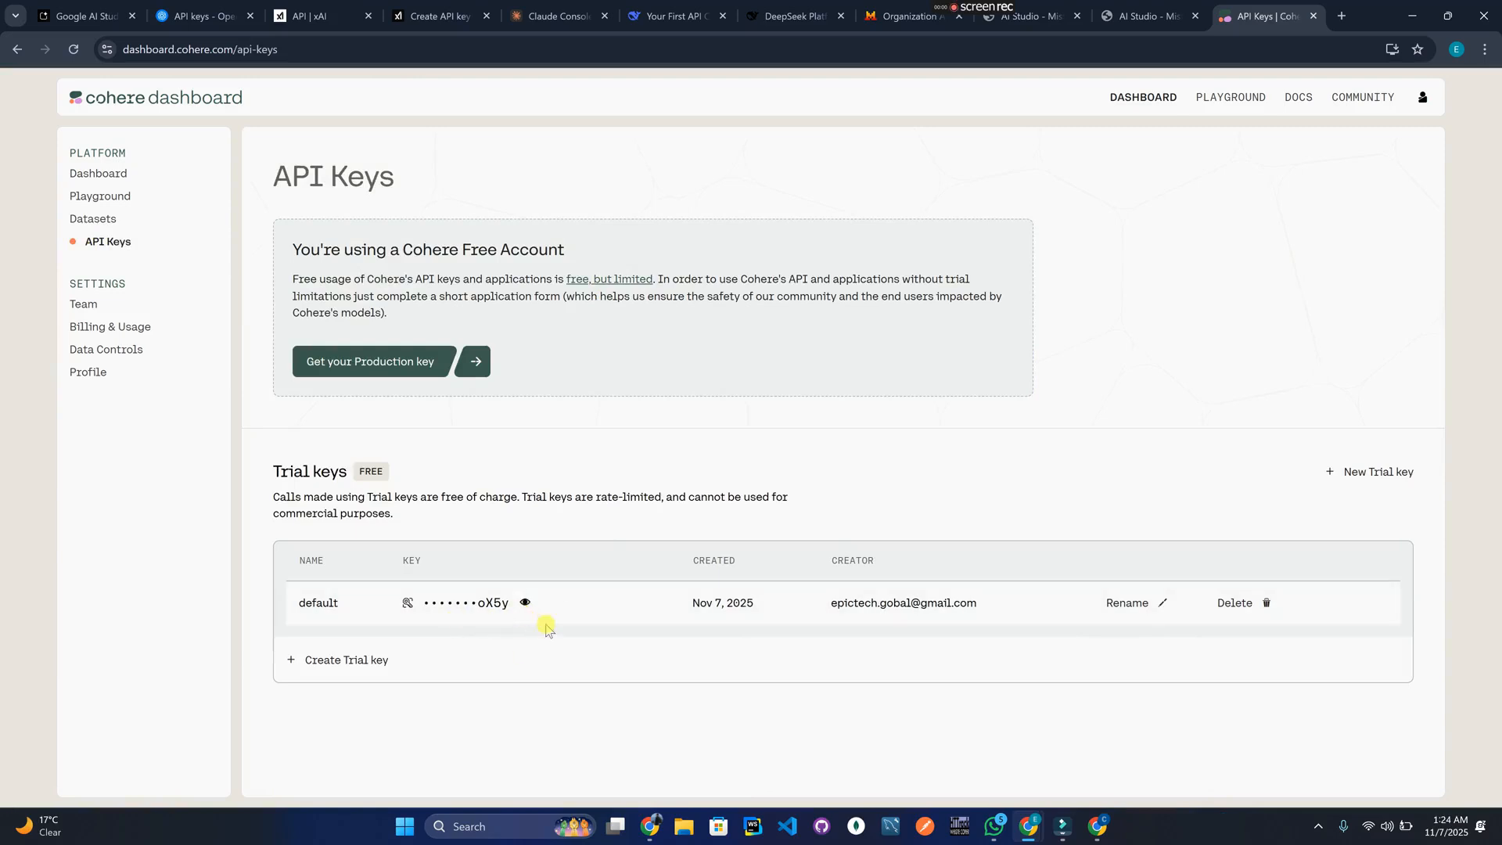
pyautogui.click(527, 603)
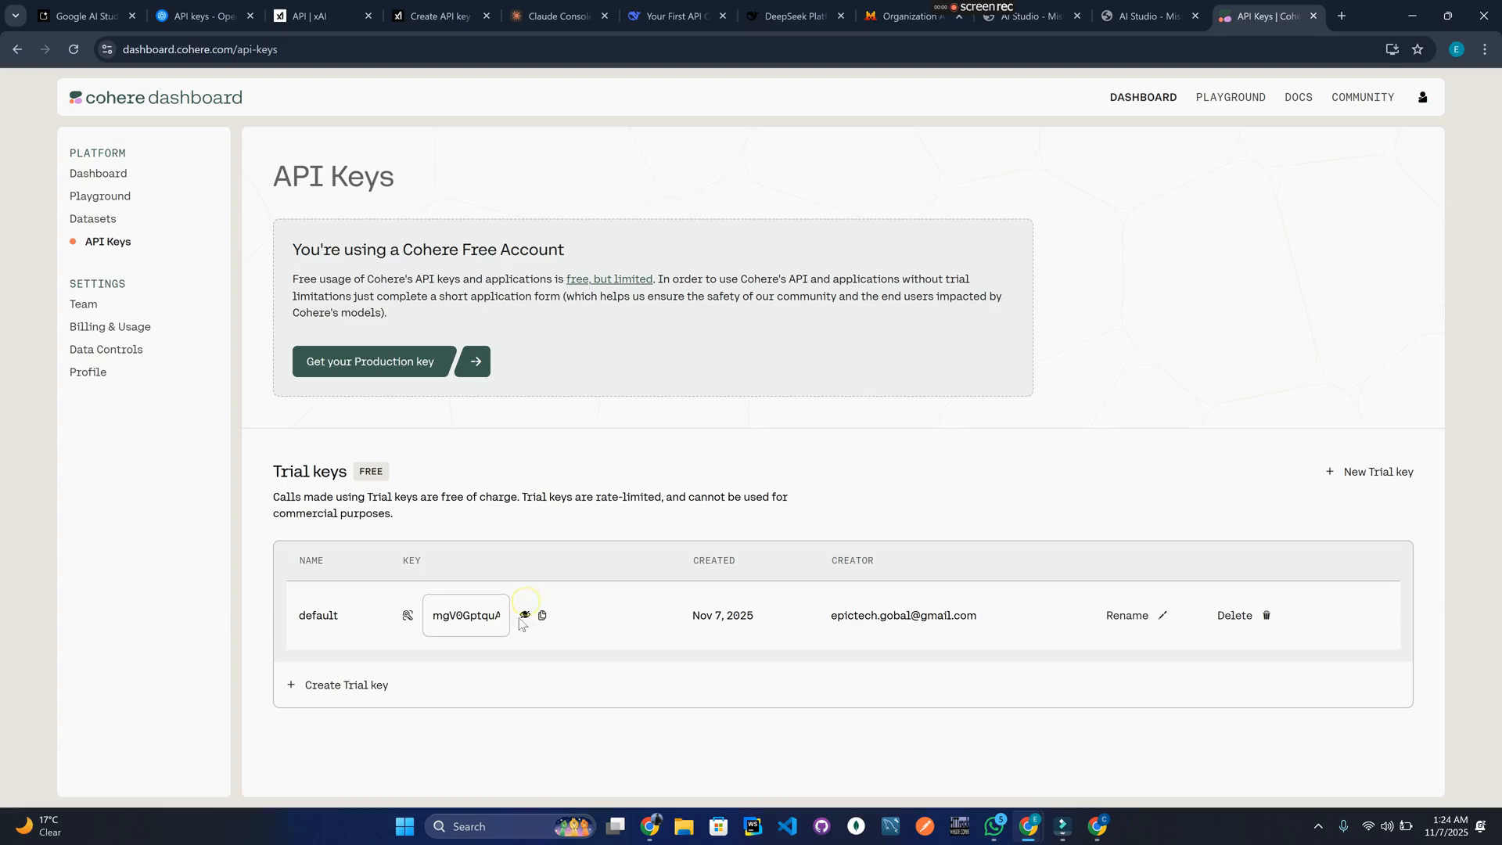
pyautogui.click(543, 617)
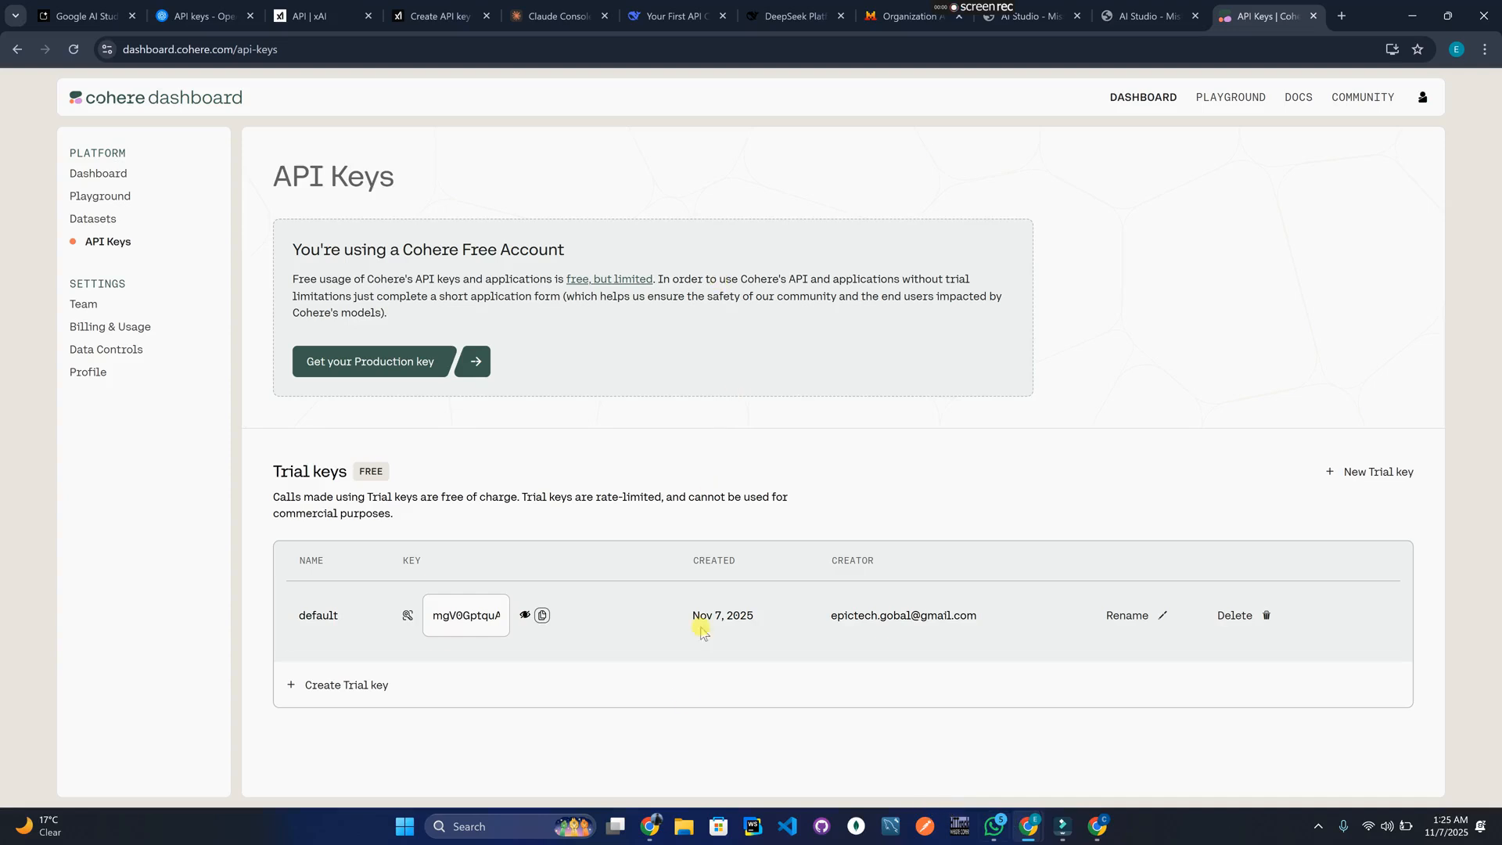
pyautogui.click(648, 823)
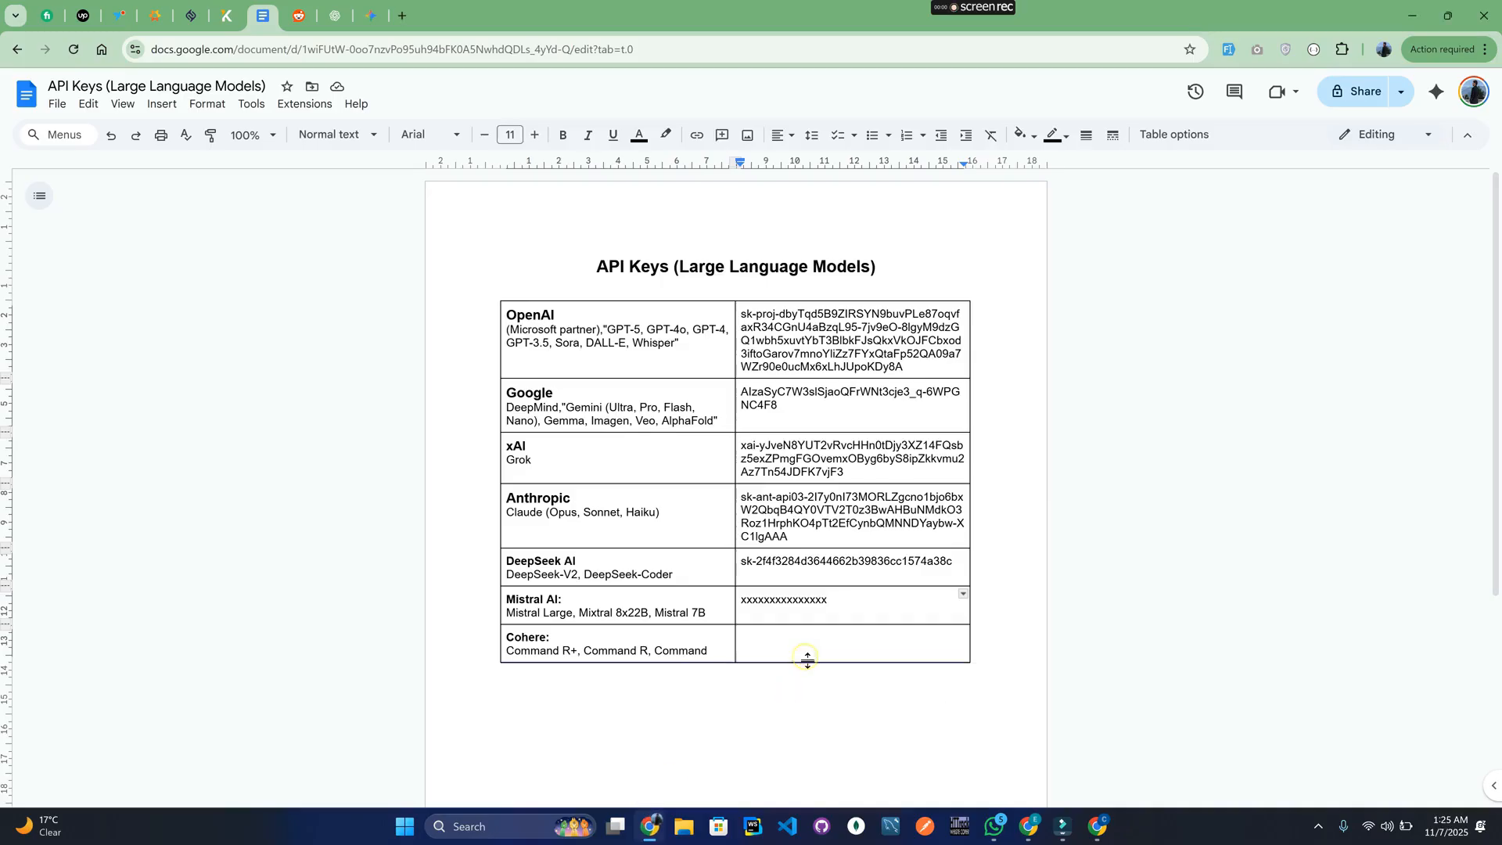